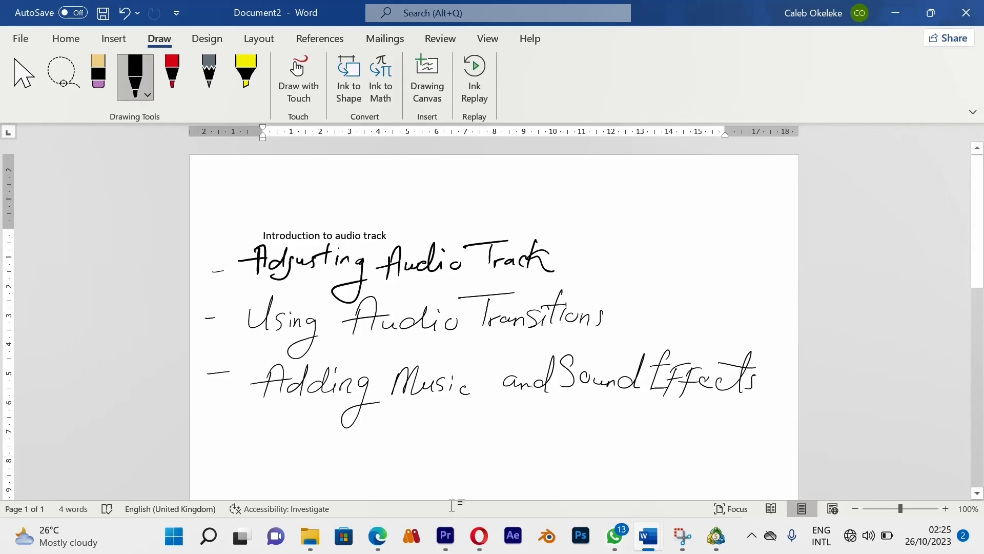
Switch to Adobe Premiere Pro and open the Audio workspace
left_click(444, 543)
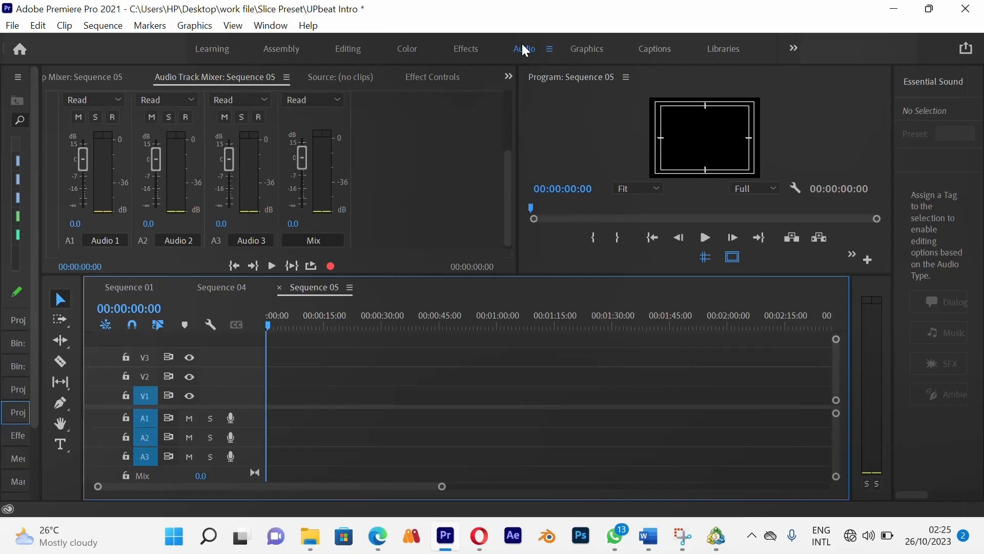
left_click(453, 45)
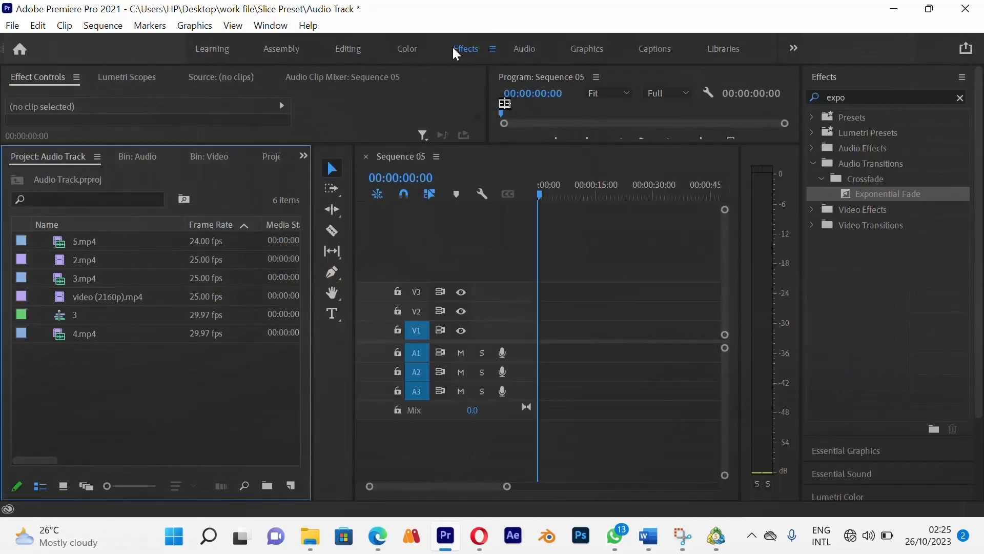
left_click(349, 48)
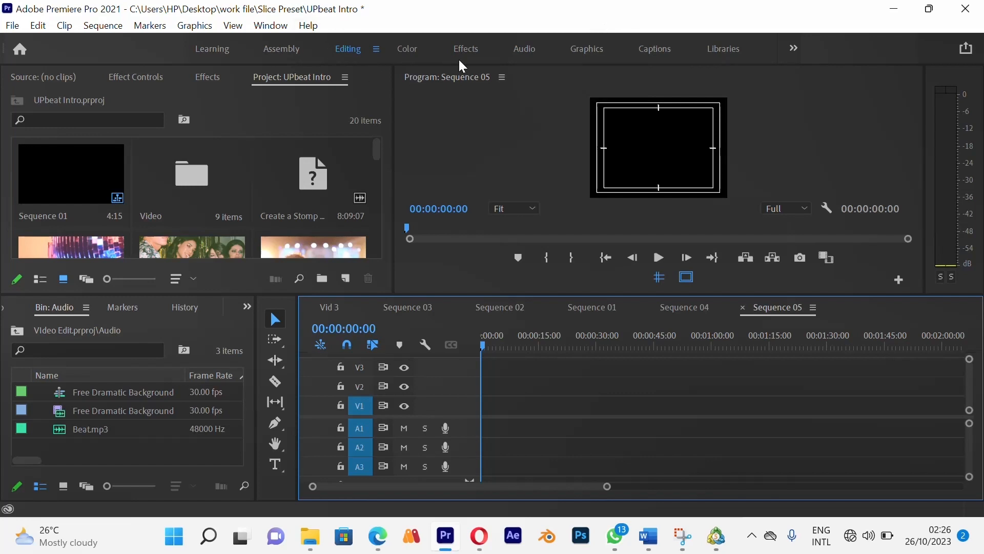
left_click(523, 54)
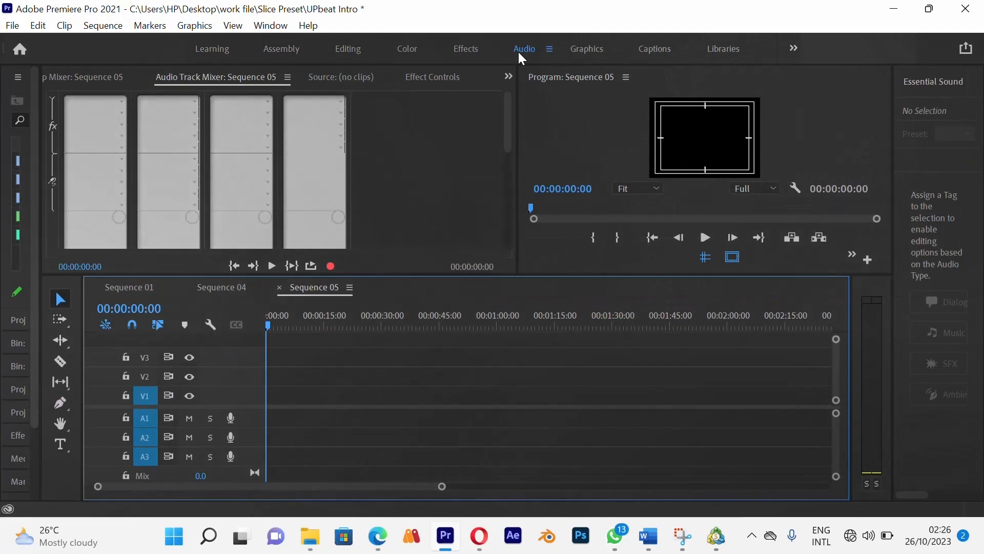
Bring the Audio Track Mixer's volume faders into view and narrow the mixer panel to widen the Program monitor
left_click_drag(505, 103, 500, 236)
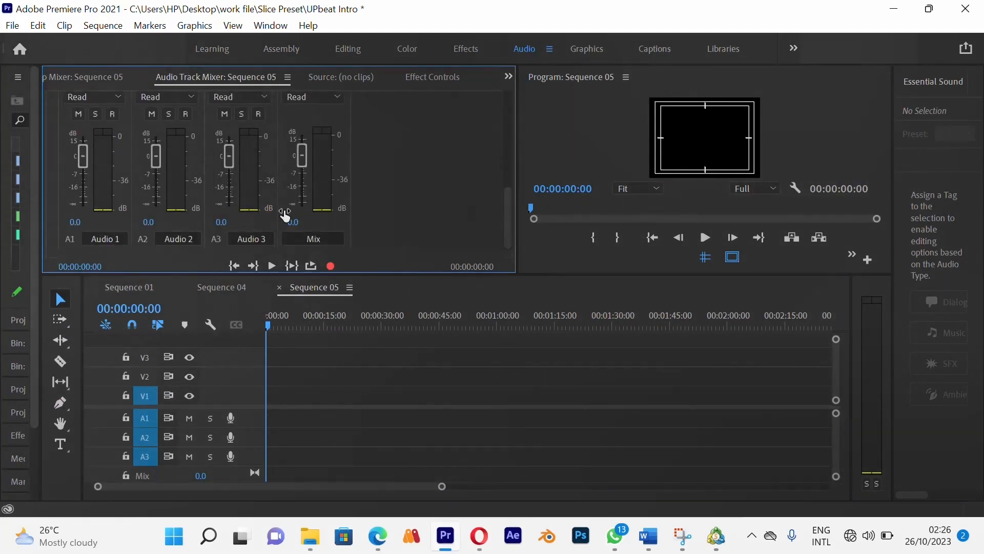
left_click(427, 378)
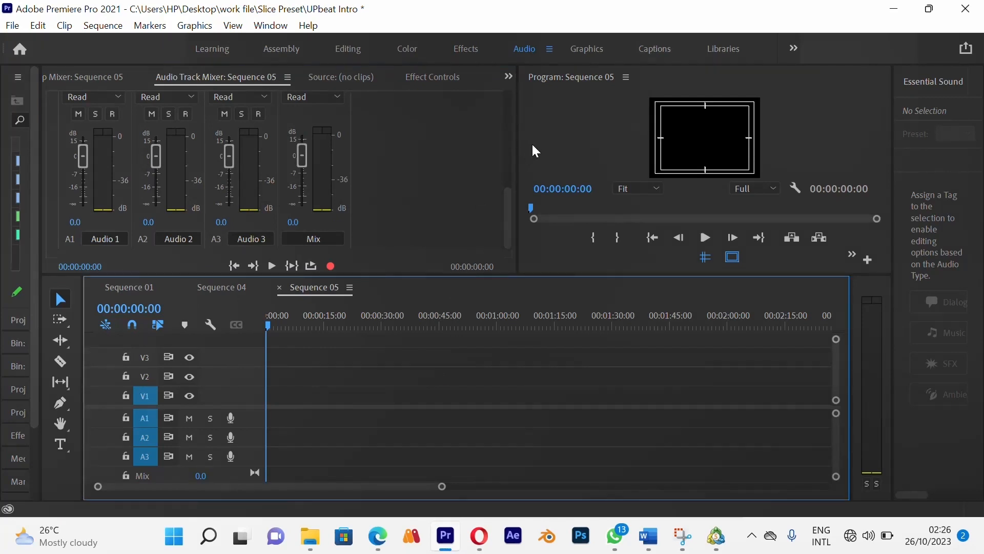
left_click_drag(518, 151, 394, 166)
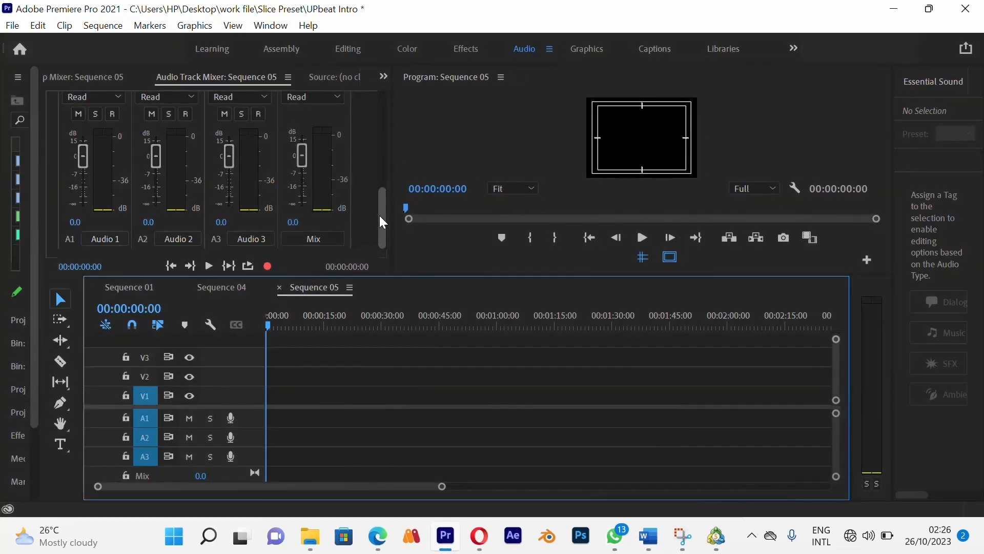
mouse_move(380, 216)
left_mouse_down()
mouse_move(385, 129)
mouse_move(373, 220)
left_mouse_up()
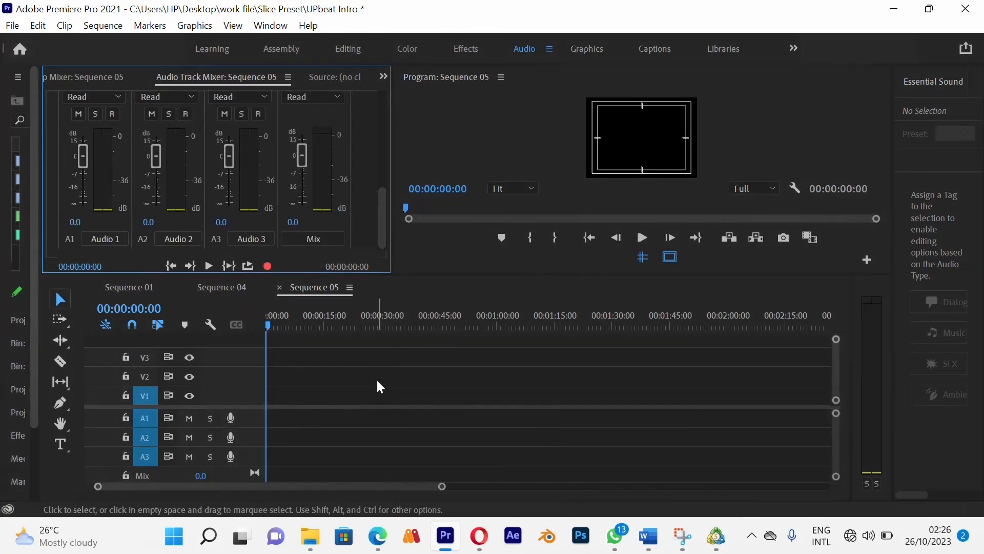
Copy the clips on V1, A1 and A2 from Sequence 04, paste them into Sequence 05 and return the playhead to the start
left_click(228, 288)
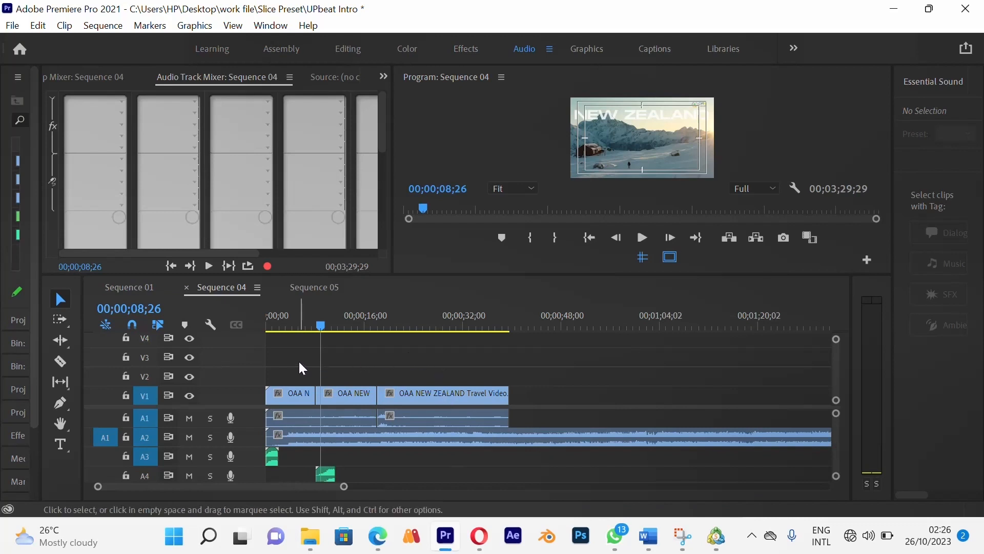
left_click_drag(287, 359, 529, 425)
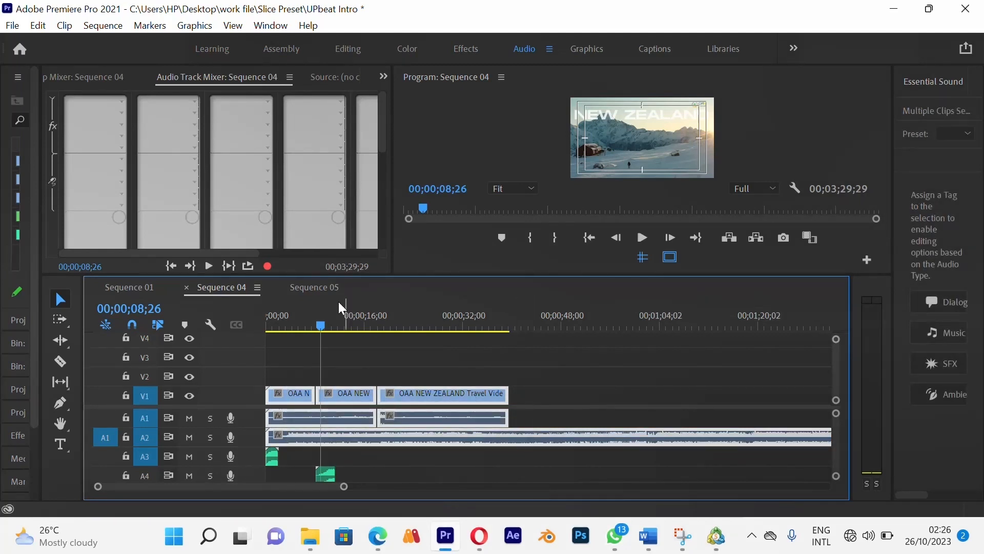
left_click(324, 289)
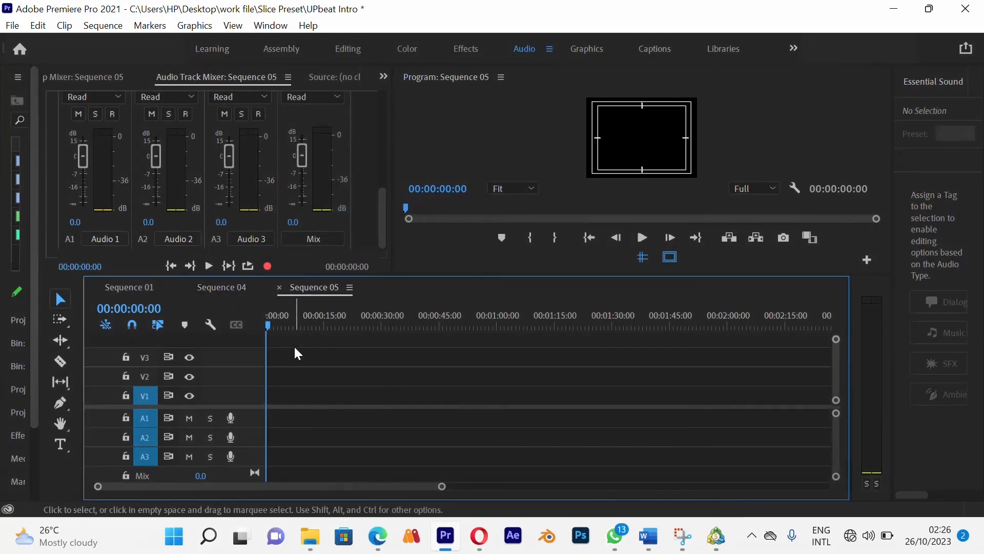
key("ctrl+v")
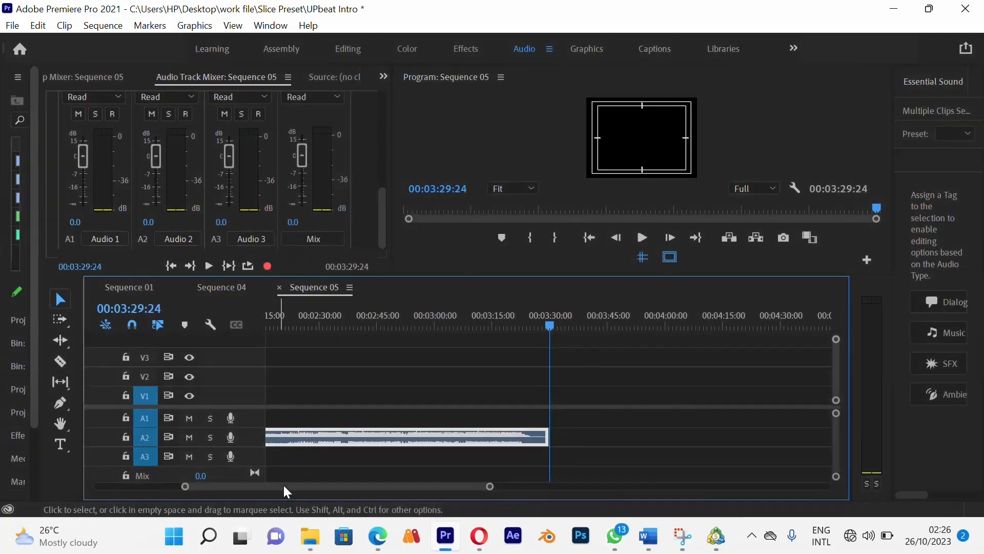
left_click_drag(274, 485, 137, 475)
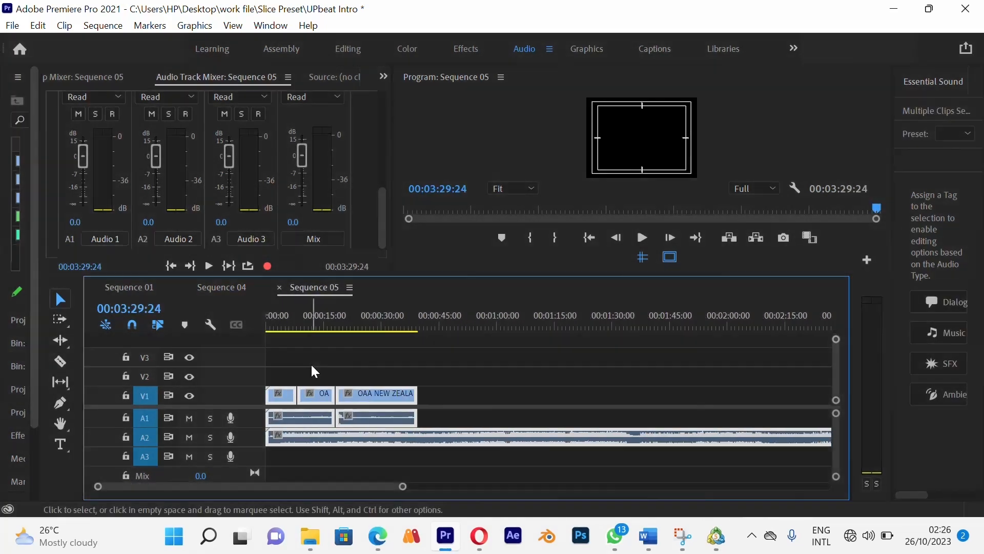
left_click(310, 362)
left_click_drag(297, 319, 239, 322)
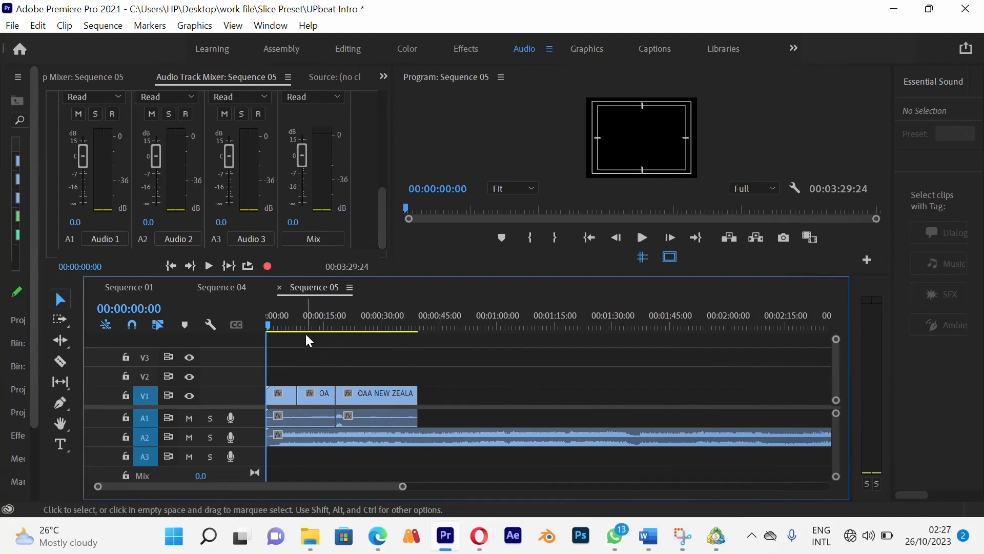
left_click(233, 291)
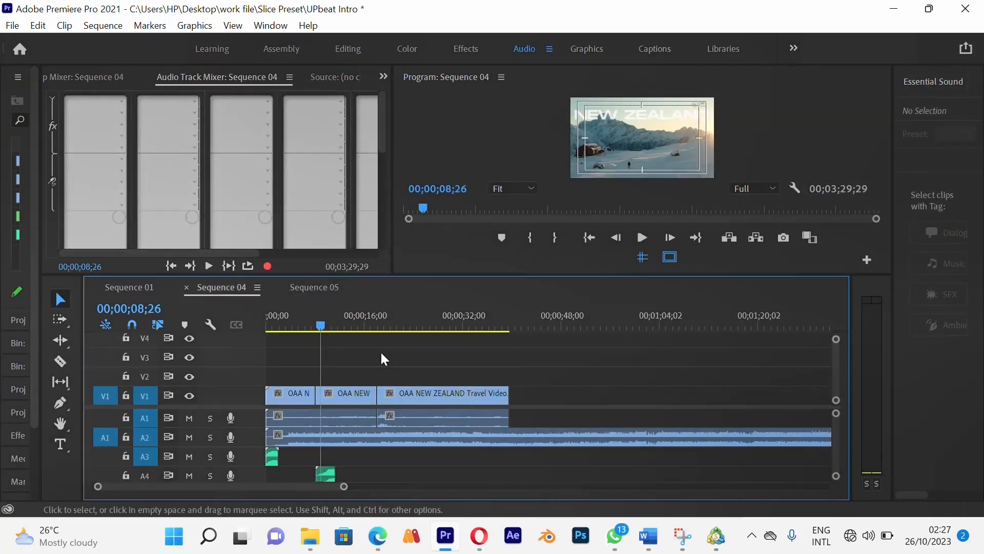
left_click(328, 291)
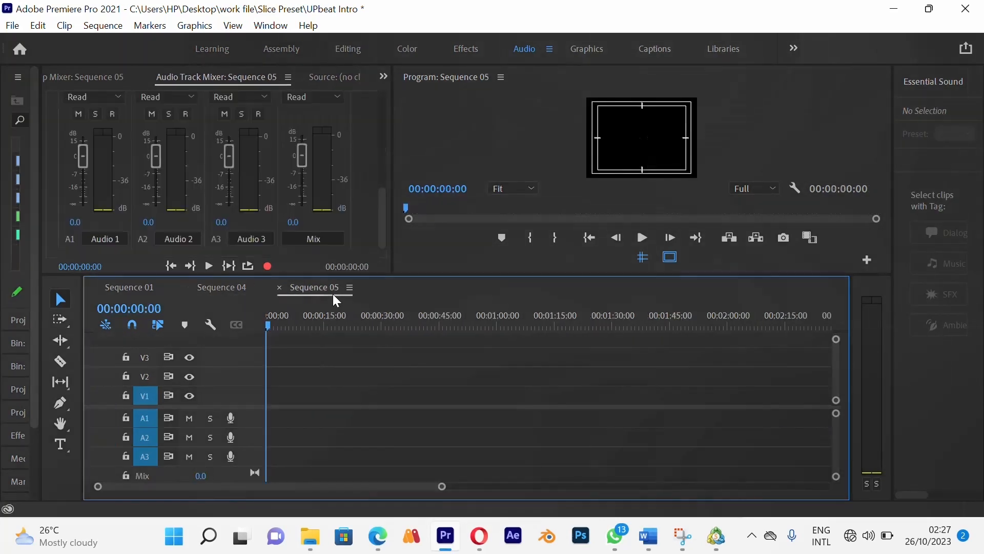
left_click(239, 290)
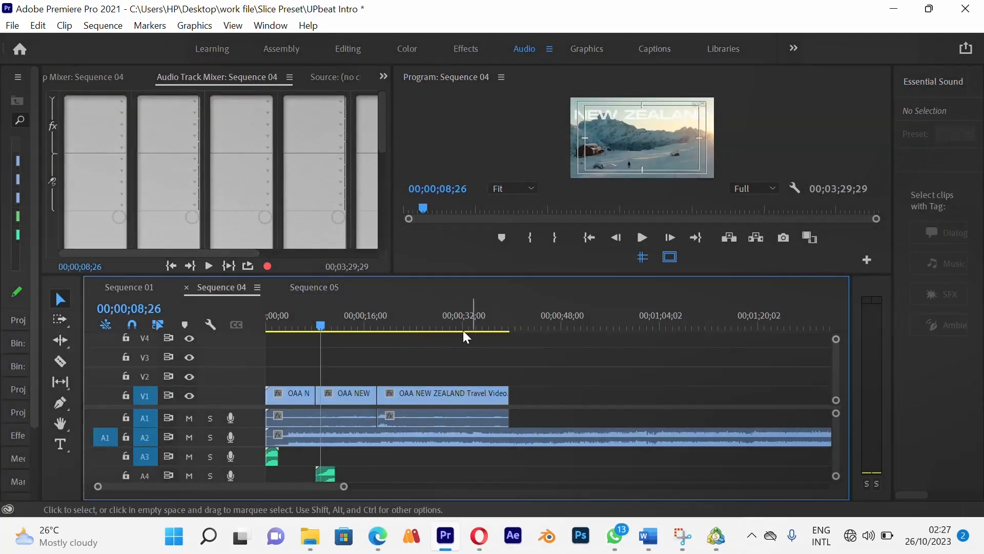
left_click(330, 288)
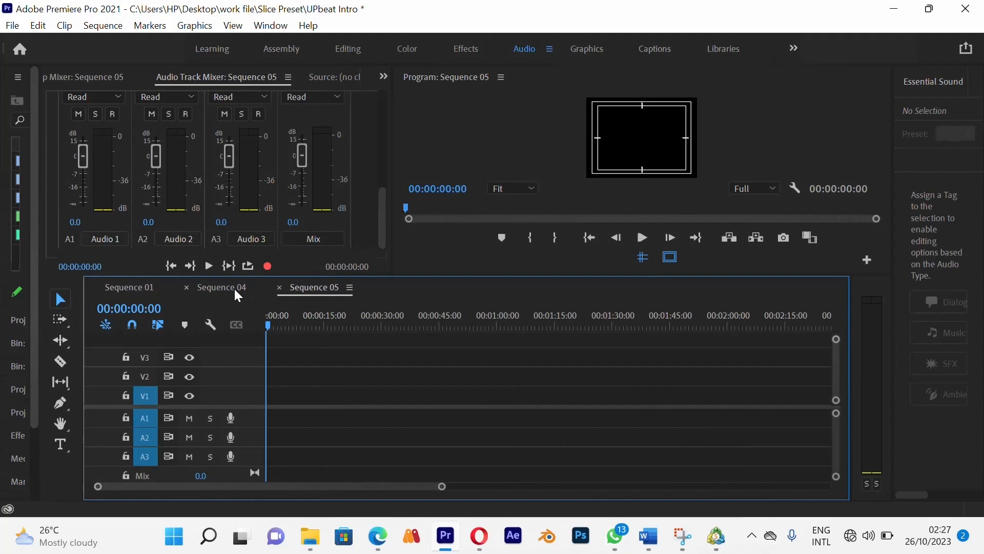
In Sequence 04, move the green sound clips on tracks A4 and A5 up to track A3, keeping their timing
left_click(236, 290)
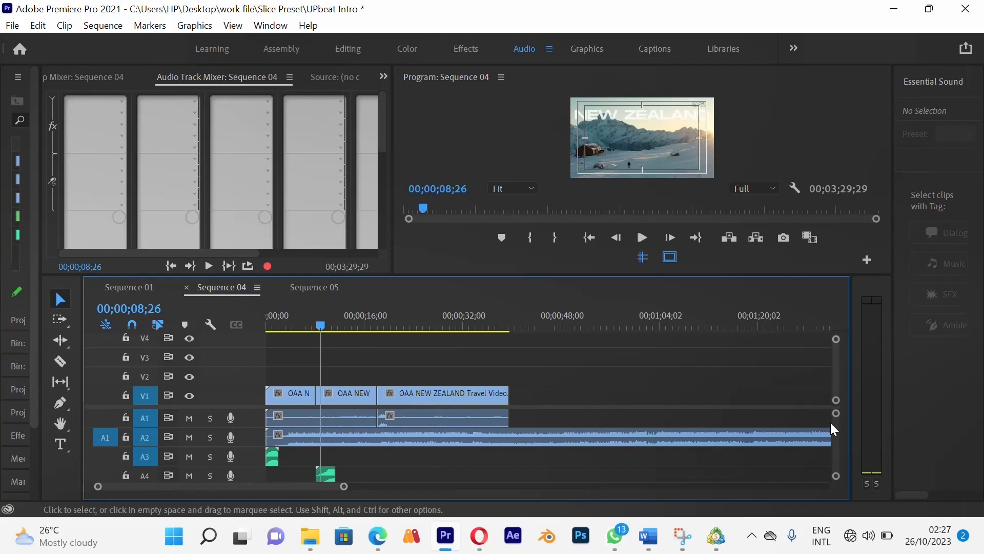
scroll(838, 428, "down", 5)
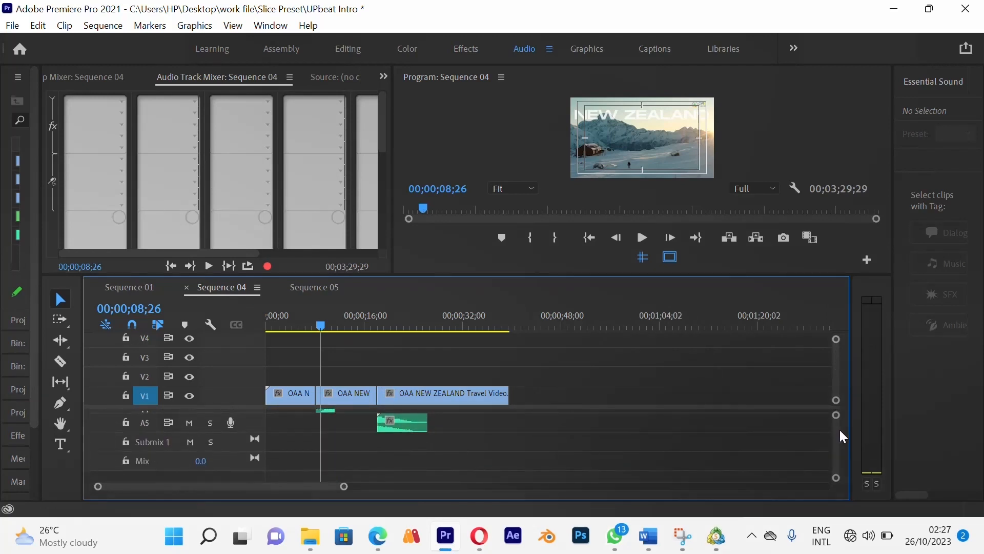
scroll(841, 426, "up", 5)
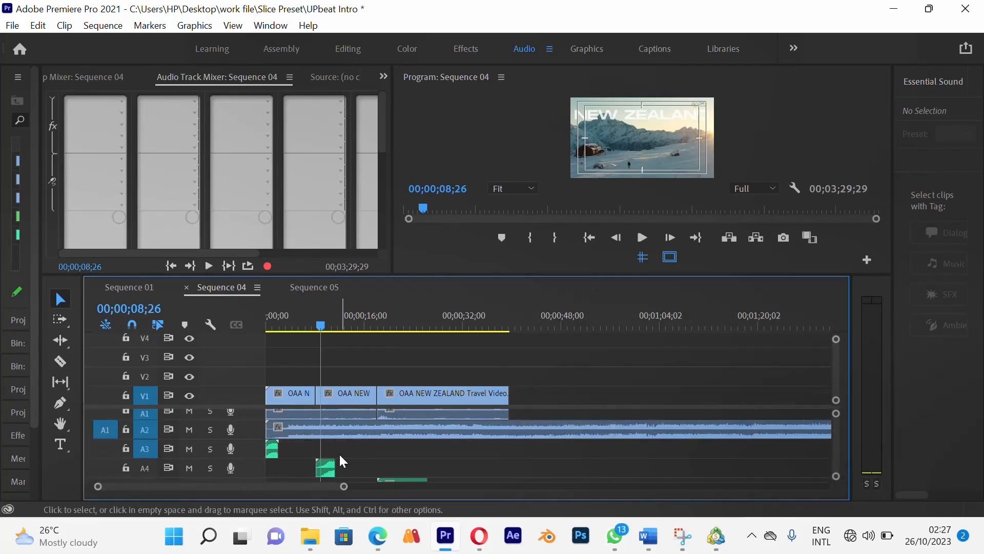
left_click_drag(328, 469, 409, 450)
left_click(401, 478)
left_click(467, 456)
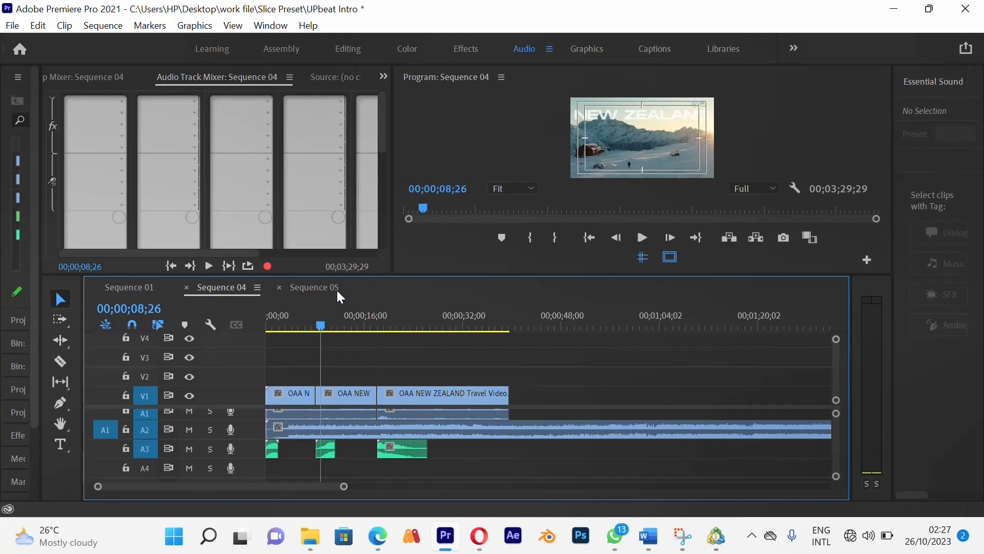
Copy only the three video clips on V1 of Sequence 04 and paste them at the start of Sequence 05
left_click(319, 290)
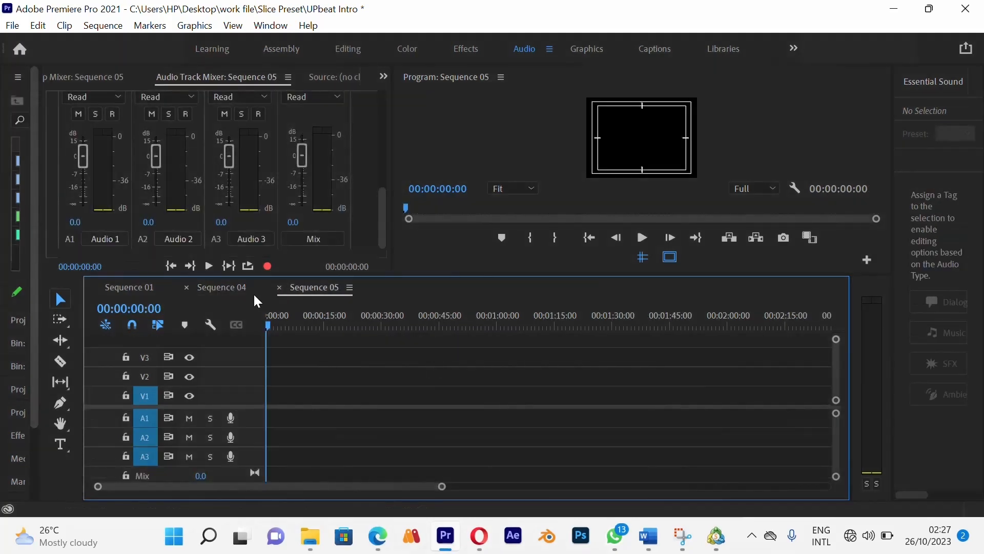
left_click(234, 287)
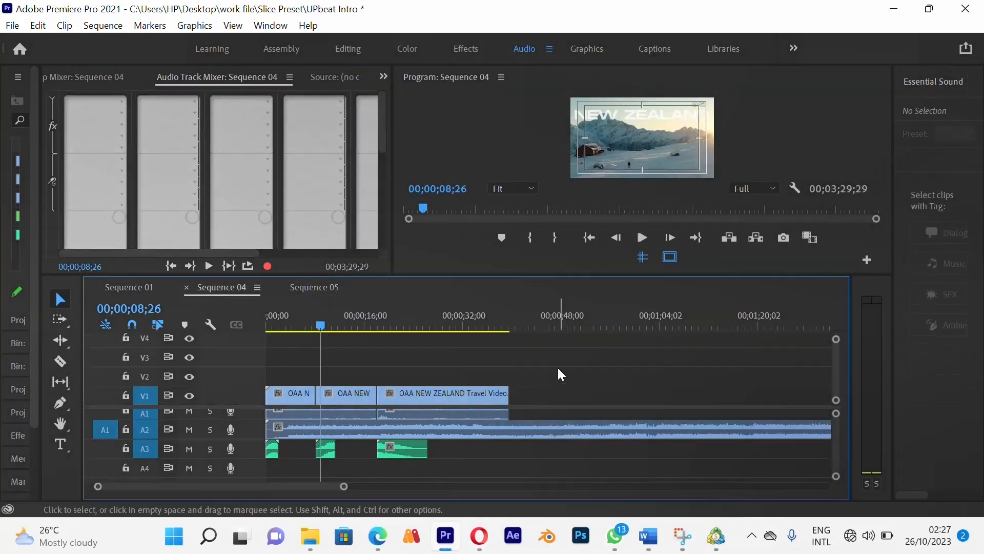
left_click_drag(559, 368, 308, 395)
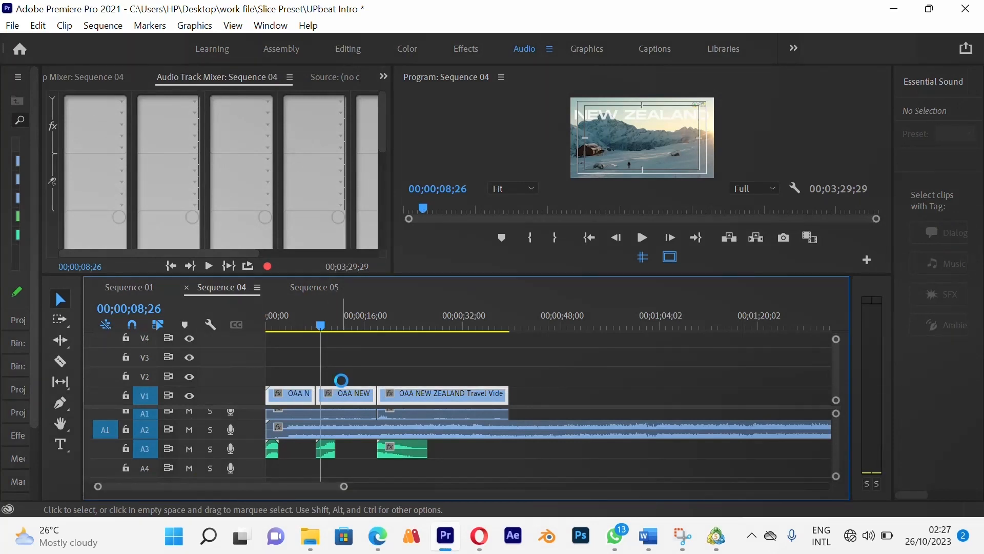
left_click(325, 286)
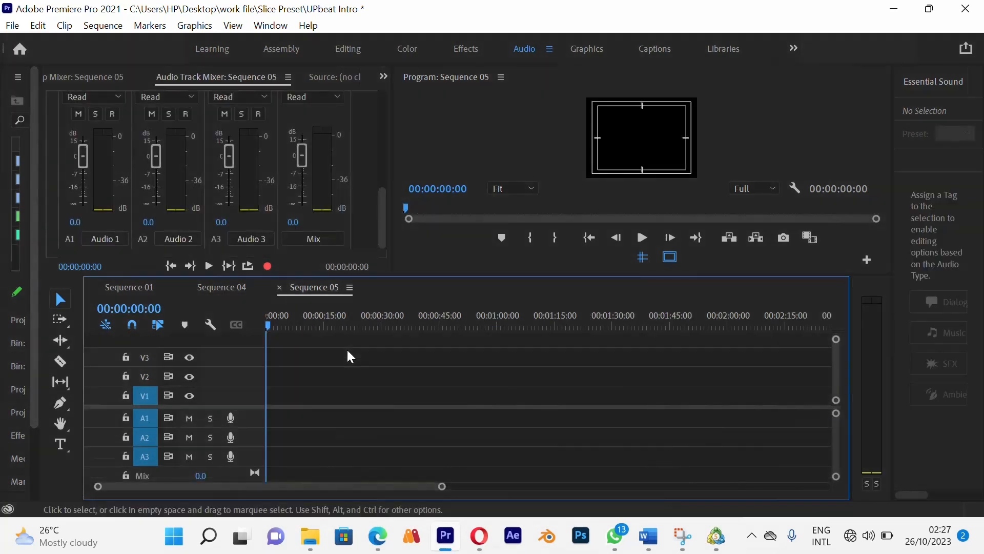
key("ctrl+v")
left_click(321, 357)
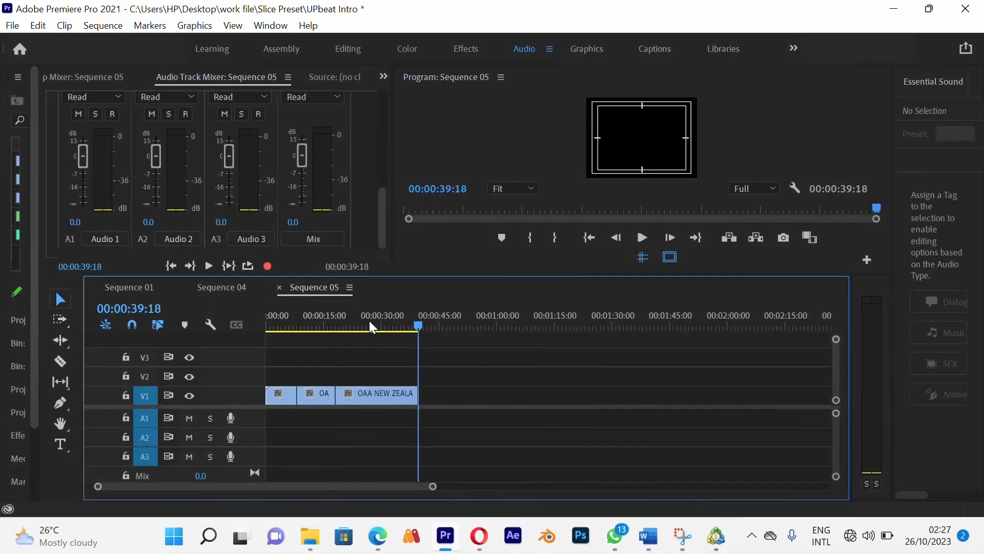
Preview the pasted video in Sequence 05 by playing it briefly from the beginning
left_click_drag(365, 327, 233, 333)
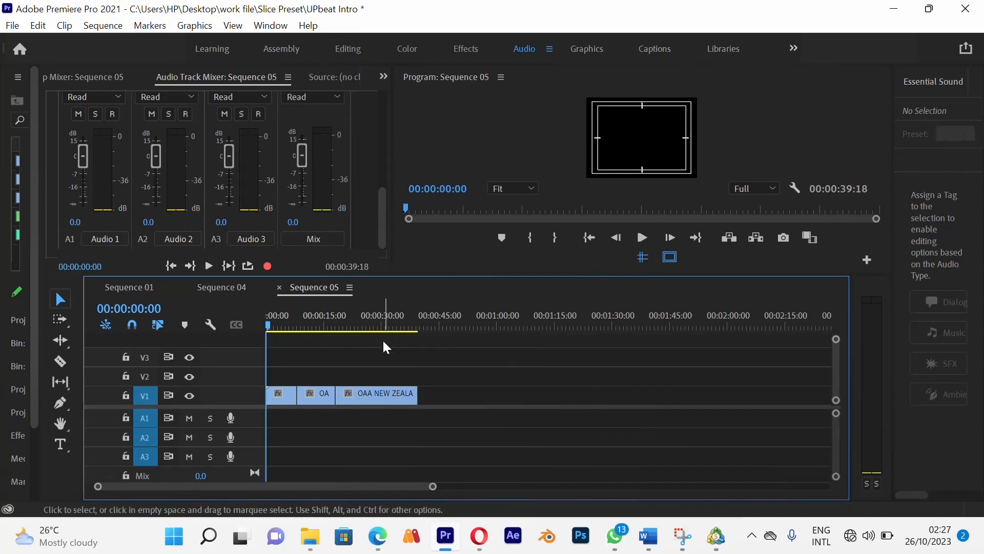
key("space")
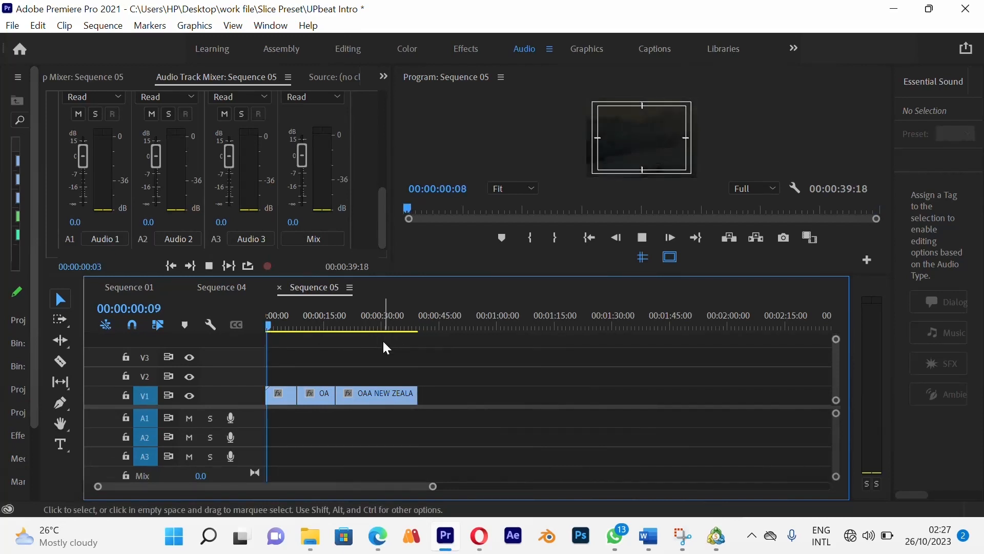
key("space")
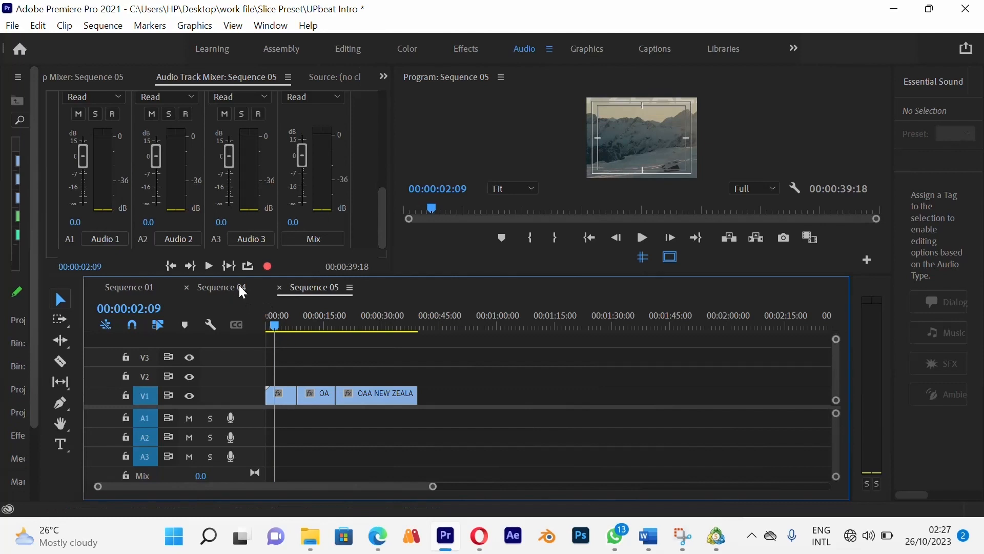
Copy the two audio clips on track A1 of Sequence 04 and paste them at the start of Sequence 05 on A1
left_click(238, 285)
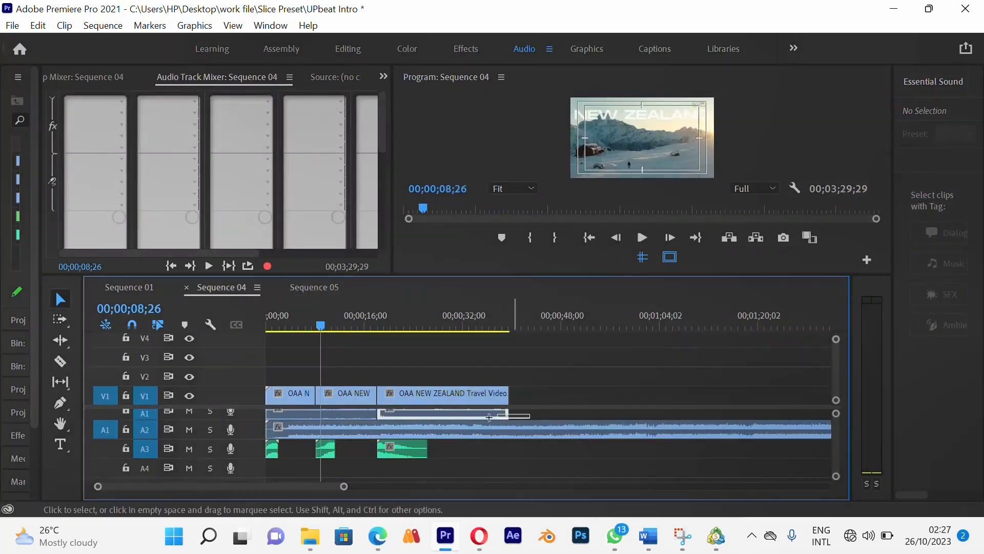
left_click_drag(489, 418, 310, 414)
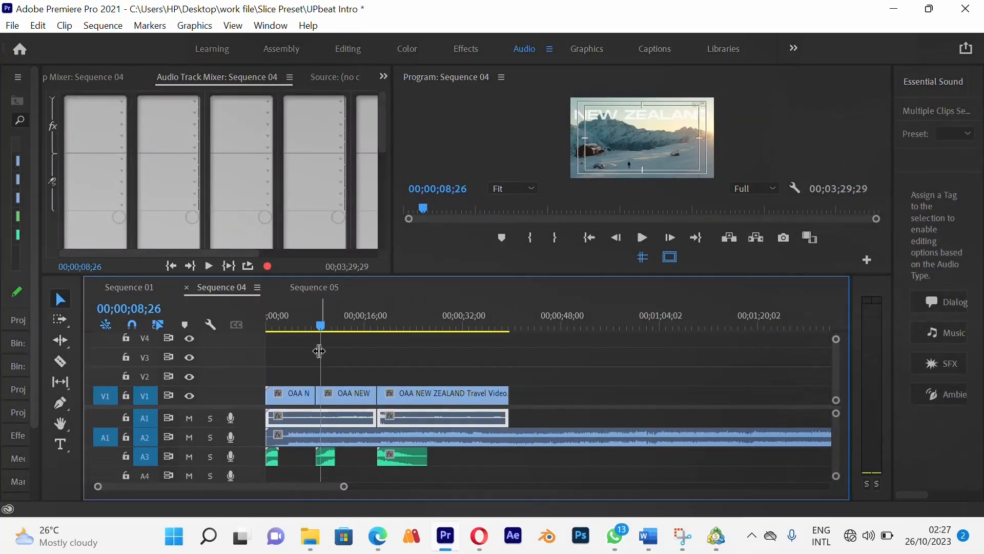
left_click(316, 286)
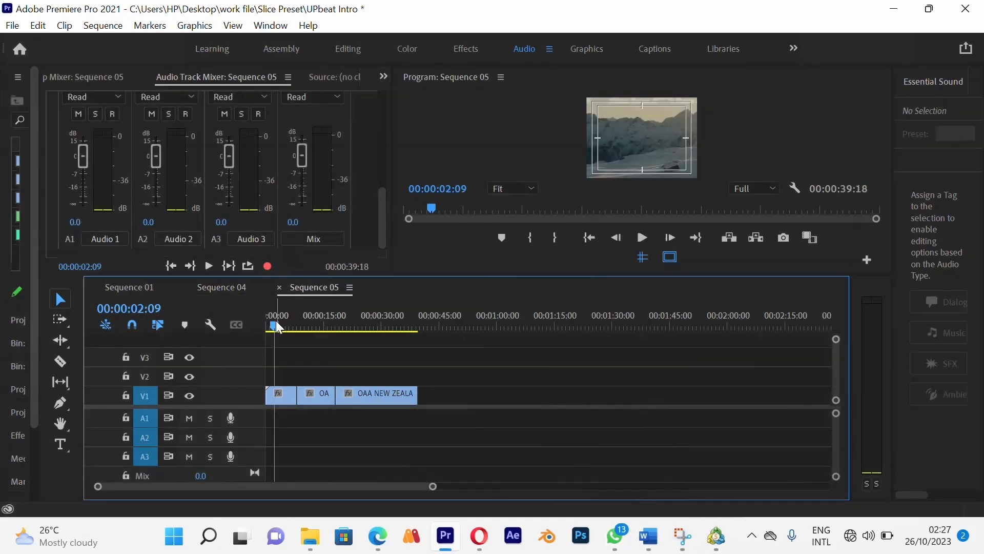
left_click_drag(277, 328, 245, 327)
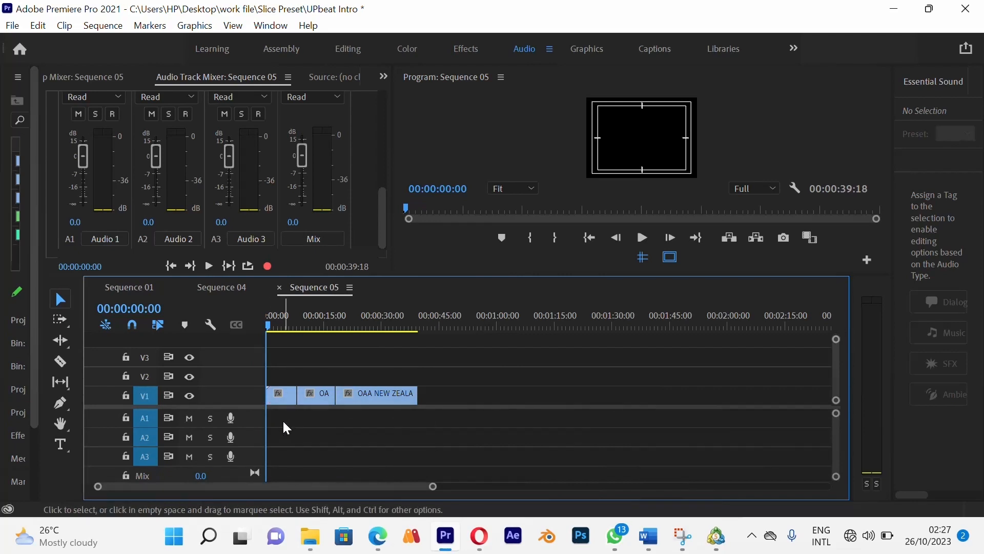
key("ctrl+v")
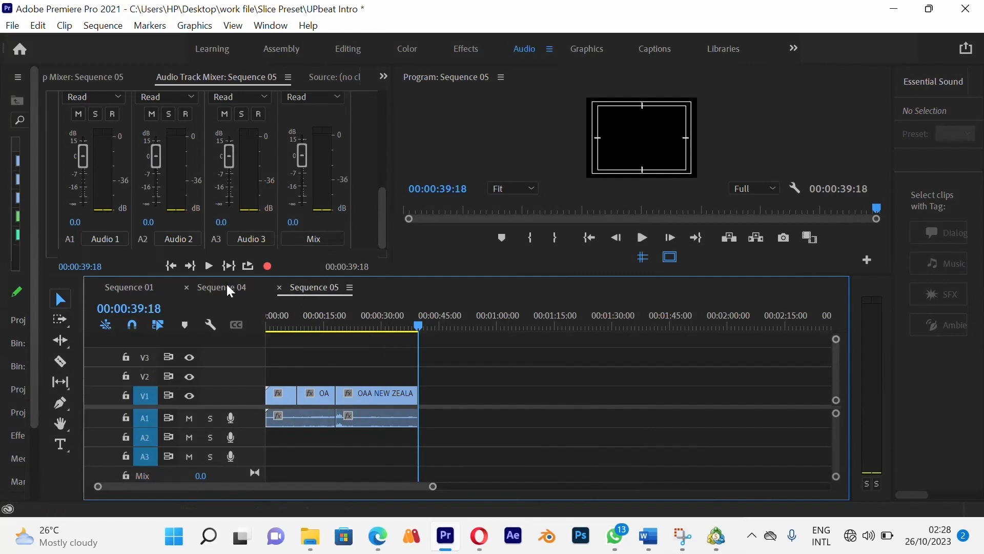
Deselect the copied audio clips in Sequence 04, and play Sequence 05 from its beginning for about four seconds
left_click(227, 287)
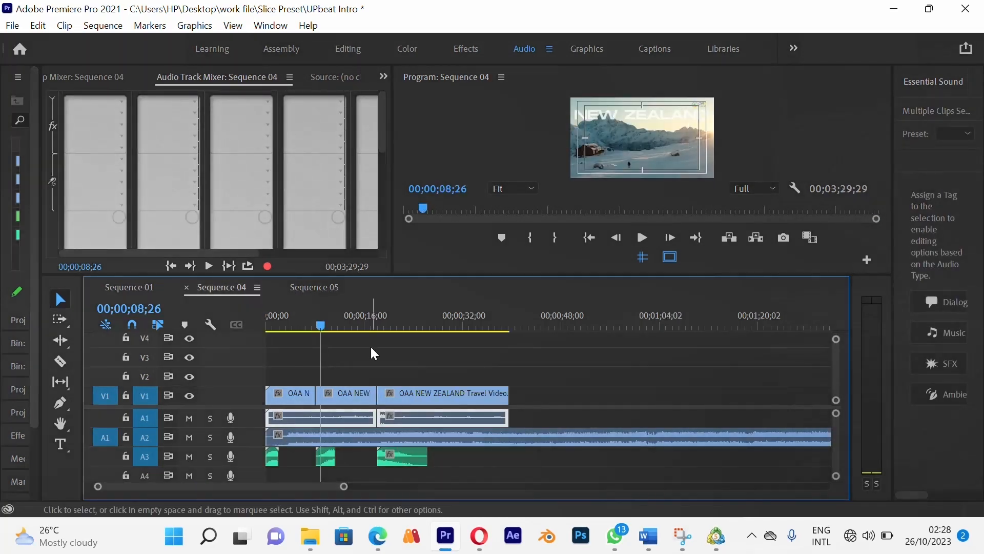
left_click(371, 348)
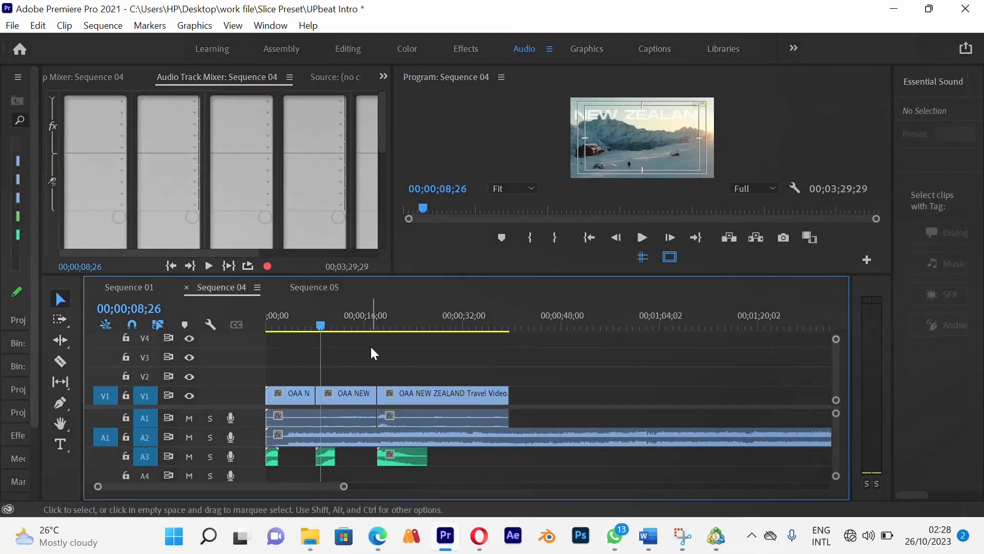
left_click(315, 287)
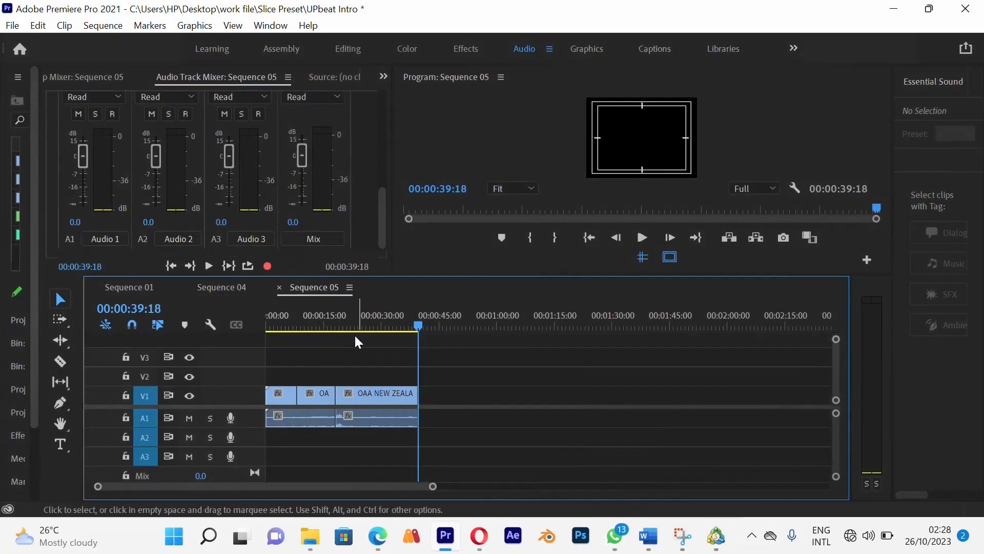
key("Home")
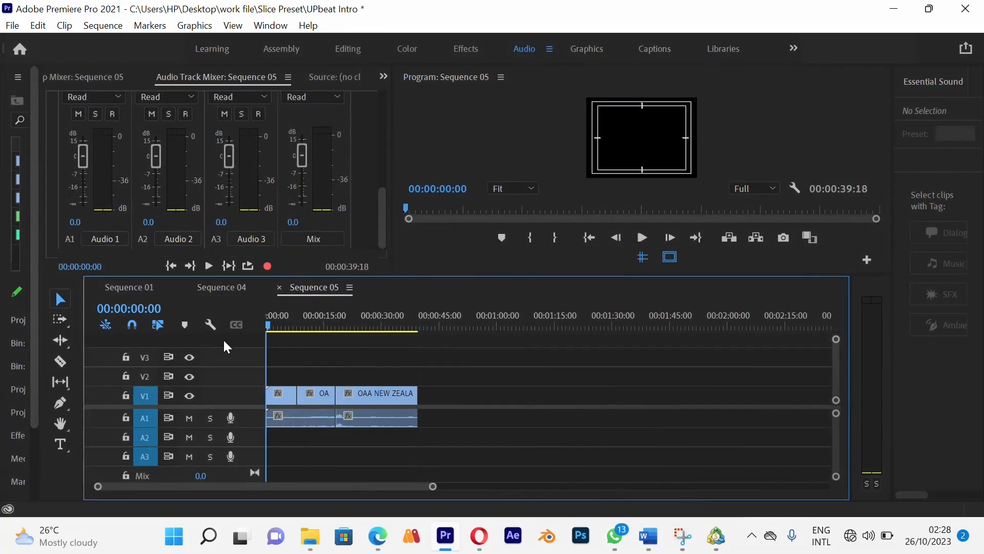
key("space")
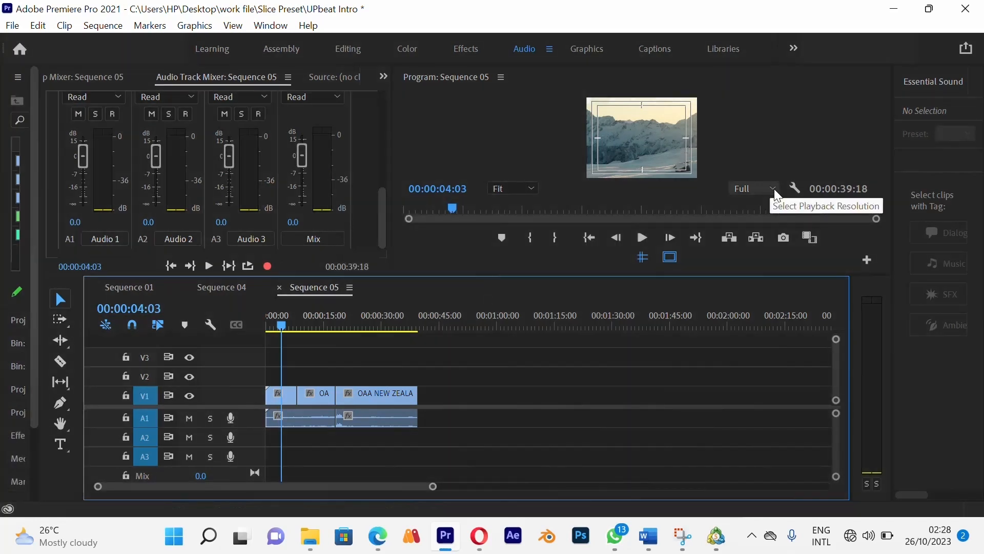
Lower the Program monitor's playback resolution for Sequence 05 to 1/2
left_click(773, 190)
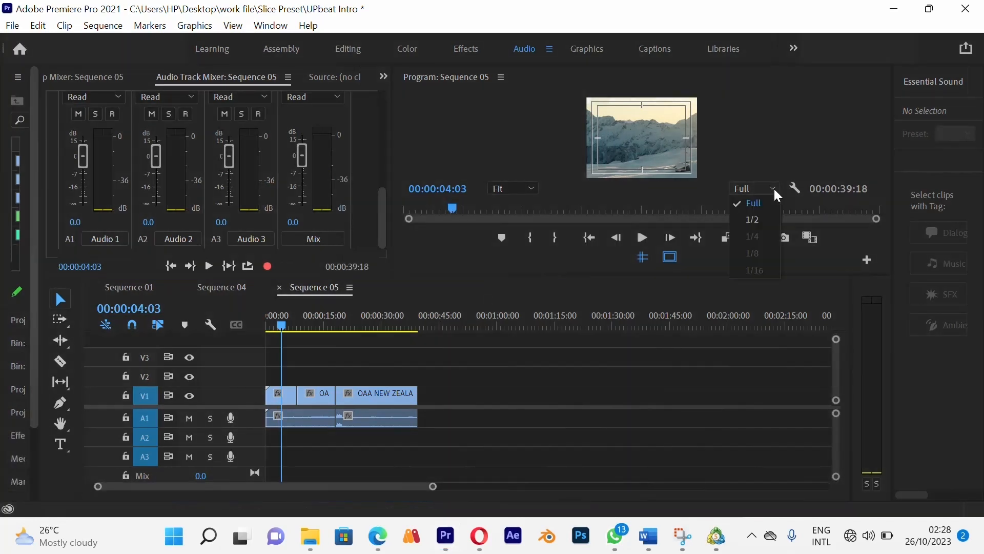
left_click(753, 216)
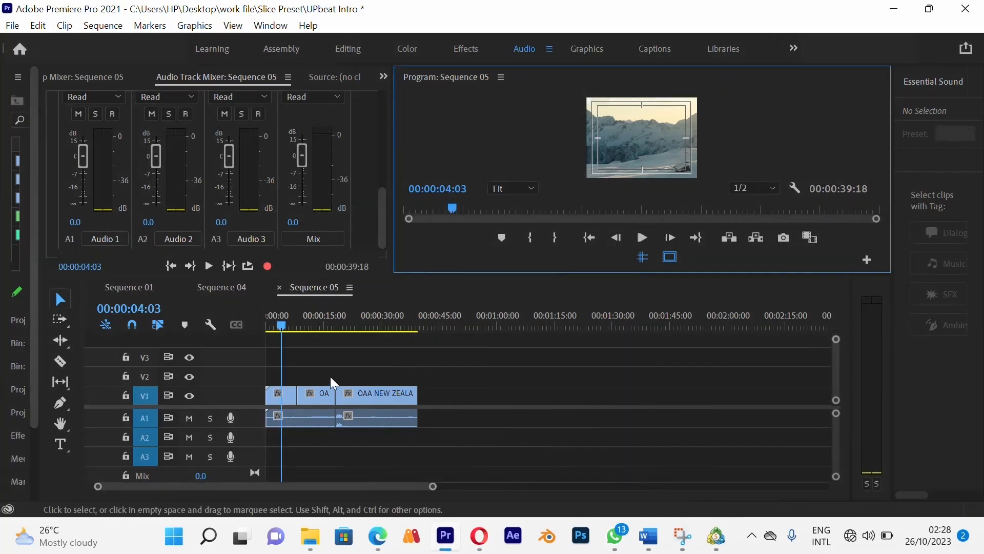
left_click(335, 358)
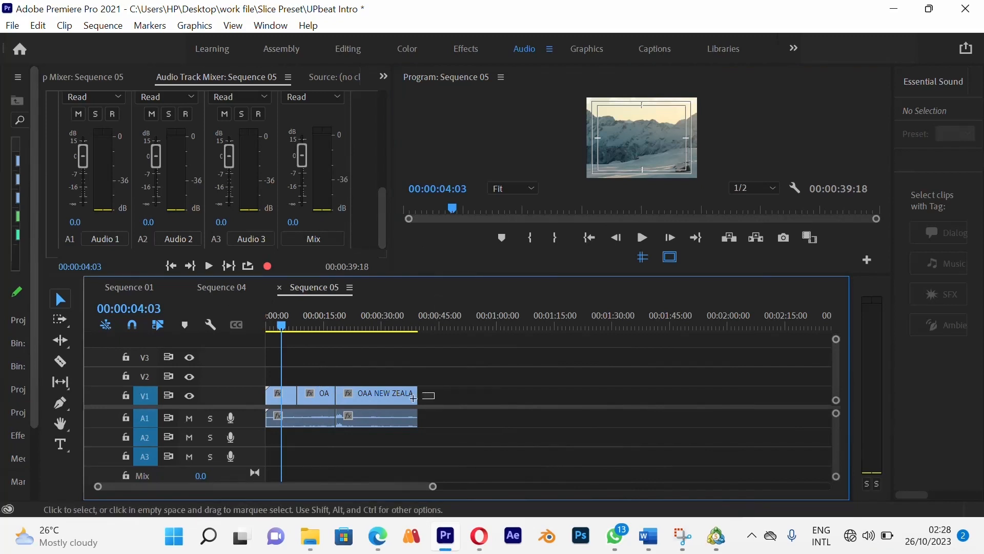
Nest the three video clips on V1 of Sequence 05 into one nested sequence named "main video"
left_click_drag(434, 395, 270, 402)
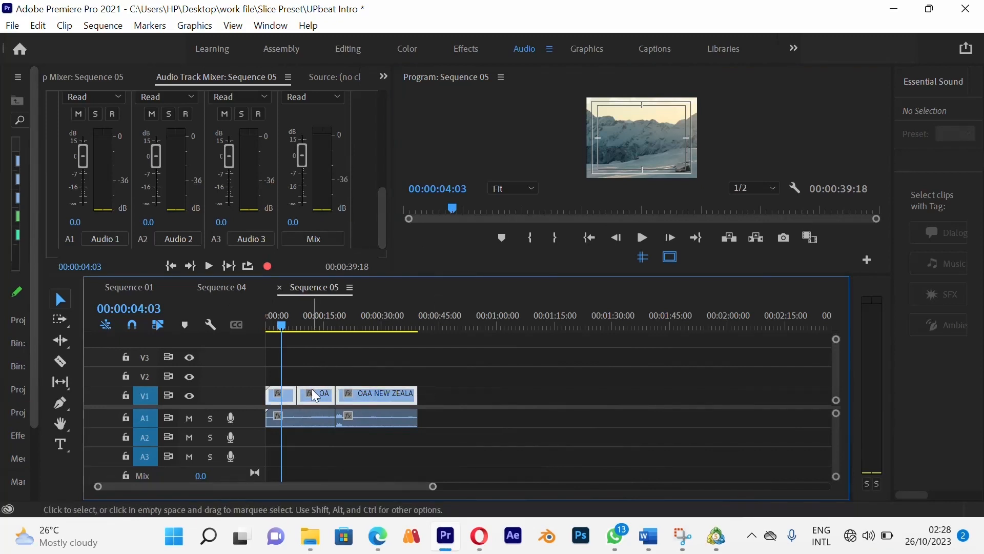
right_click(313, 390)
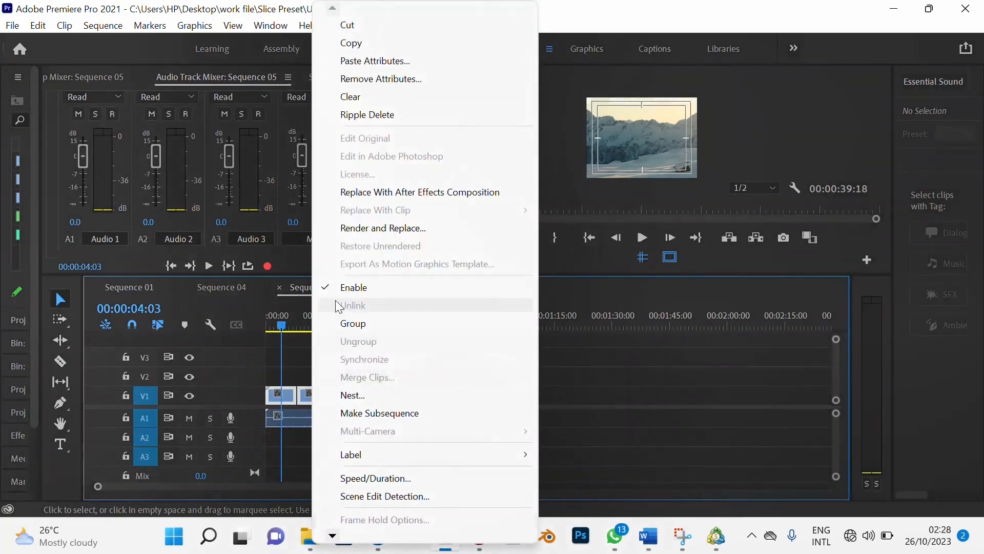
left_click(385, 395)
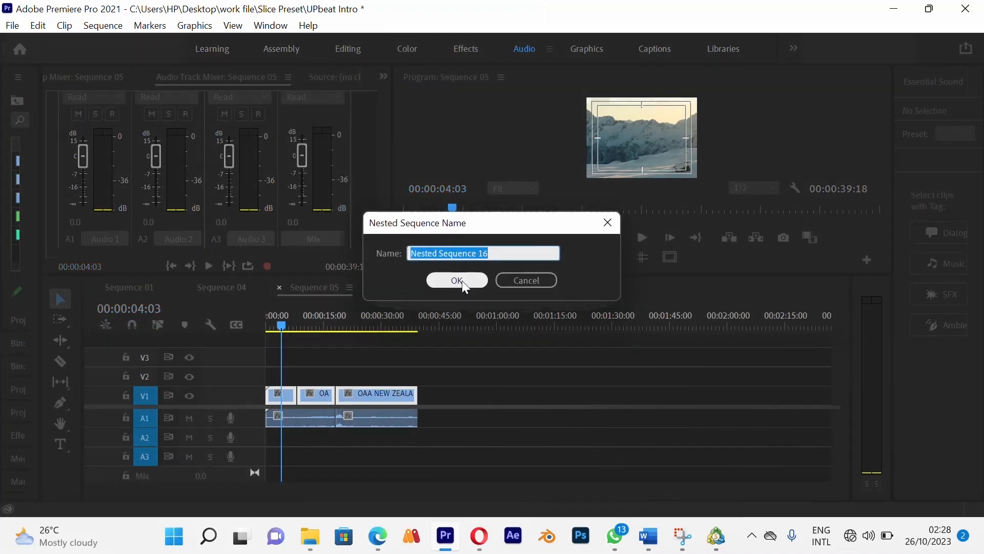
type("main")
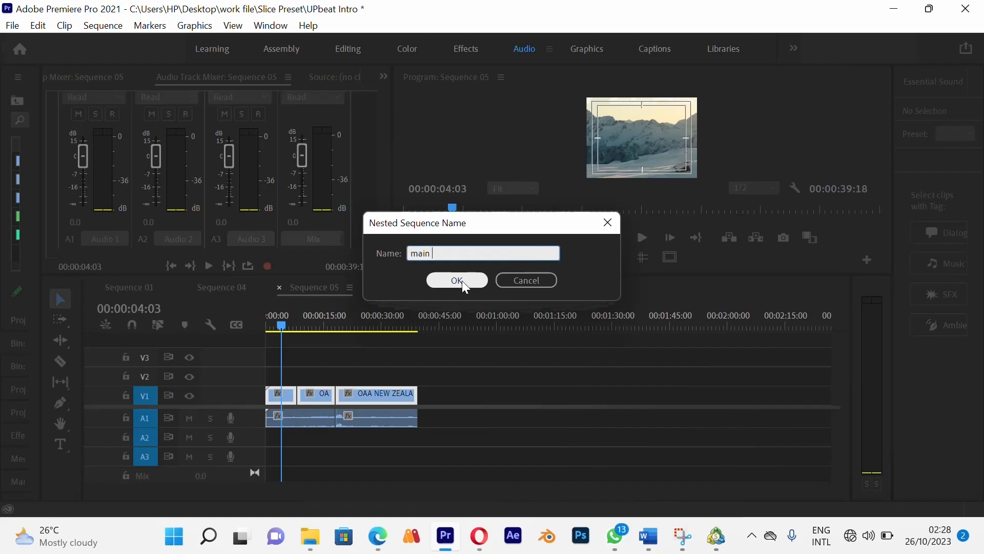
type(" video")
left_click(482, 281)
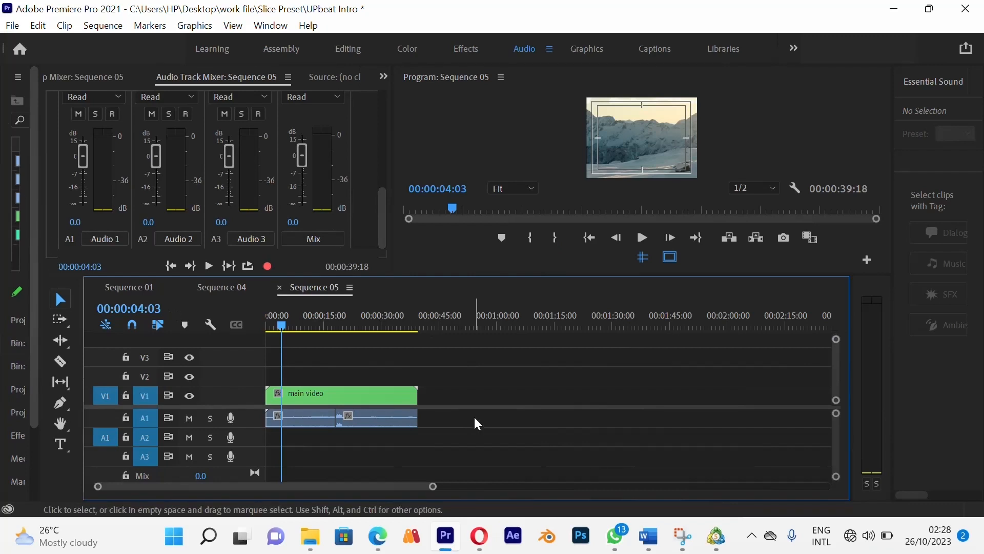
left_click(377, 392)
left_click(351, 361)
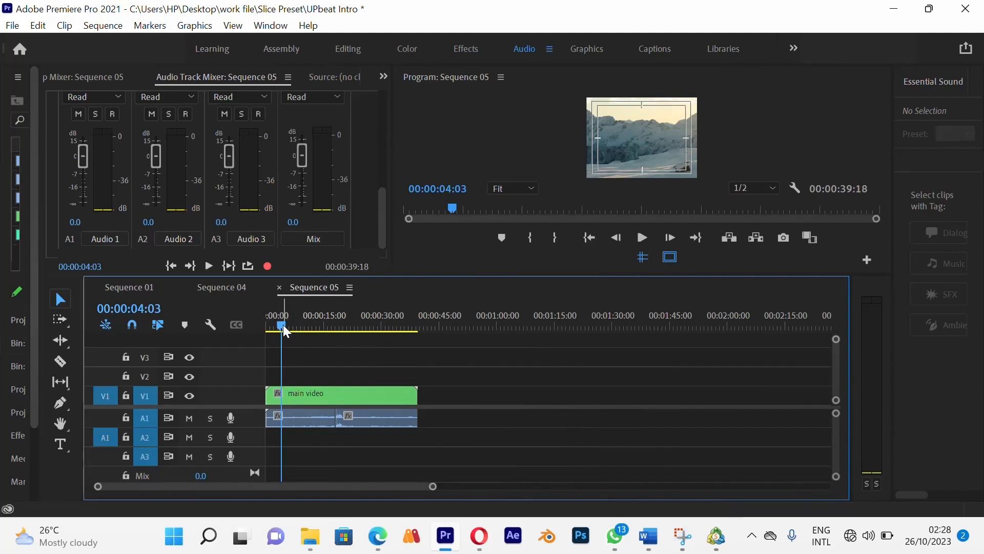
Preview the nested clip with its audio by playing Sequence 05 from the start for about five seconds
left_click_drag(283, 325, 267, 330)
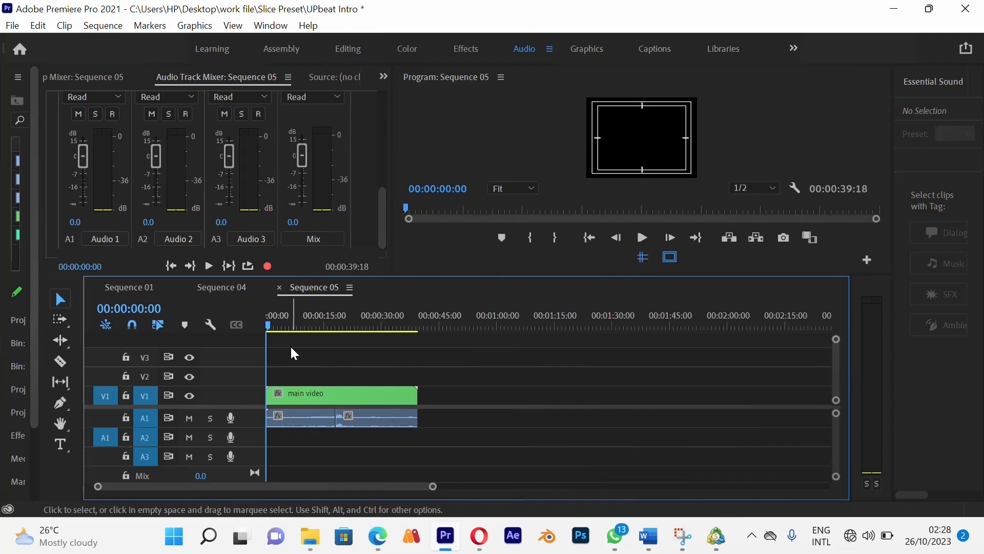
key("space")
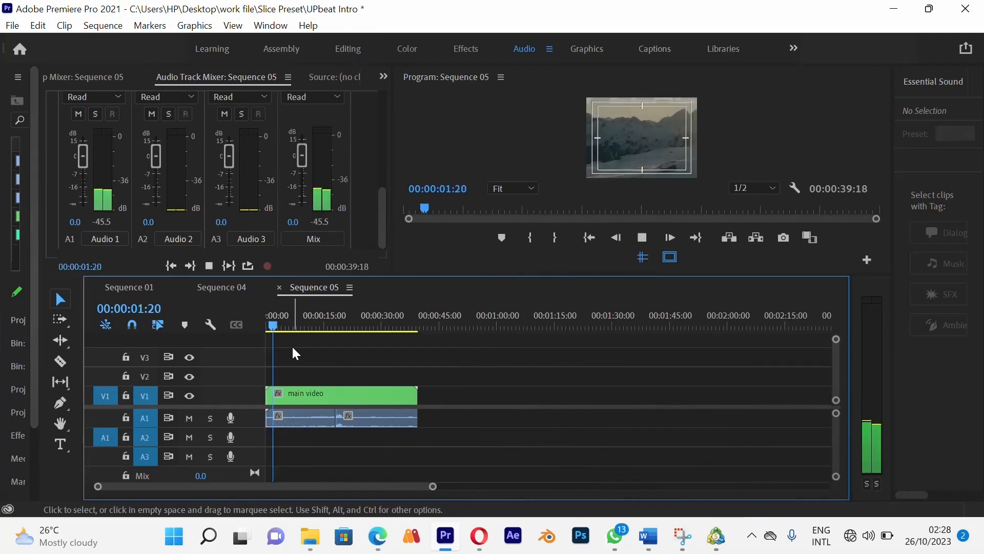
key("space")
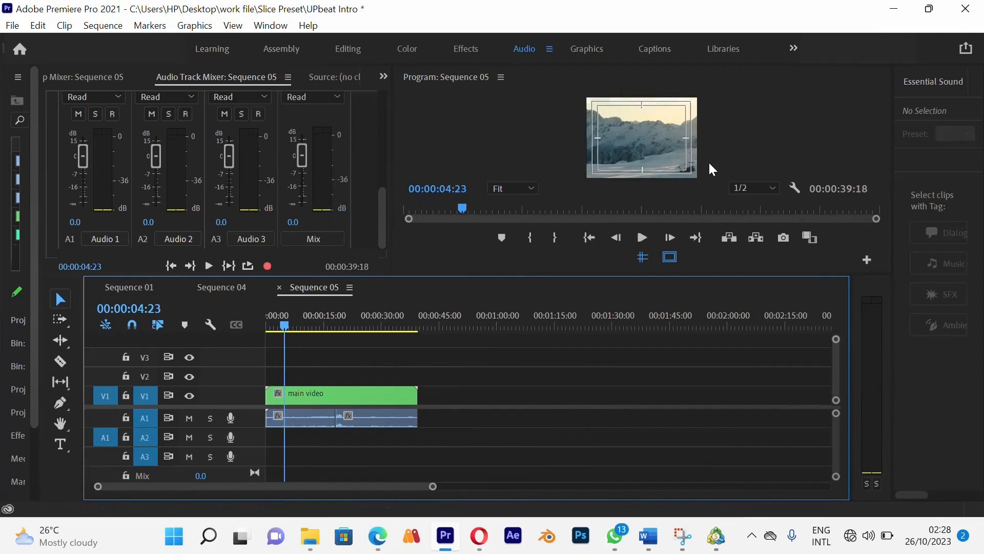
Apply Set to Frame Size twice to the nested "main video" clip on V1 and scrub the sequence to check the picture
left_click(345, 388)
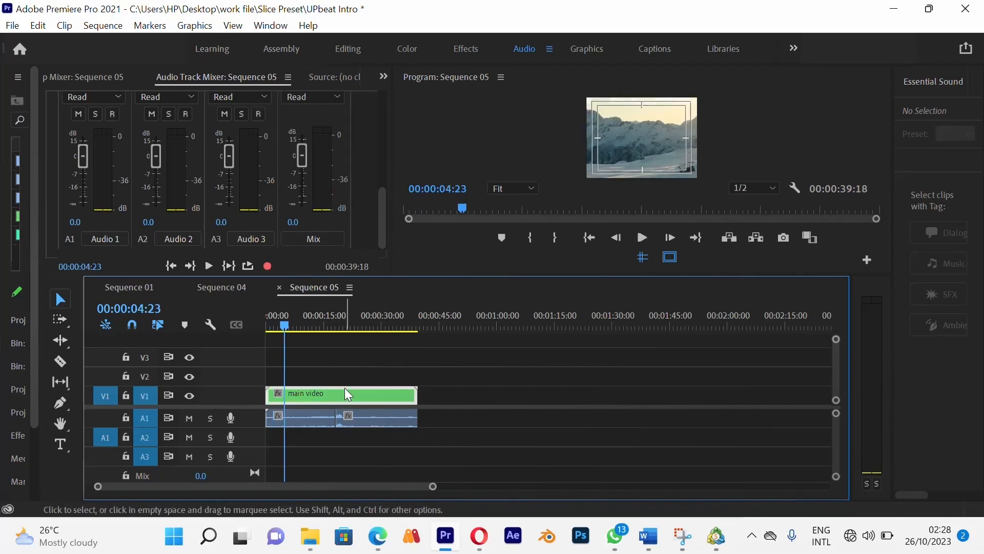
right_click(343, 393)
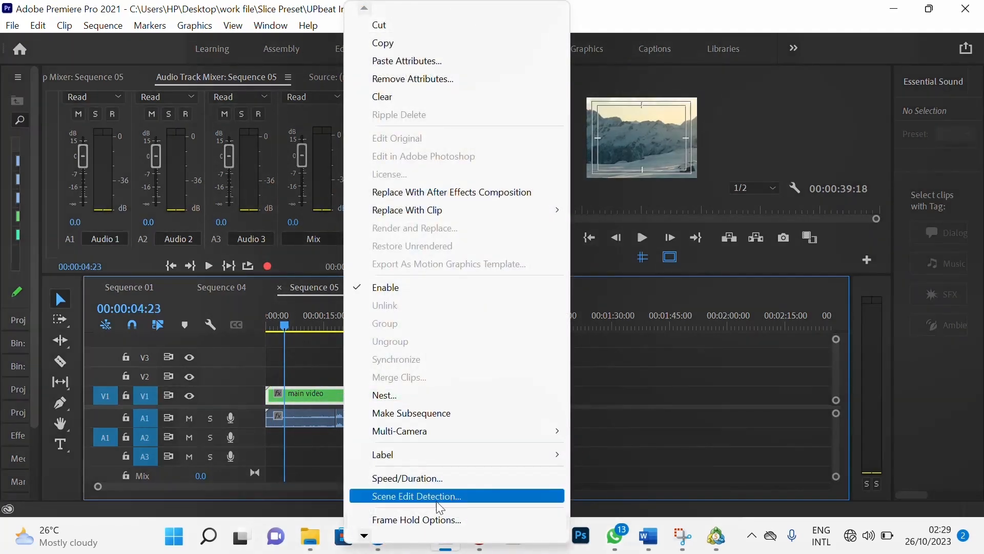
mouse_move(365, 536)
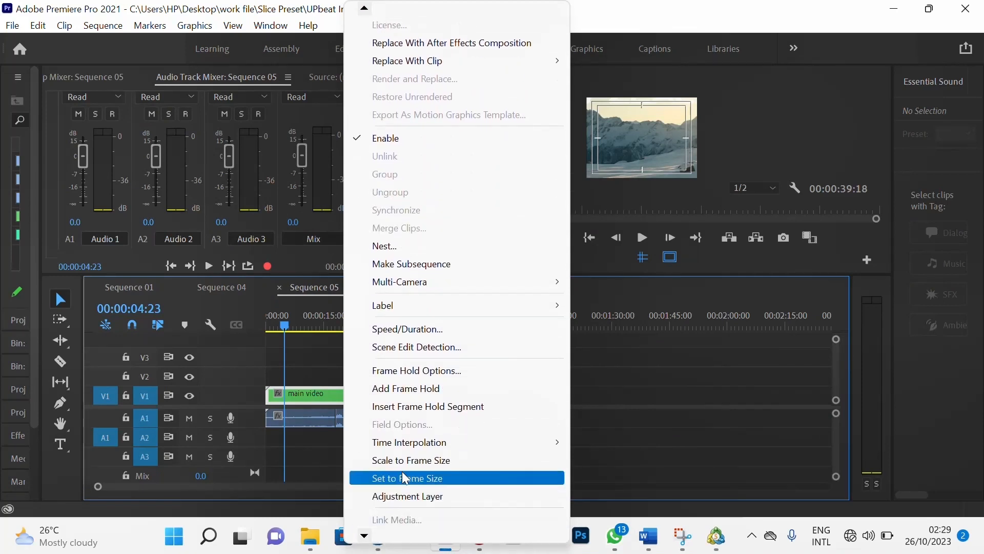
left_click(401, 478)
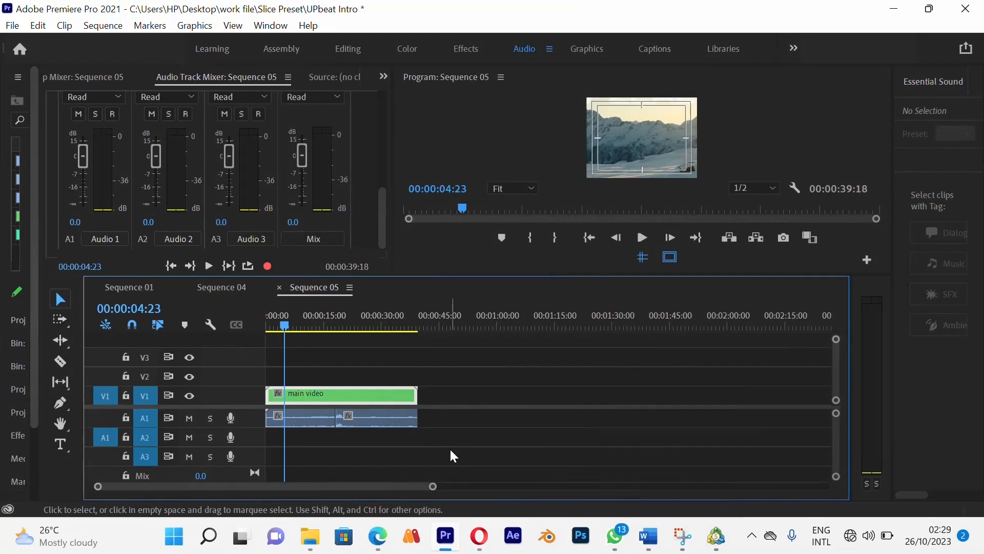
left_click(358, 389)
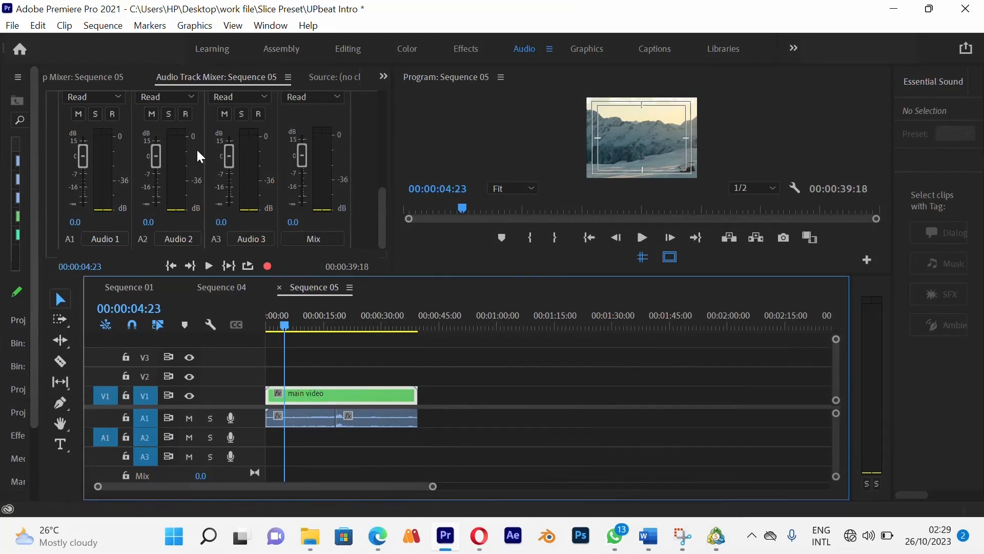
right_click(333, 391)
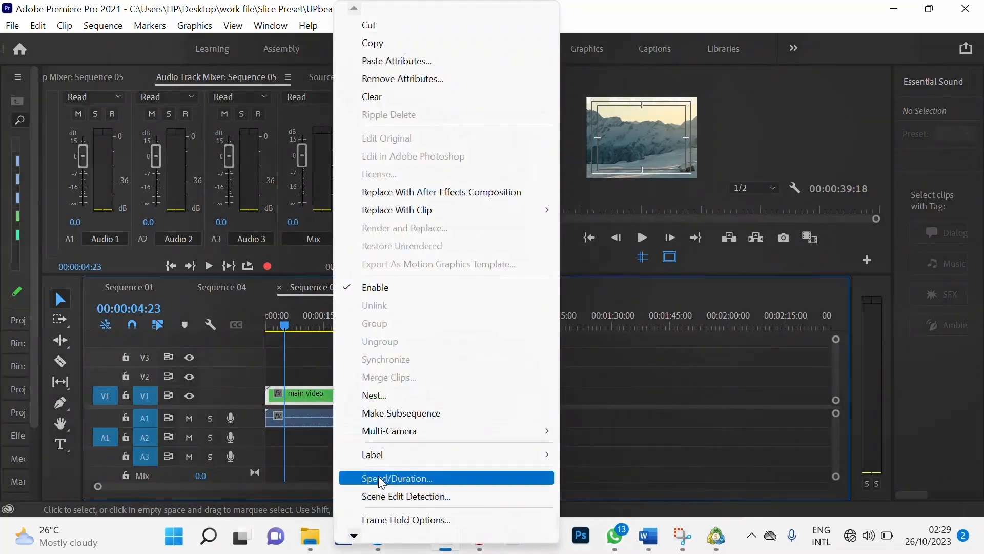
mouse_move(354, 535)
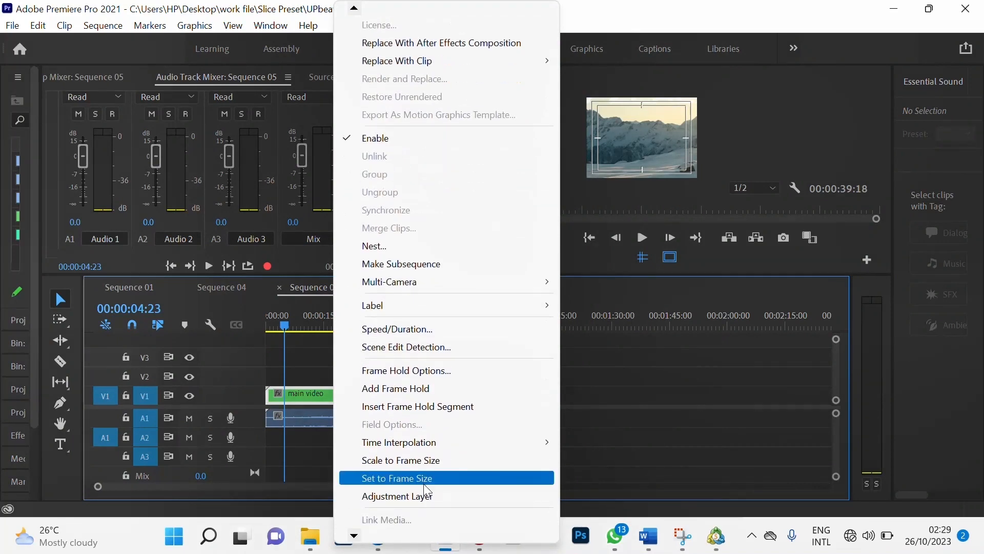
left_click(431, 484)
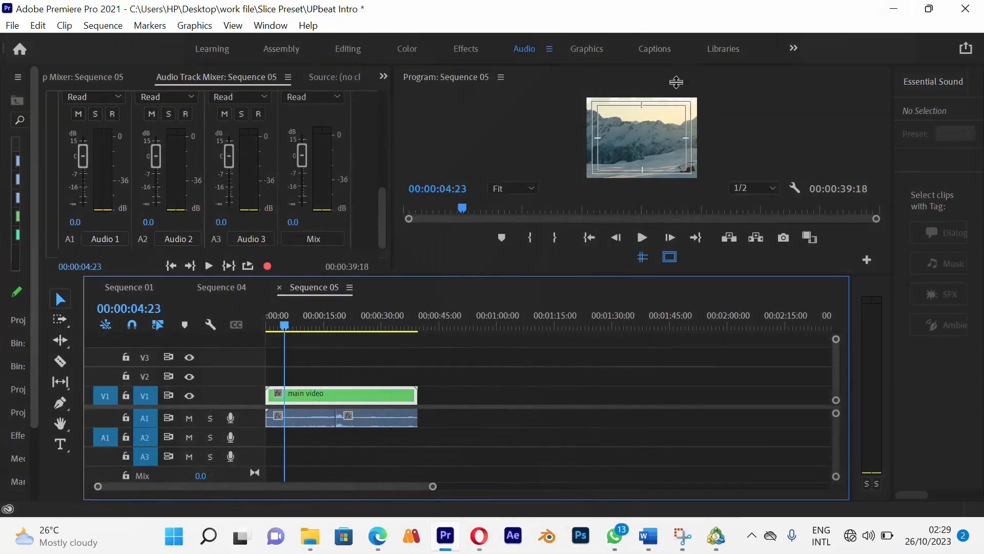
left_click_drag(341, 326, 292, 336)
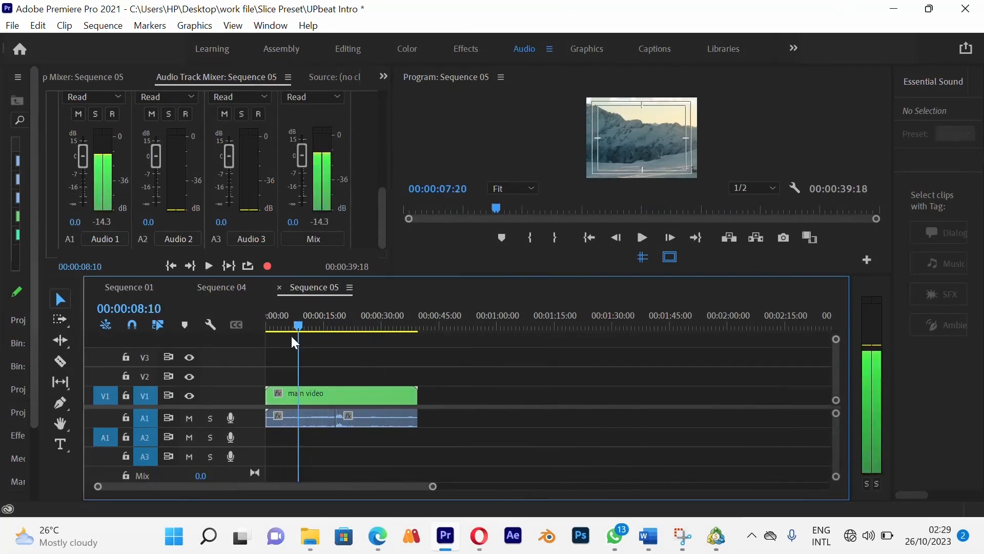
Apply Scale to Frame Size to the nested "main video" clip on V1 and deselect it
right_click(313, 395)
mouse_move(332, 536)
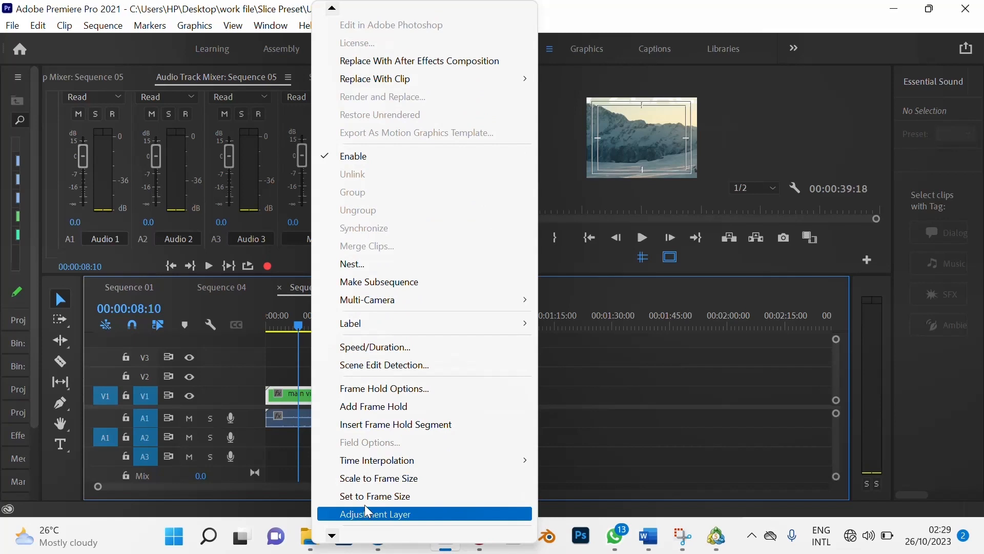
left_click(375, 479)
left_click(331, 432)
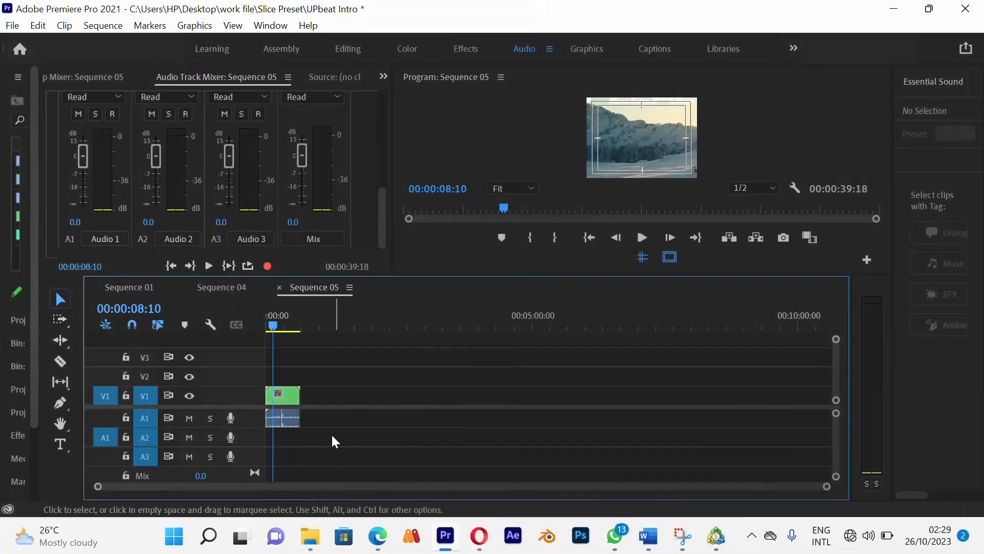
Play Sequence 05 from the beginning for about ten seconds to check the rescaled video and its A1 audio
key("backslash")
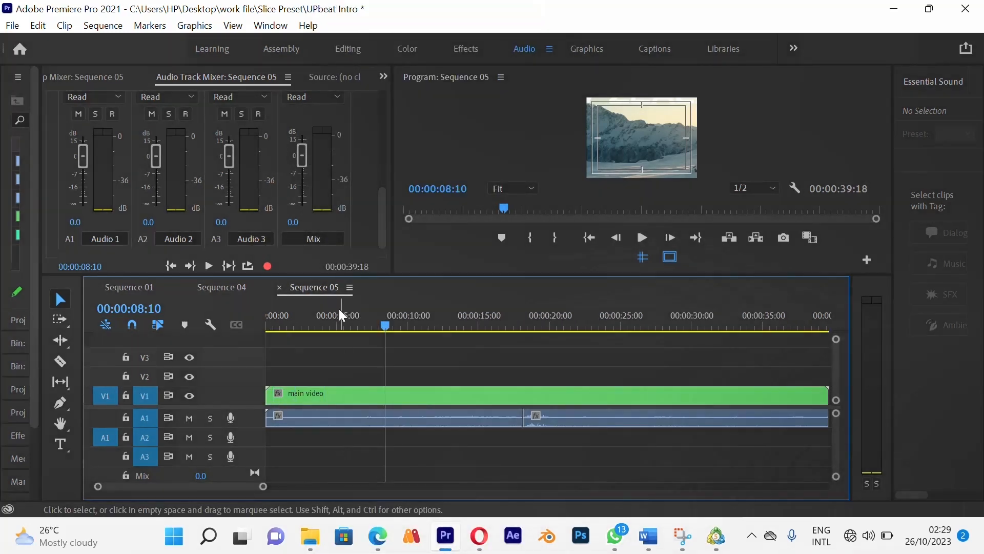
key("minus")
key("minus")
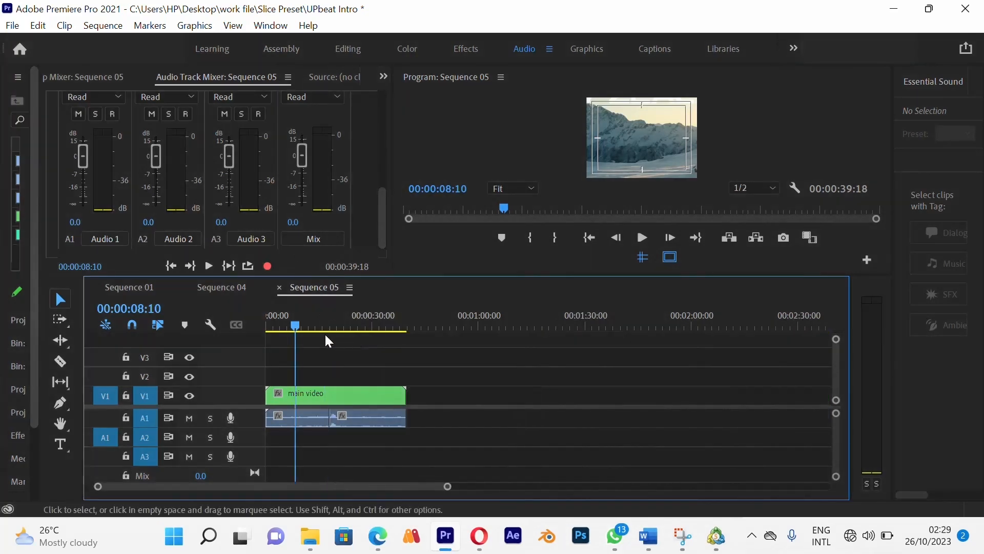
left_click_drag(302, 320, 233, 324)
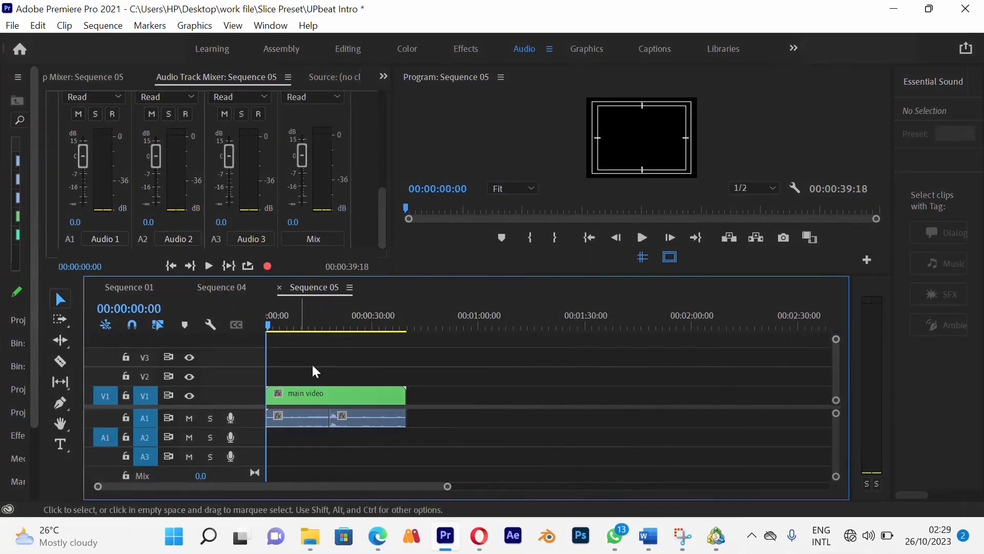
key("space")
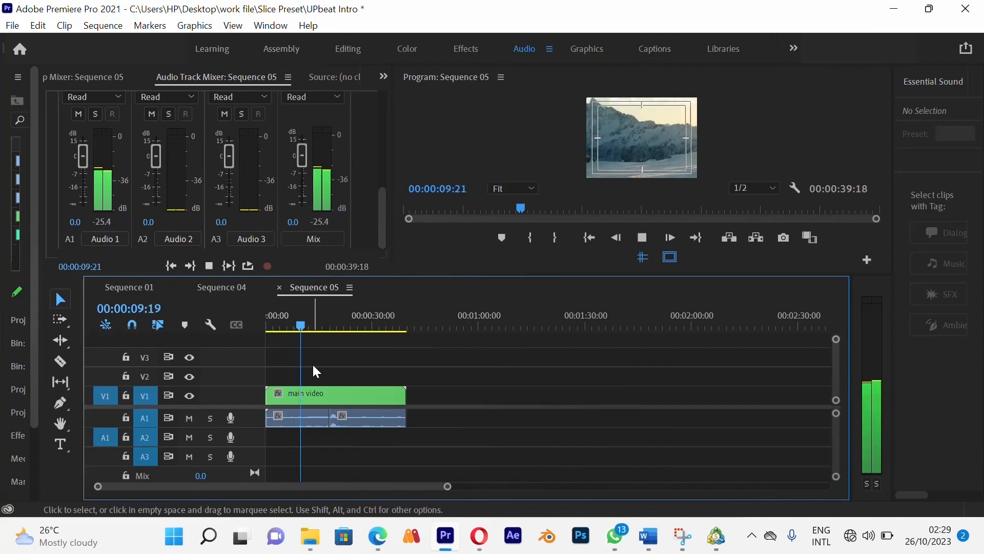
key("space")
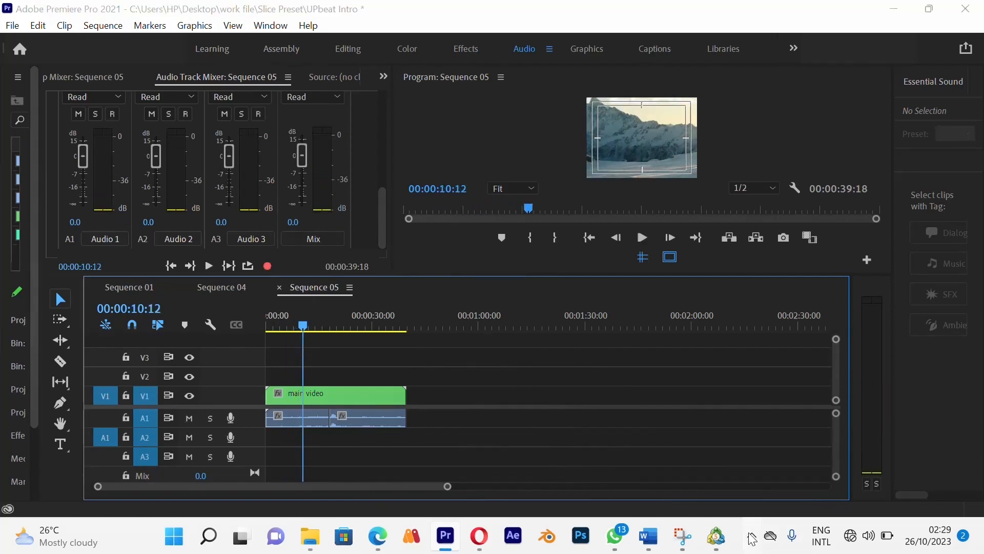
left_click(752, 535)
left_click(753, 494)
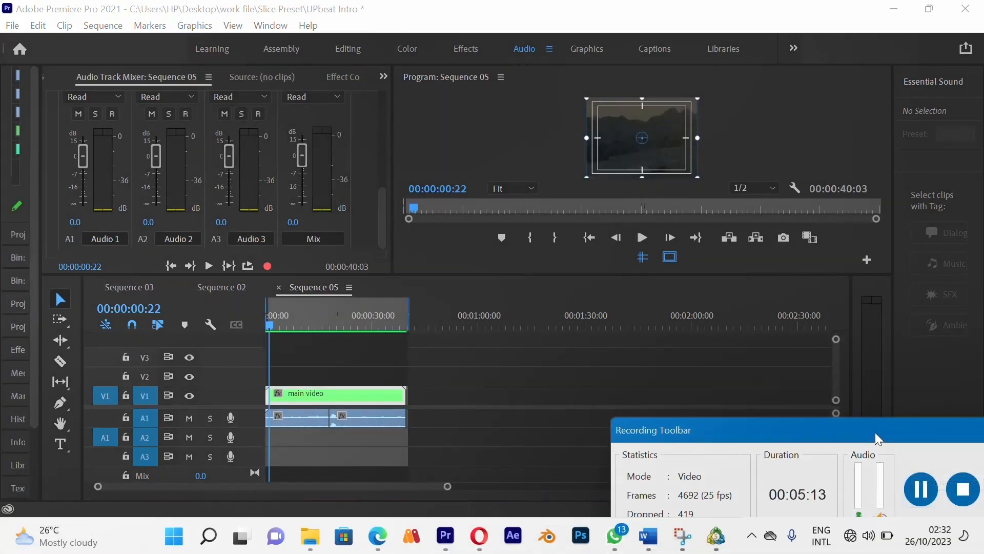
left_click_drag(875, 432, 862, 433)
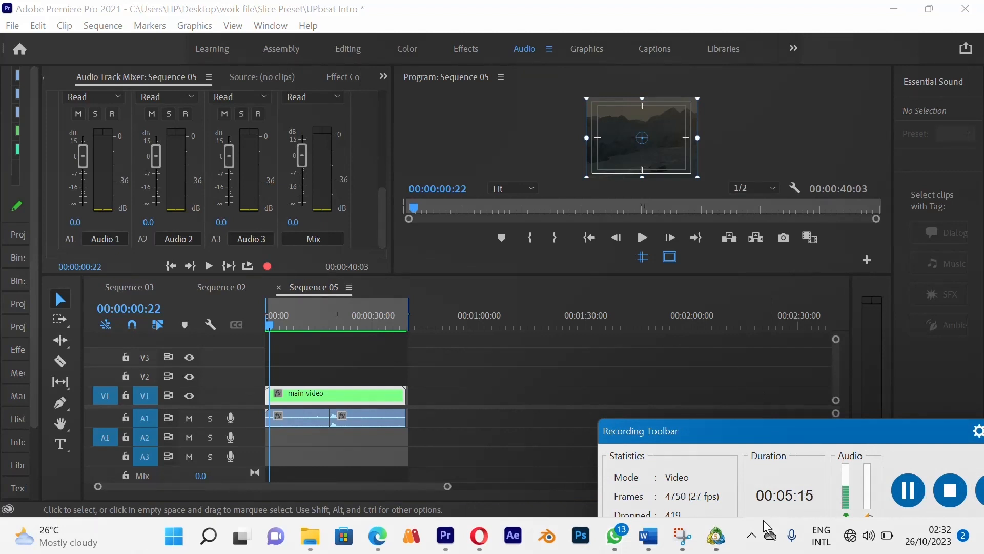
left_click(752, 536)
left_click(752, 493)
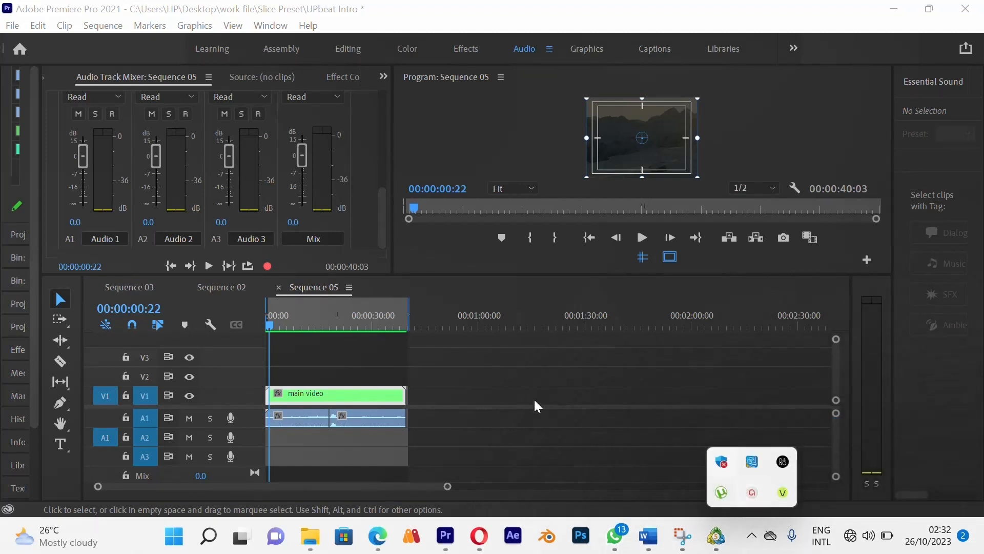
left_click(542, 411)
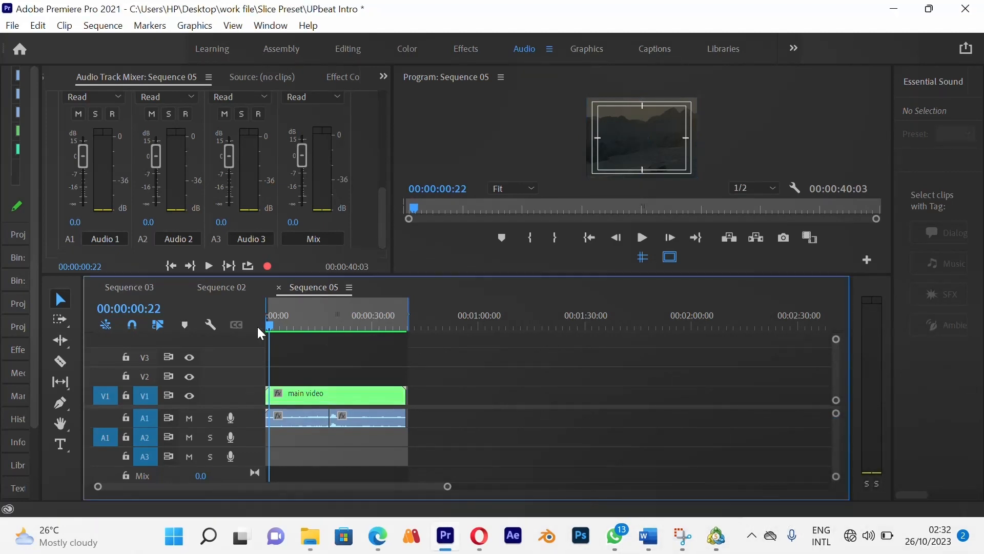
Play Sequence 05 from the start through about 36 seconds, and replay its first three seconds while watching the Audio 1 and Mix levels
left_click_drag(269, 327, 261, 330)
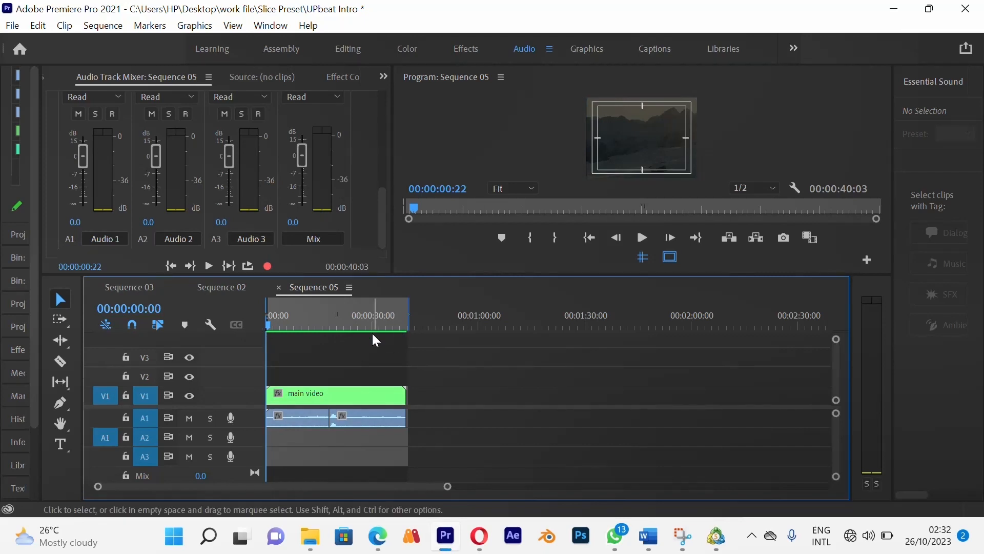
key("space")
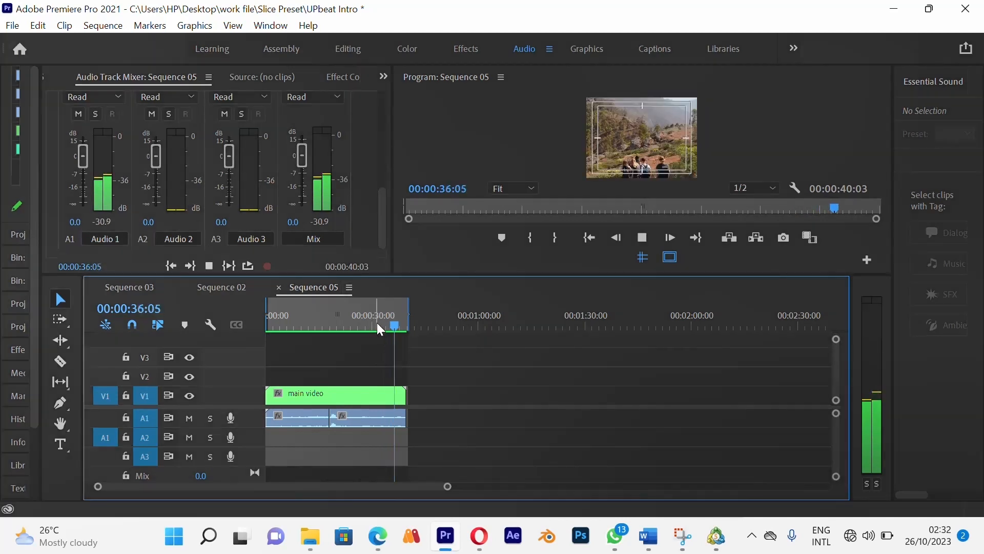
left_click_drag(377, 322, 263, 330)
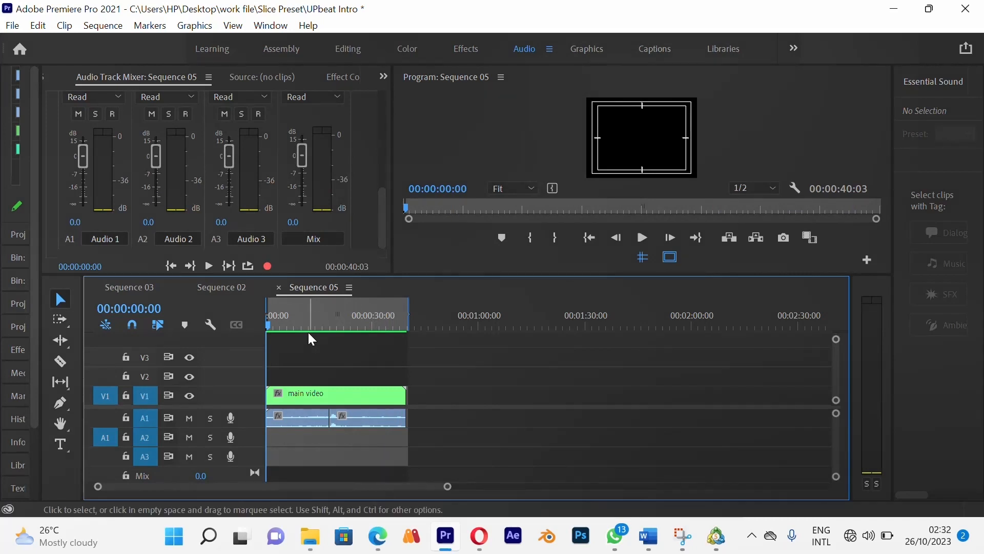
key("space")
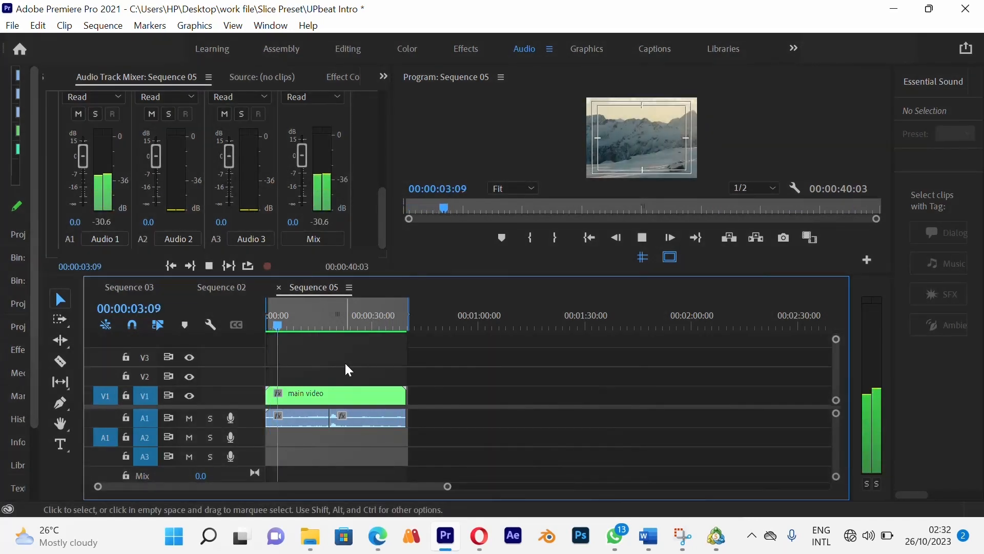
key("space")
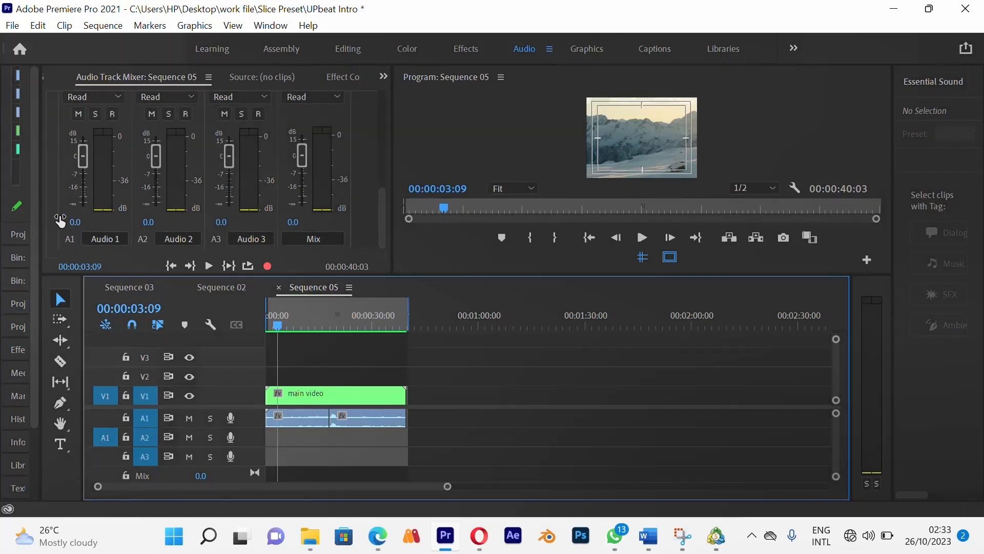
Open Sequence 04 from the UPbeat Intro project, copy its music clip on A2, and return to Sequence 05
left_click(238, 288)
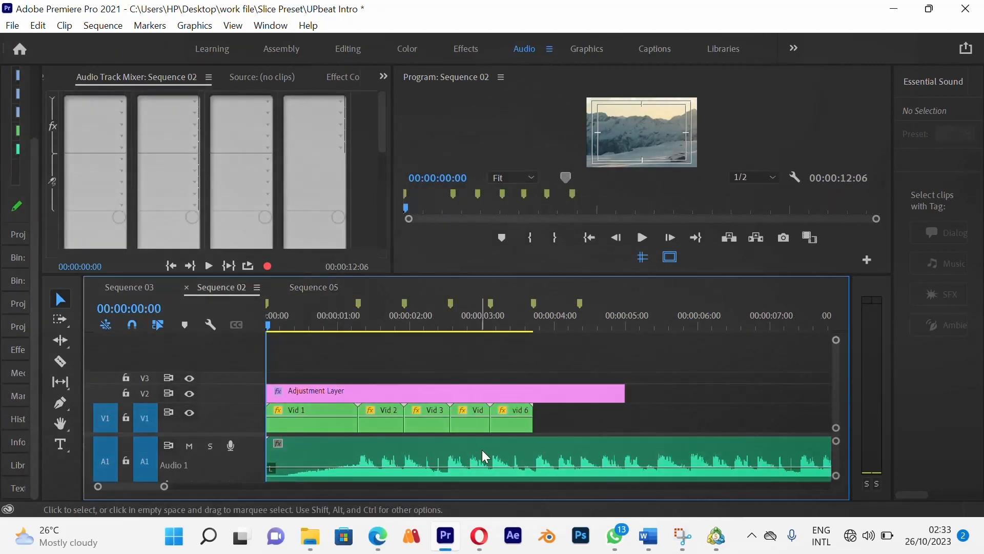
left_click(307, 290)
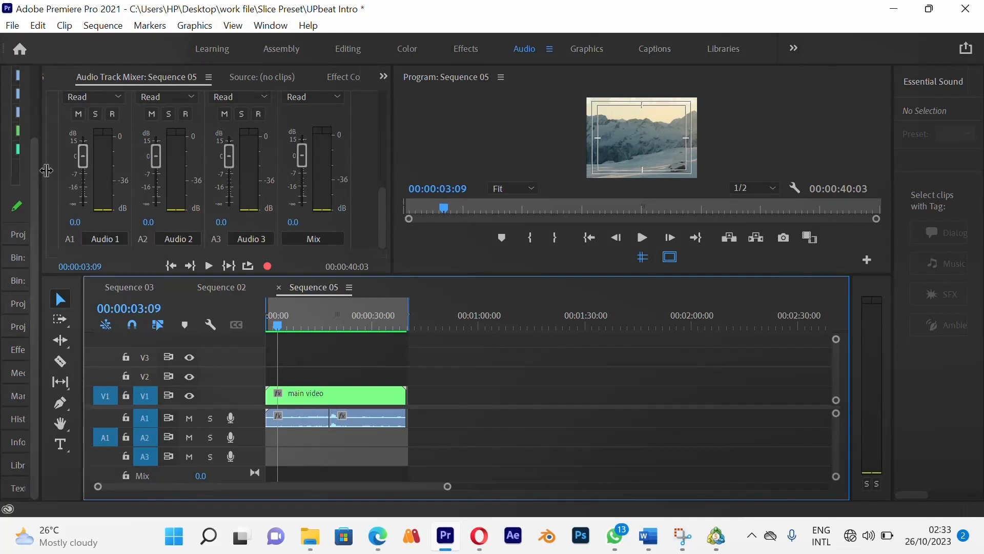
left_click_drag(47, 170, 174, 221)
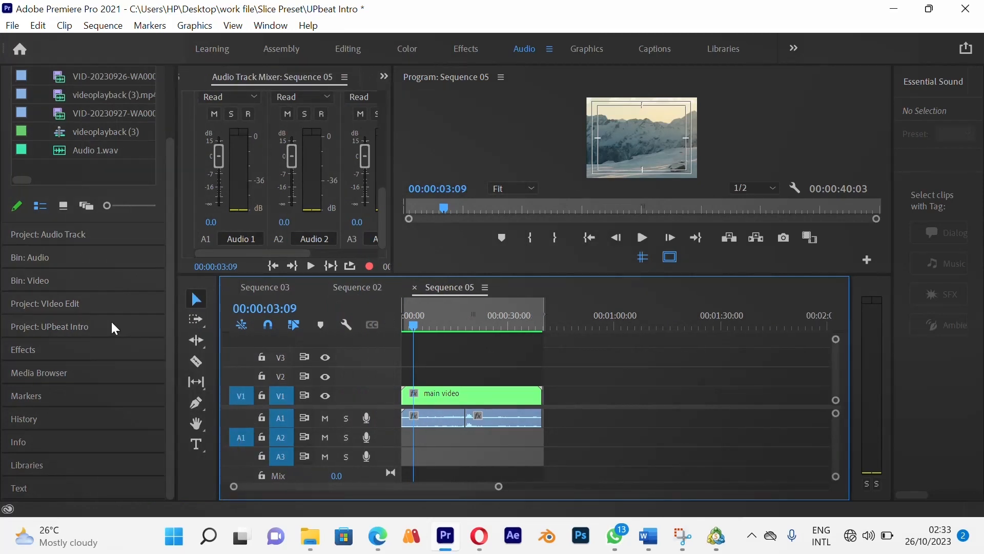
left_click(94, 330)
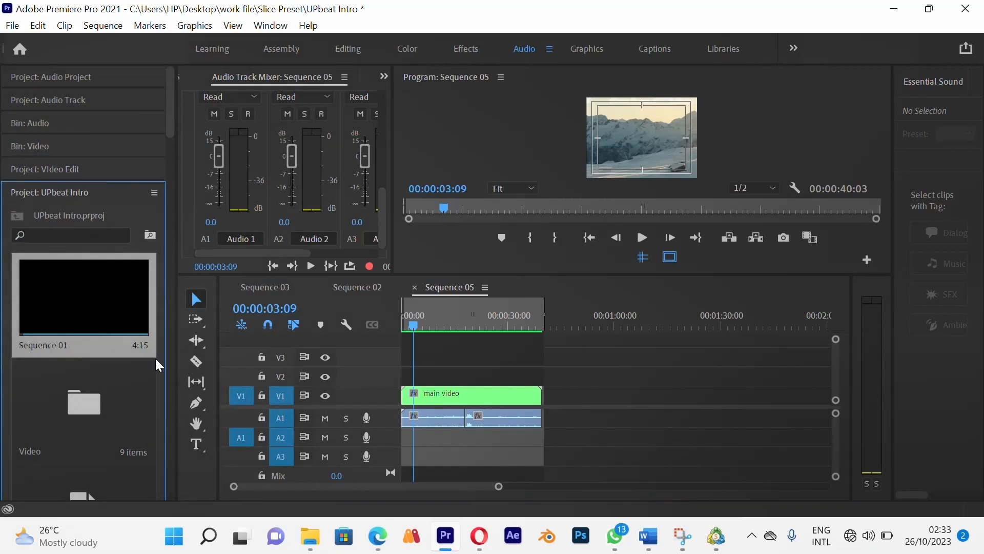
left_click_drag(172, 128, 170, 392)
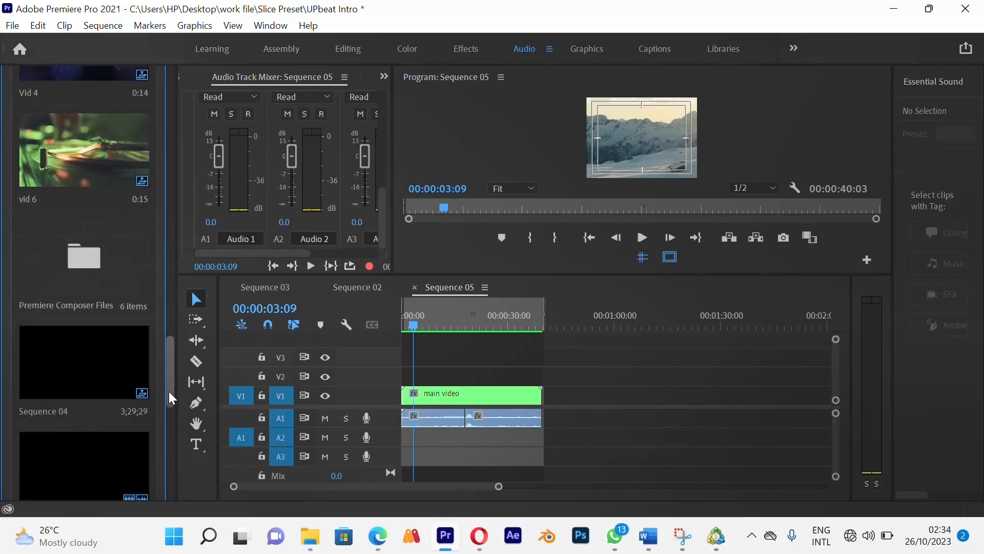
double_click(106, 382)
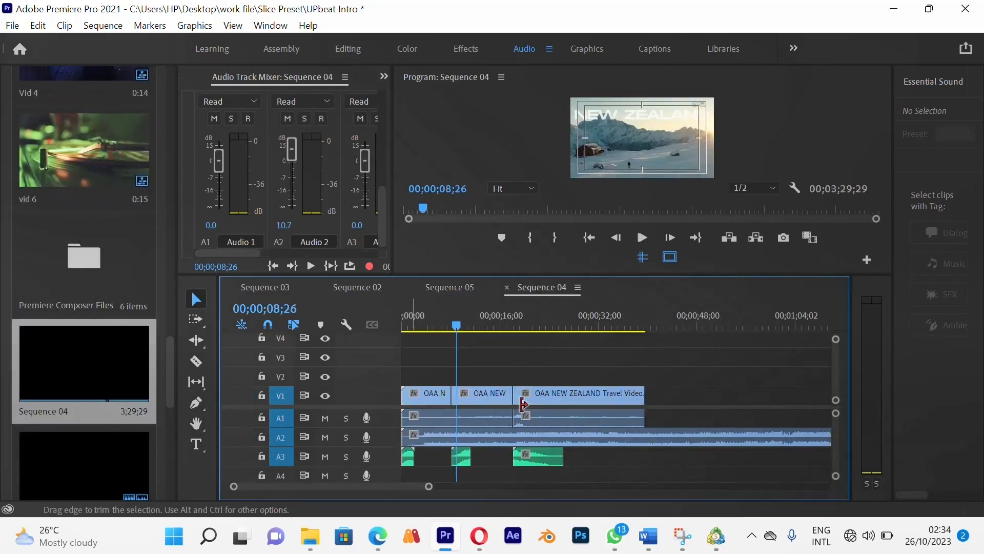
left_click(557, 443)
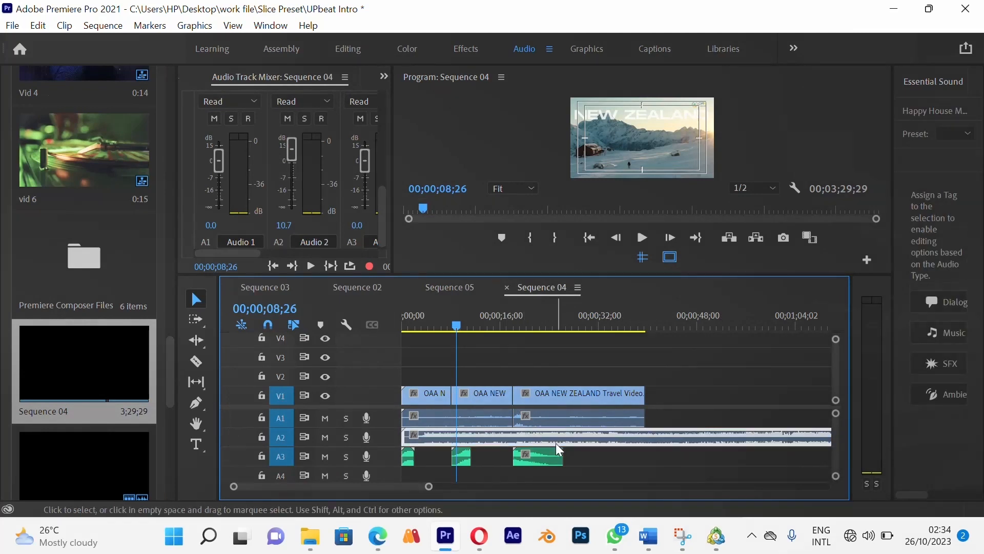
left_click(450, 288)
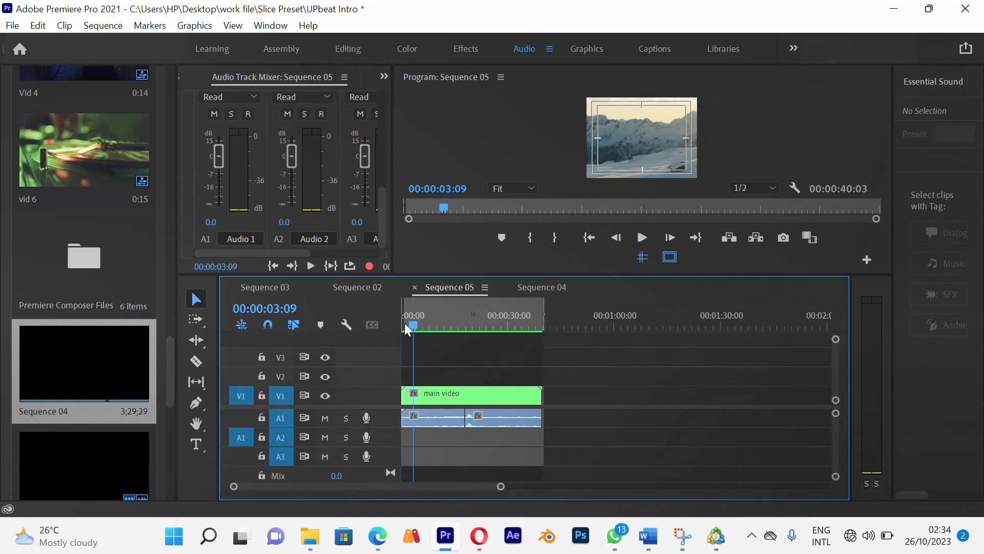
Try pasting the copied music clip at the start of Sequence 05 and undo the paste over the A1 audio
left_click_drag(422, 329, 383, 326)
key("ctrl+v")
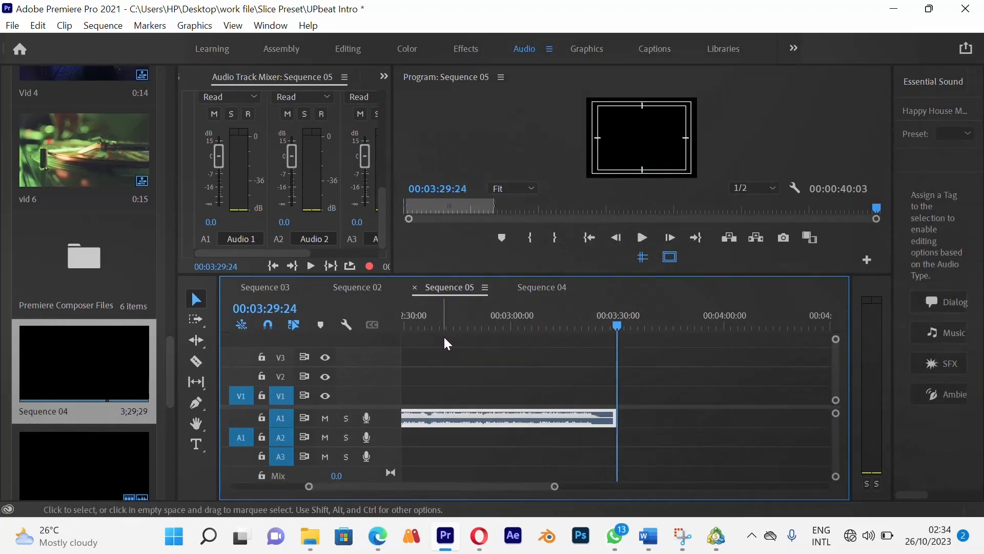
left_click_drag(402, 488, 293, 487)
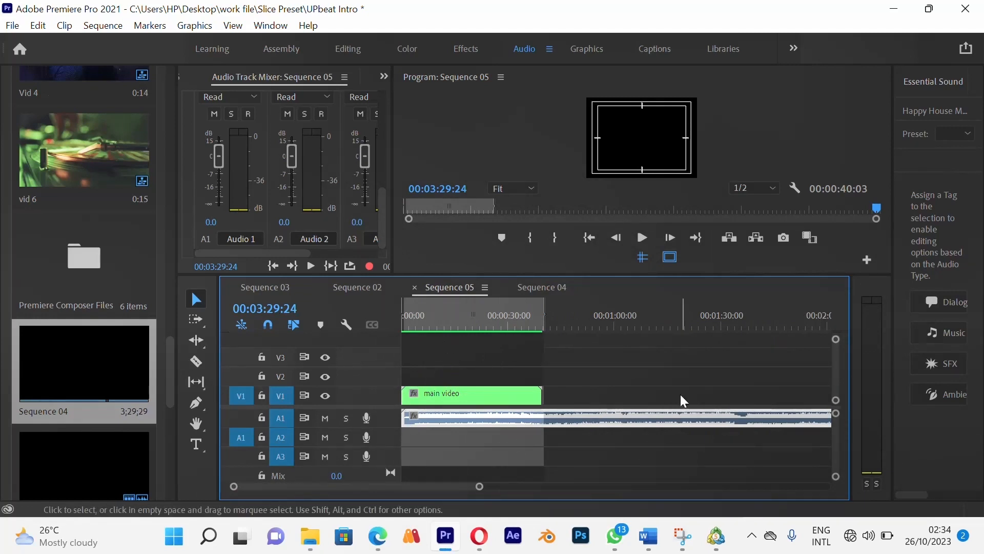
left_click(715, 395)
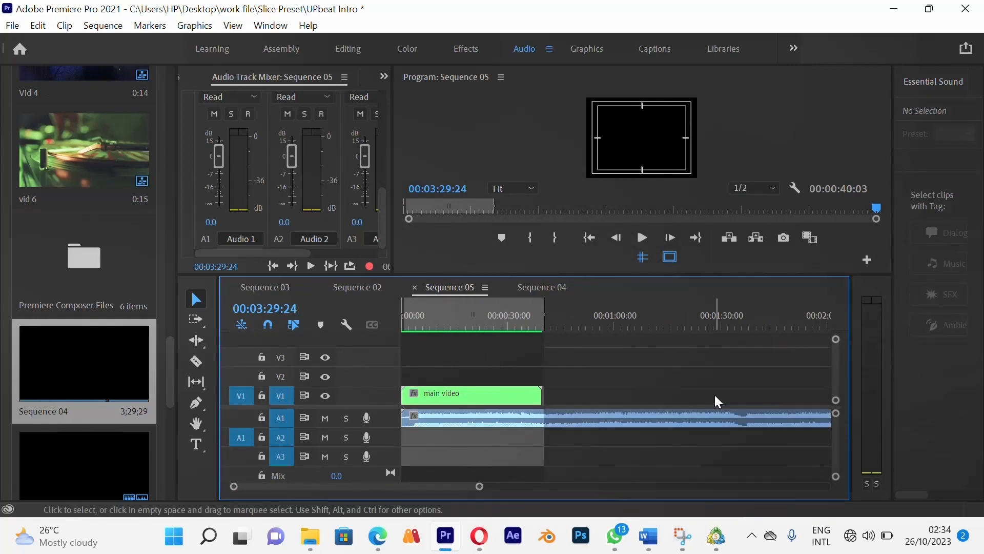
key("ctrl+z")
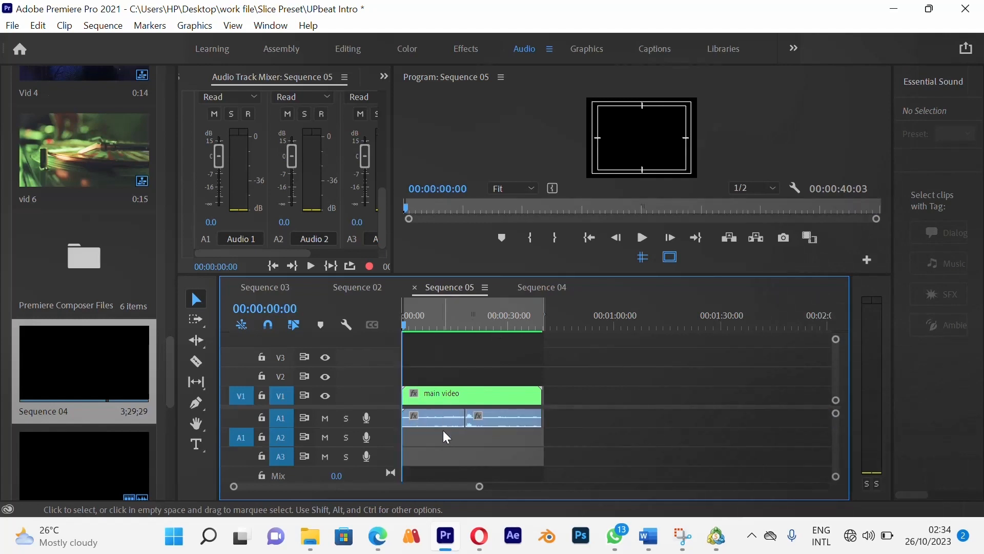
Paste the copied music clip past the end of the main video and move it to the start of track A2
left_click(555, 315)
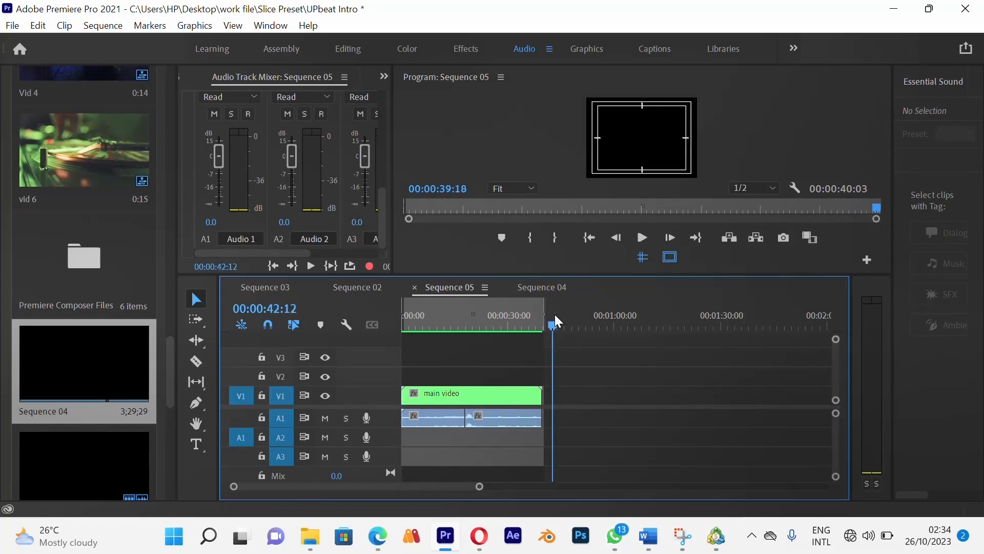
key("ctrl+v")
left_click_drag(496, 491, 334, 478)
left_click_drag(596, 435, 449, 444)
left_click(439, 361)
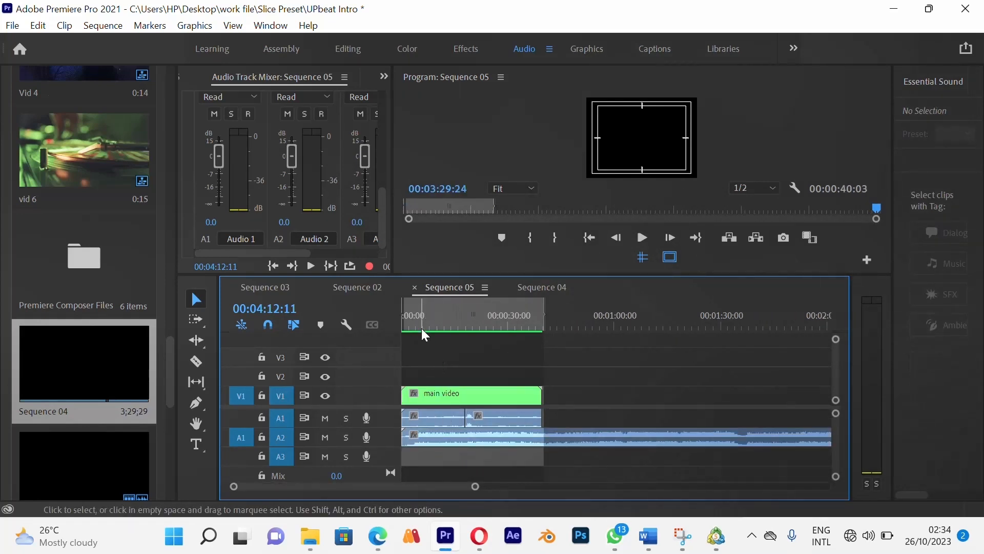
Widen the Audio Track Mixer and play Sequence 05 from the start twice to compare the Audio 1 and Audio 2 levels
left_click_drag(421, 328, 401, 316)
key("space")
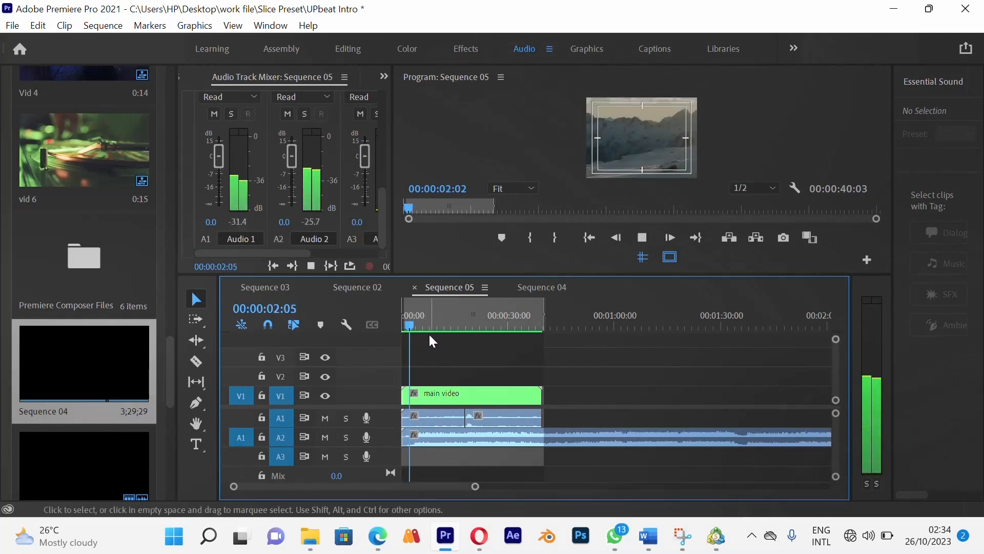
key("space")
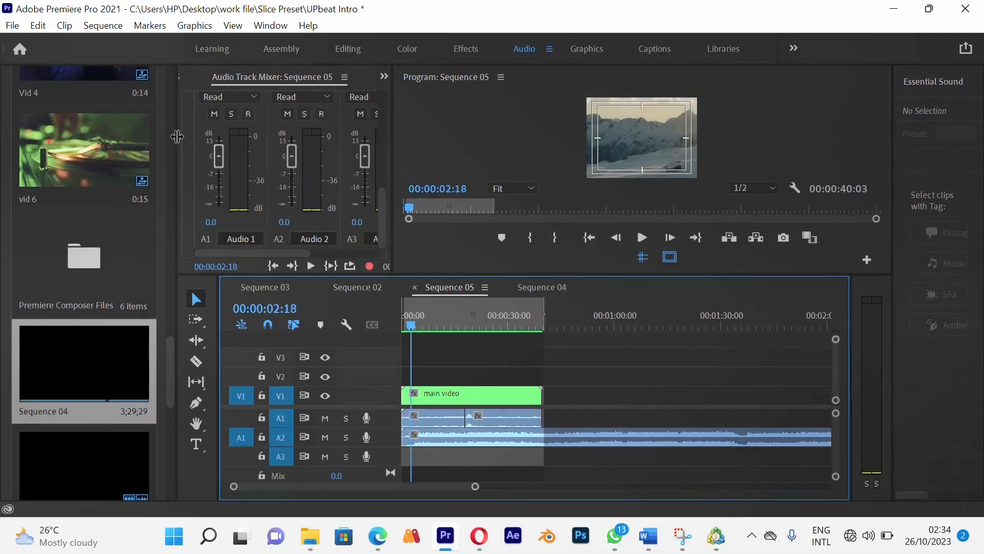
left_click_drag(174, 141, 77, 139)
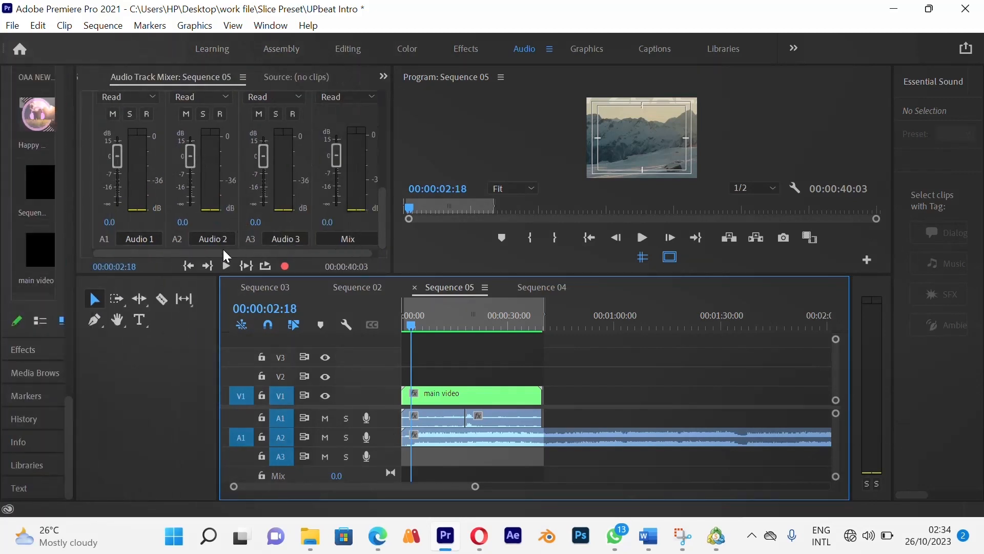
left_click(469, 437)
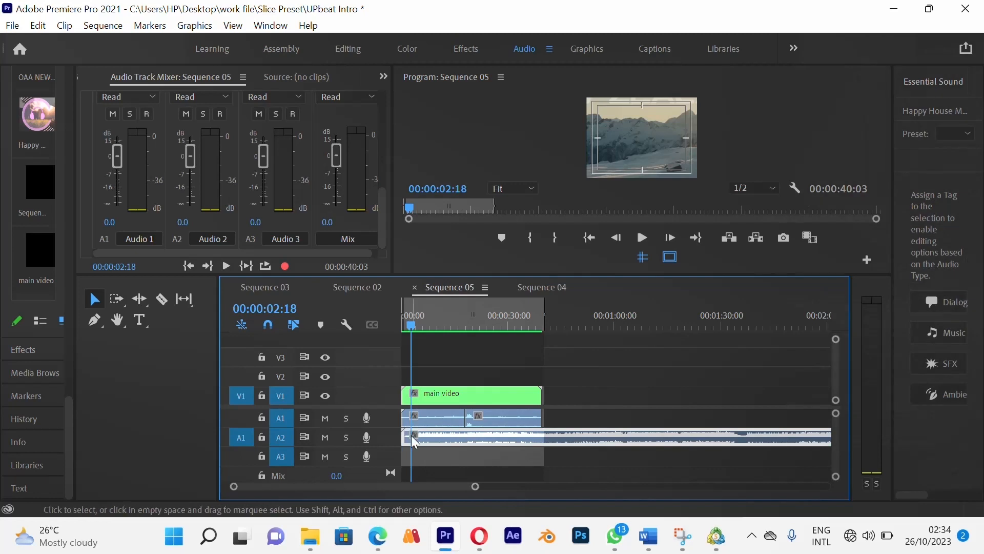
left_click_drag(410, 324, 395, 334)
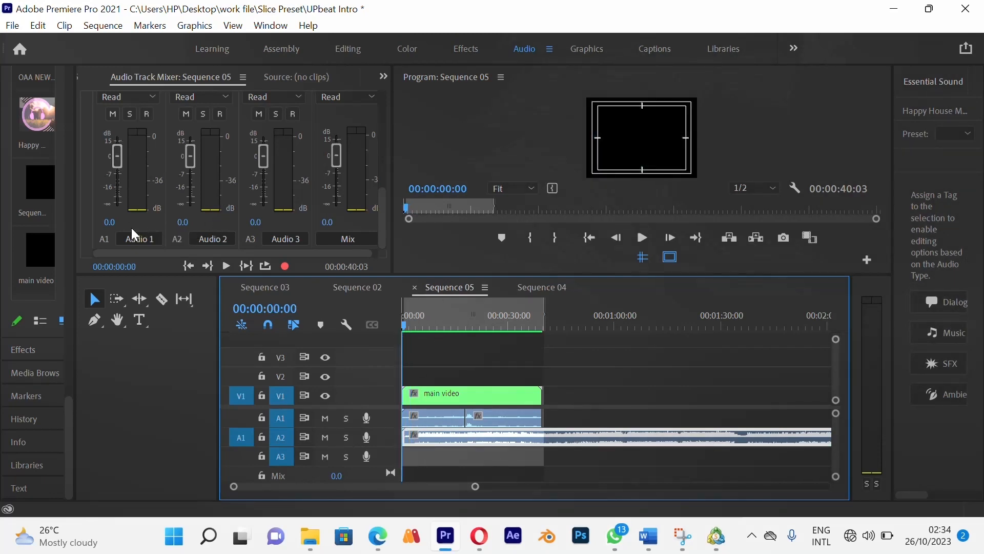
key("space")
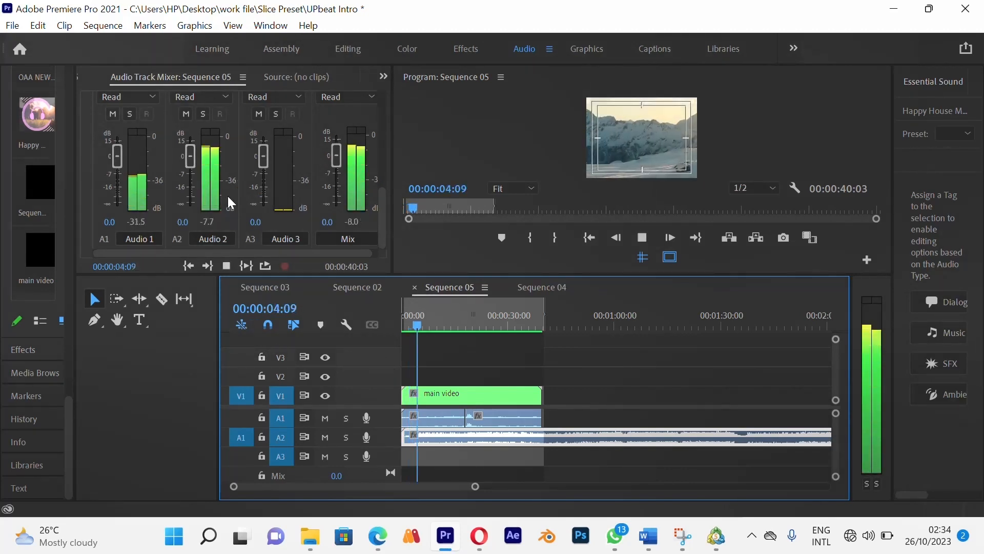
key("space")
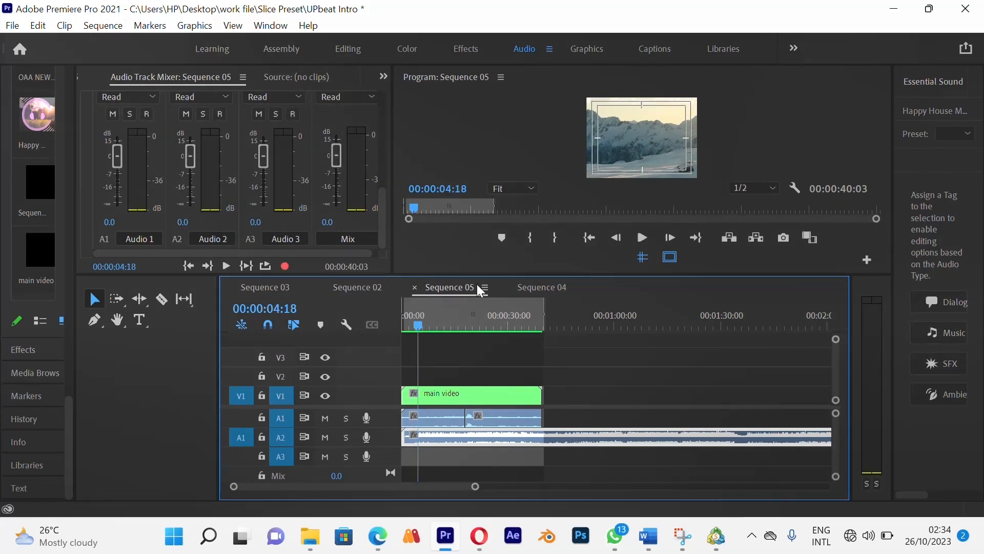
Select the three sound-effect clips on A3 in Sequence 04 and return to Sequence 05
left_click(538, 288)
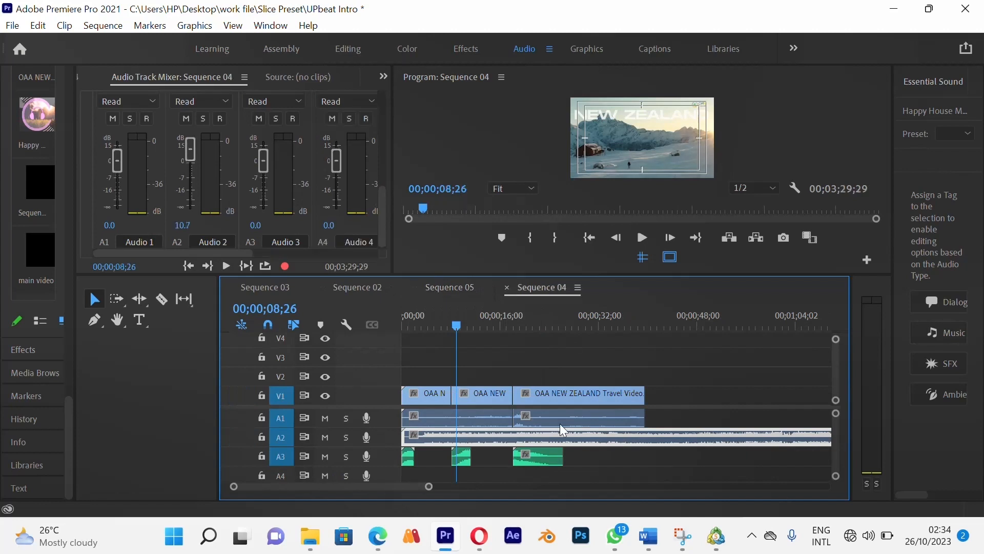
left_click_drag(608, 459, 397, 462)
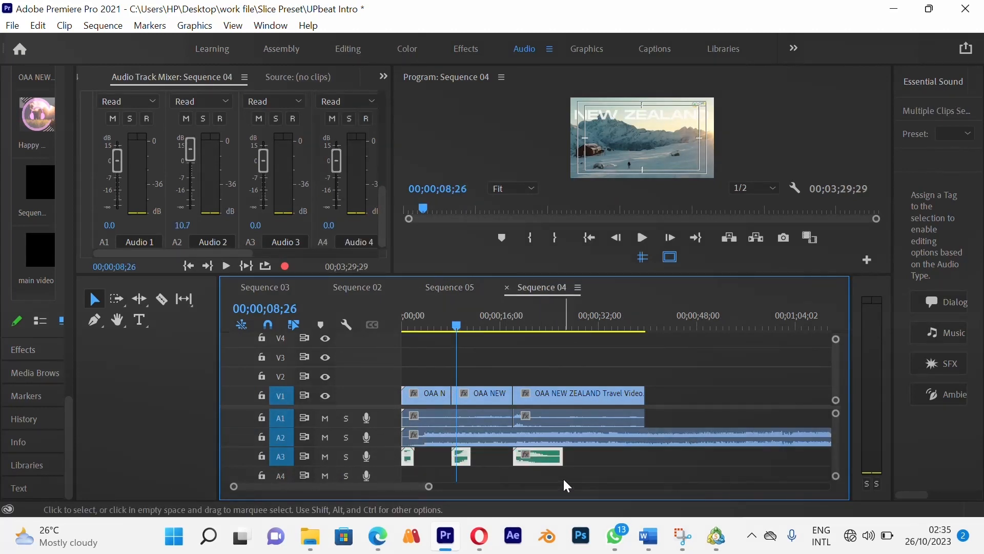
key("Delete")
left_click(458, 287)
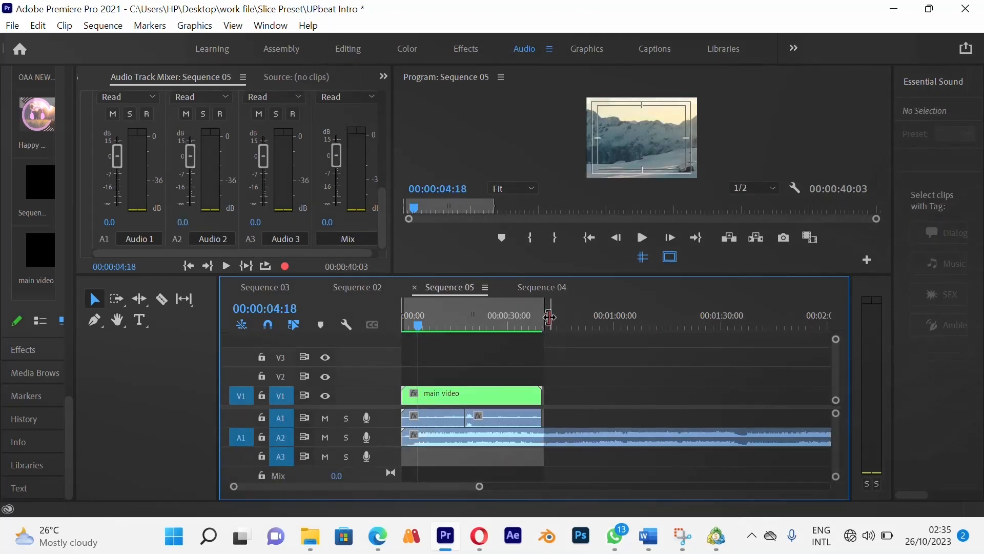
Cut the A2 music clip at 00:00:41:21 with the Razor tool and delete the part after the cut
left_click(552, 318)
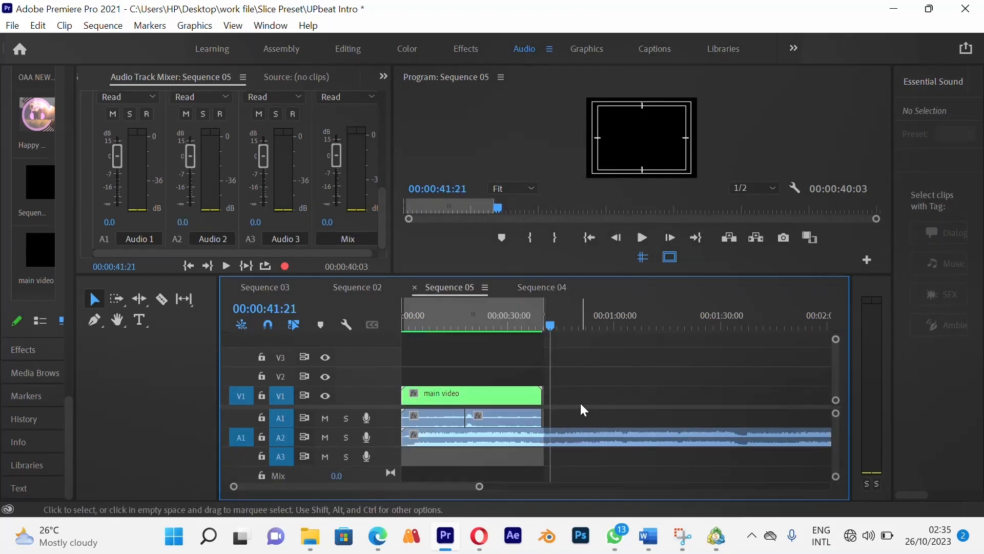
key("c")
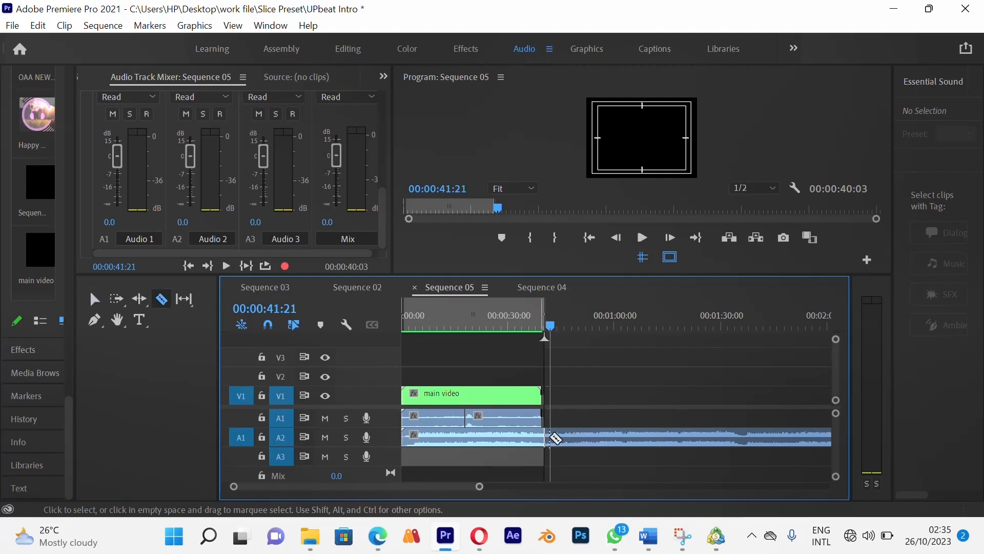
left_click(557, 439)
key("v")
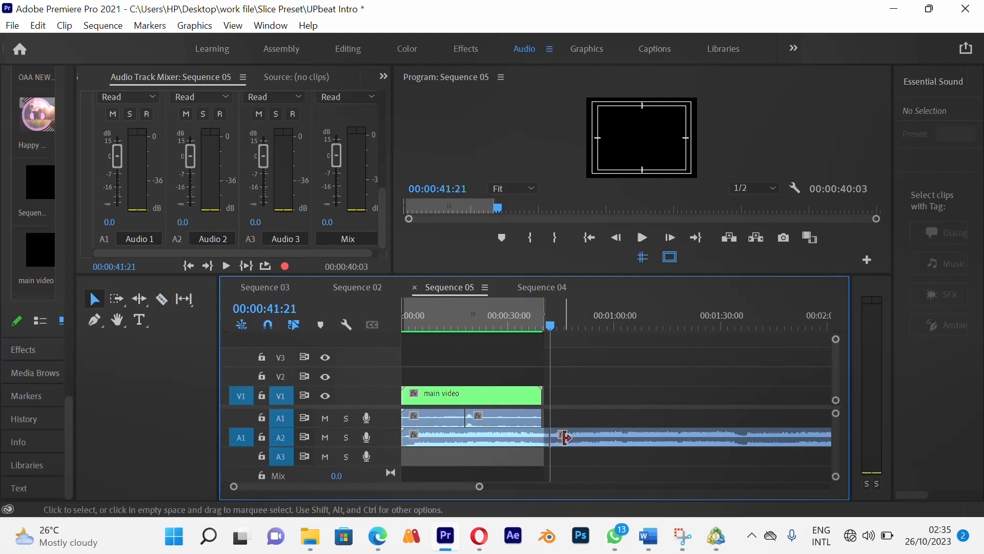
left_click(565, 439)
key("Delete")
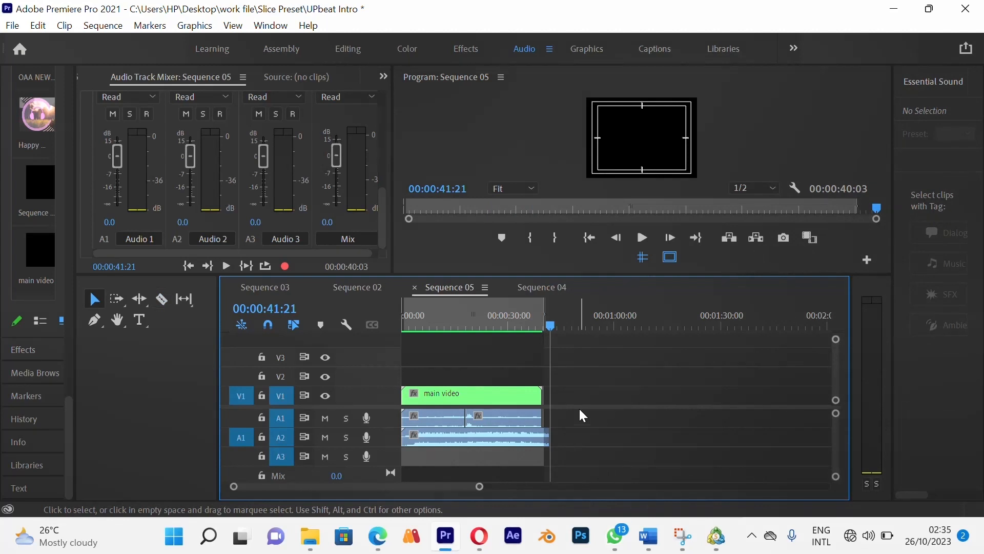
Paste the three copied sound-effect clips past the end of the music and move them to the start of track A3
key("ctrl+v")
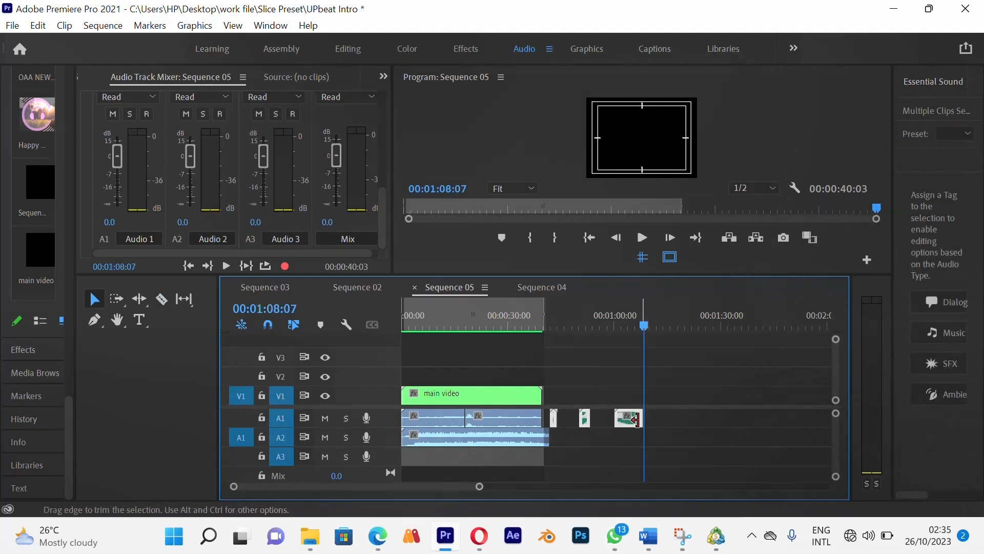
left_click_drag(636, 419, 473, 464)
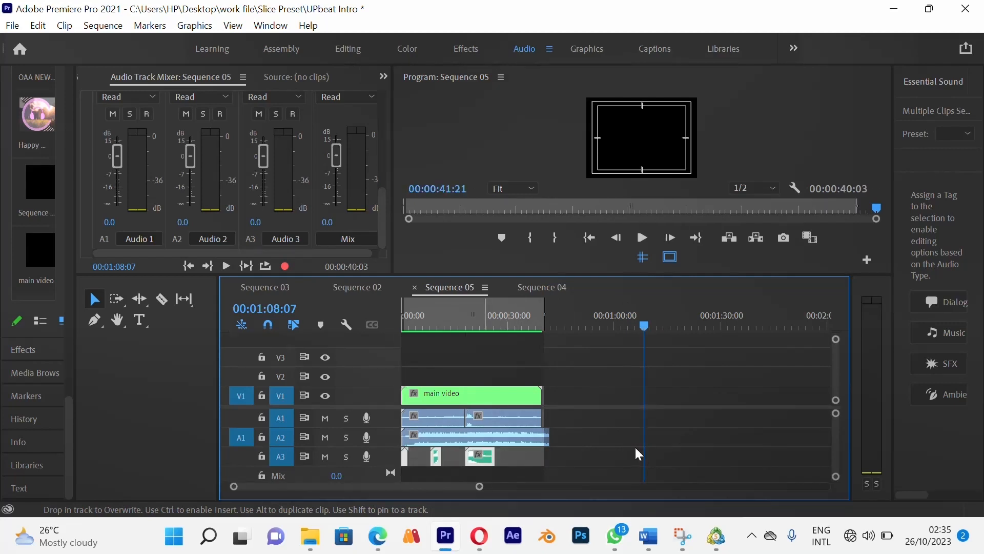
left_click(638, 454)
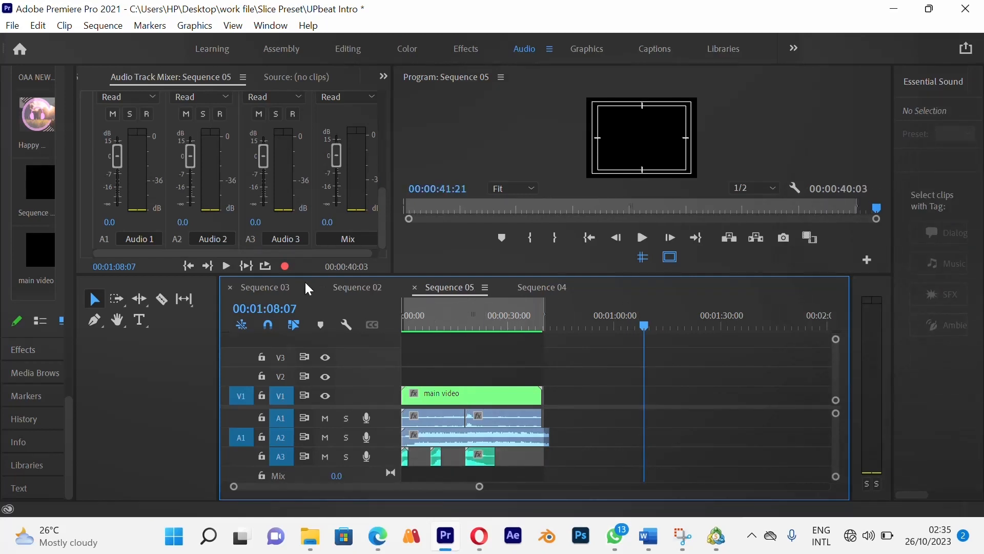
Look briefly at Sequence 02, return to Sequence 05 and play it from the start twice to check the Audio 3 level
left_click(358, 287)
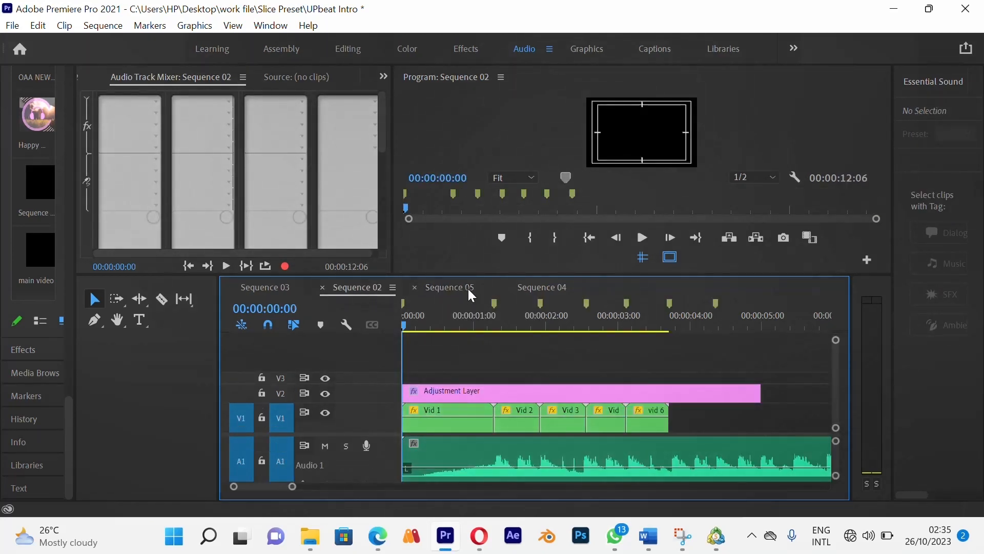
left_click(467, 287)
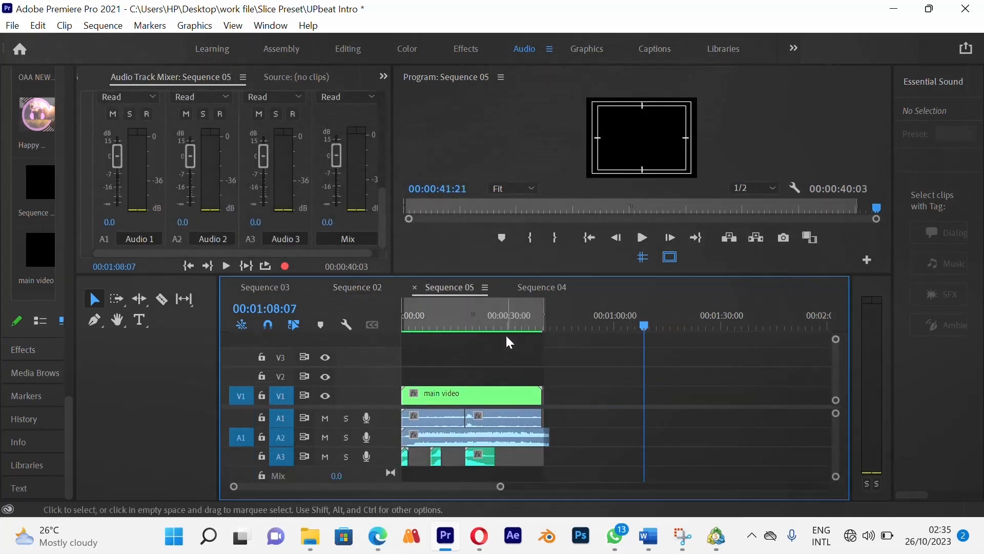
left_click_drag(438, 322, 403, 328)
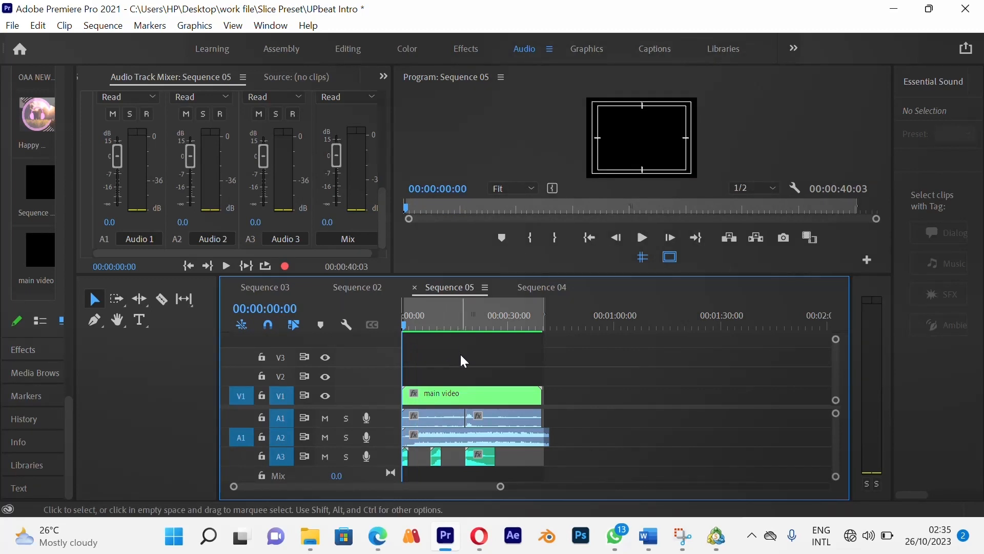
key("space")
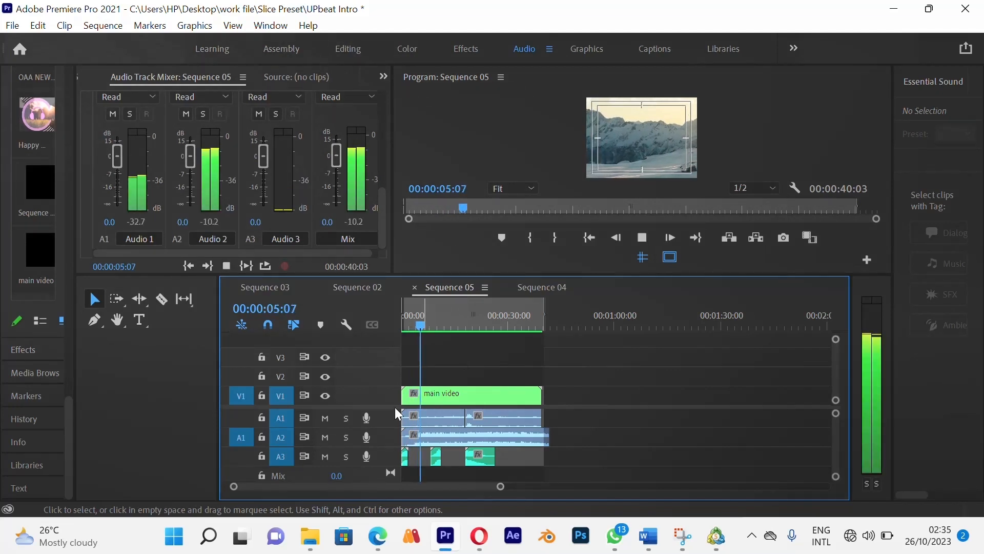
key("space")
left_click_drag(423, 328, 391, 328)
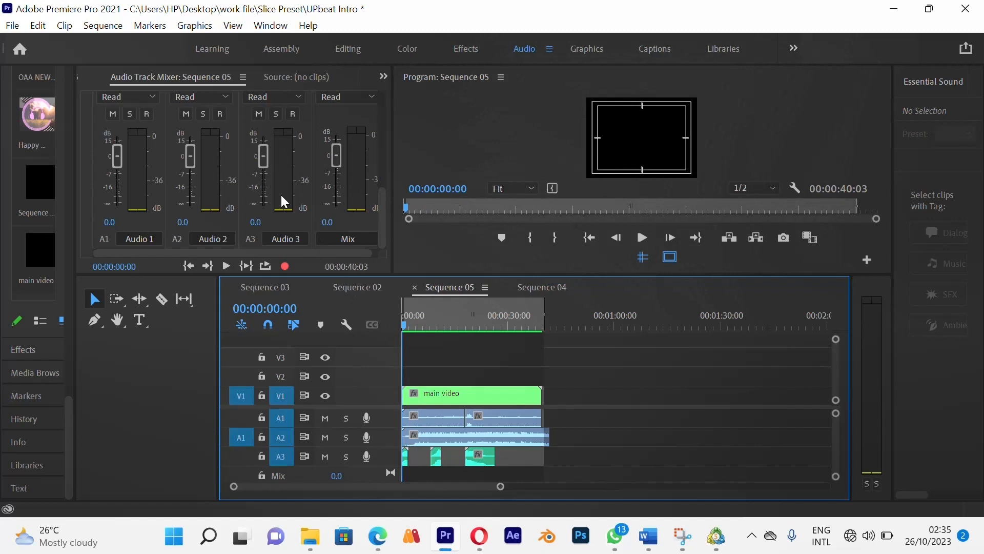
key("space")
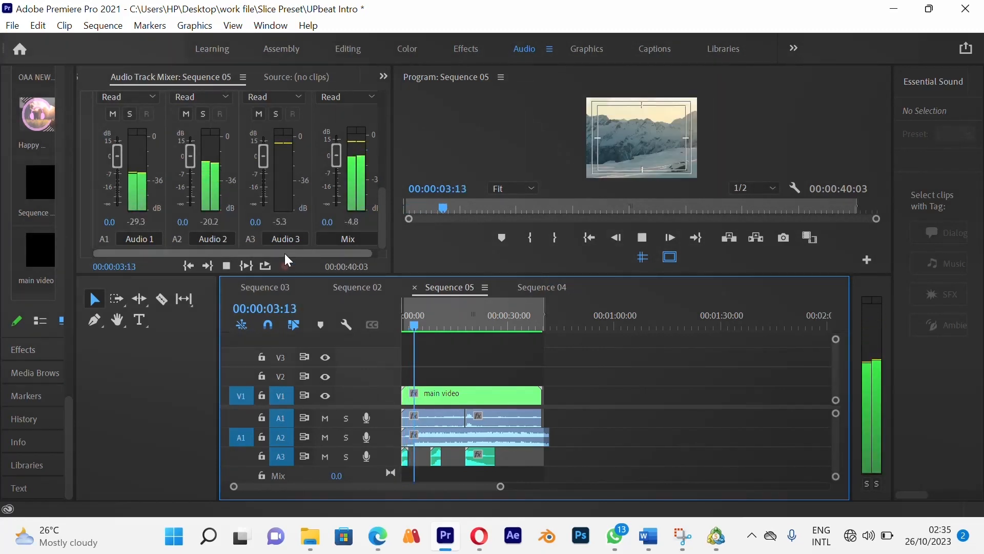
key("space")
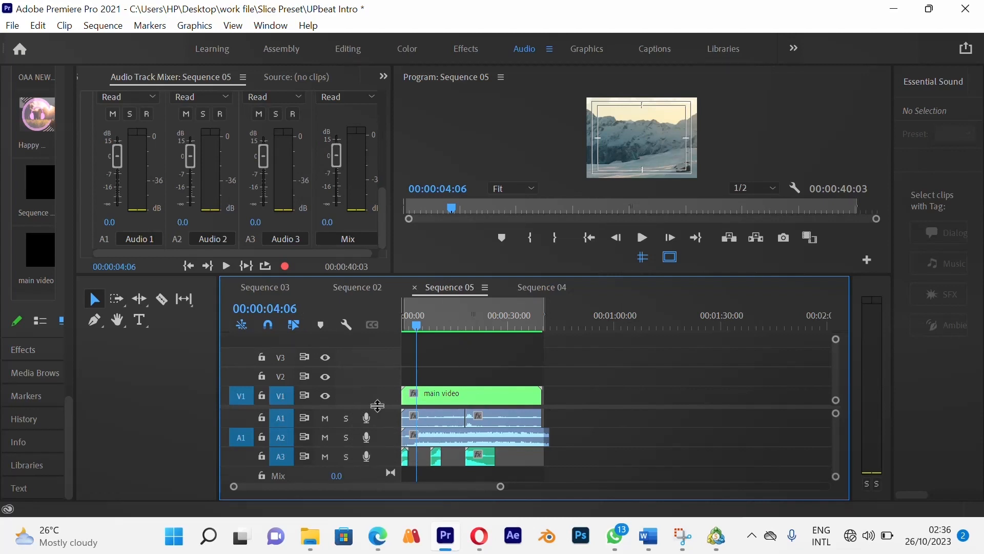
Add a single audio track below A3 in Sequence 05
right_click(384, 452)
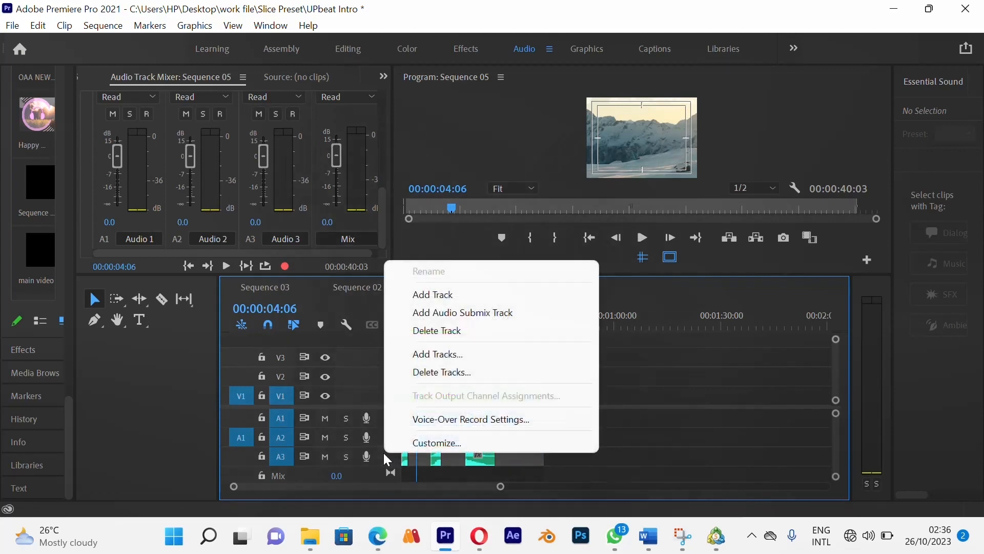
left_click(445, 295)
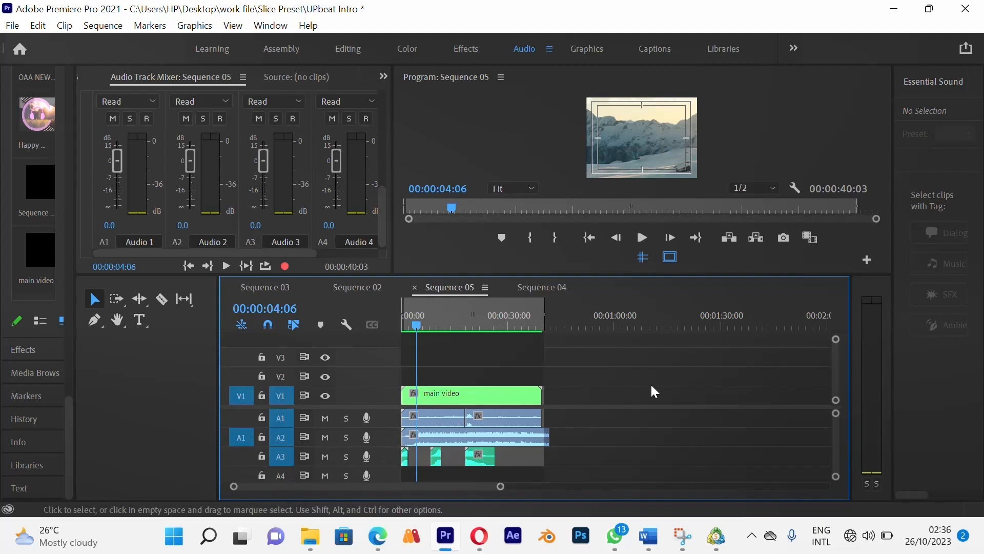
scroll(835, 430, "down", 2)
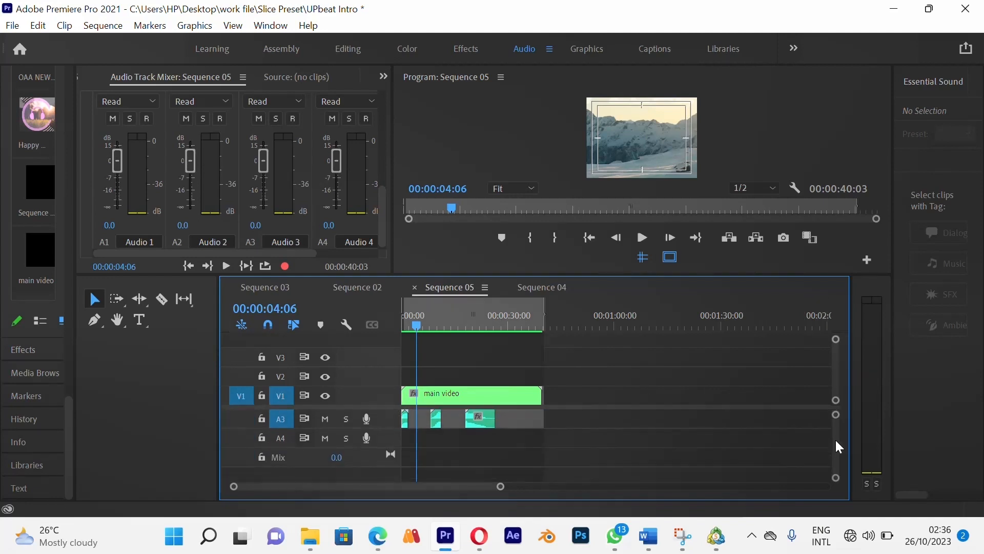
Add three video tracks after Video 3 and one standard audio track after Audio 4
right_click(362, 460)
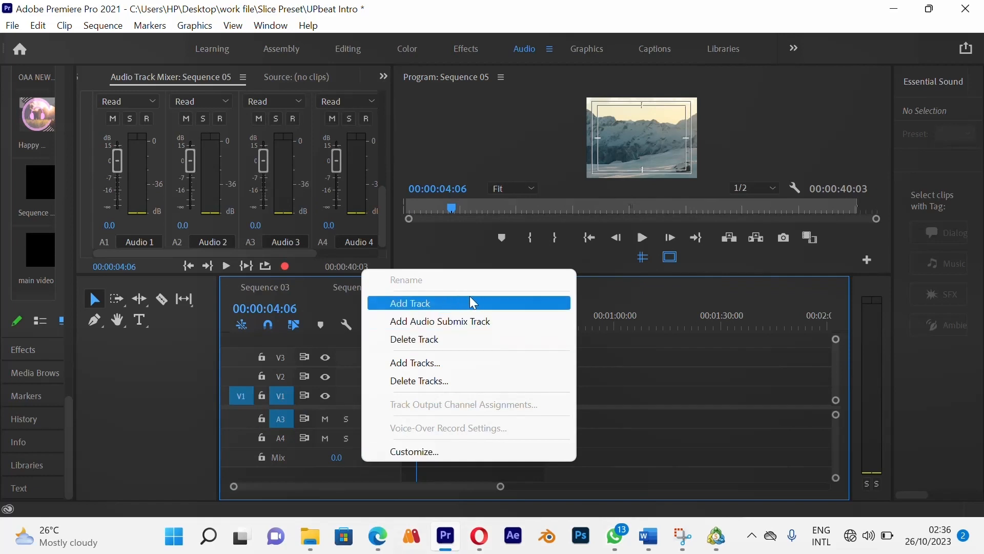
left_click(461, 362)
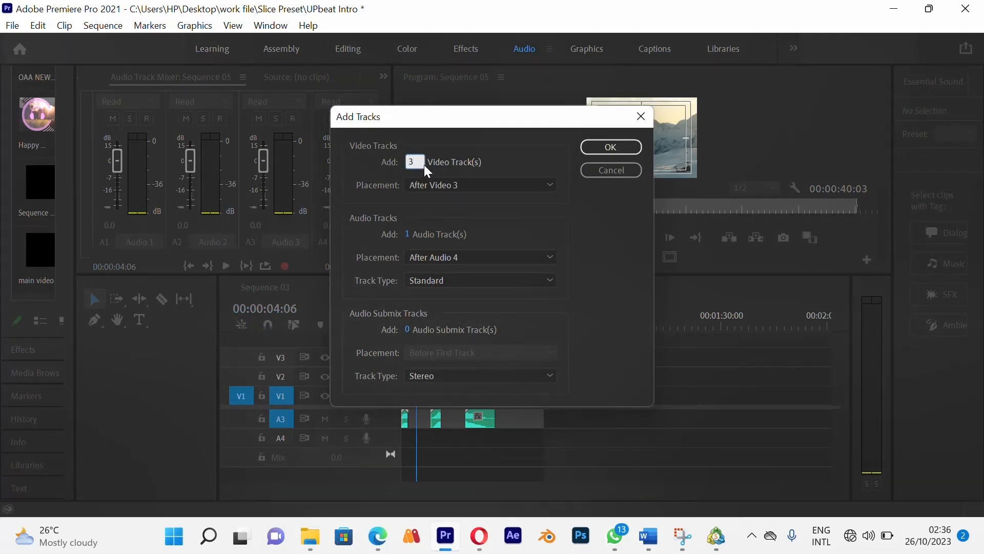
left_click(593, 147)
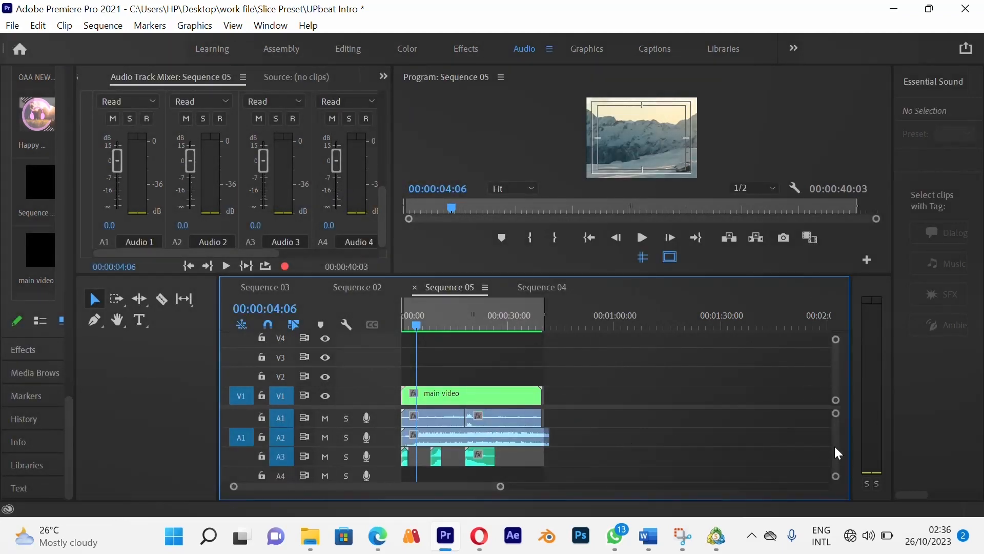
mouse_move(834, 444)
left_mouse_down()
mouse_move(837, 459)
mouse_move(834, 441)
mouse_move(831, 452)
left_mouse_up()
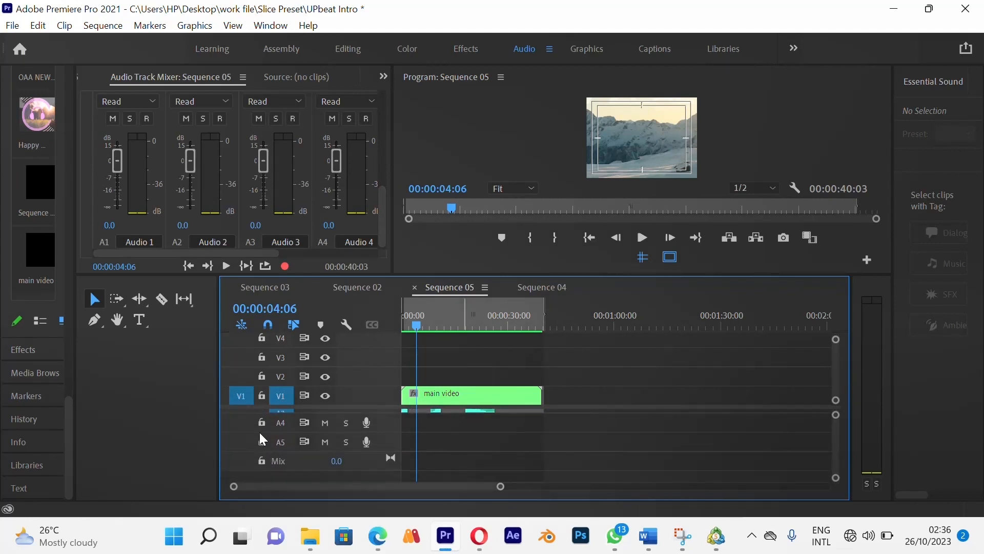
Add four video tracks after Video 6 and one standard audio track after Audio 5
right_click(375, 444)
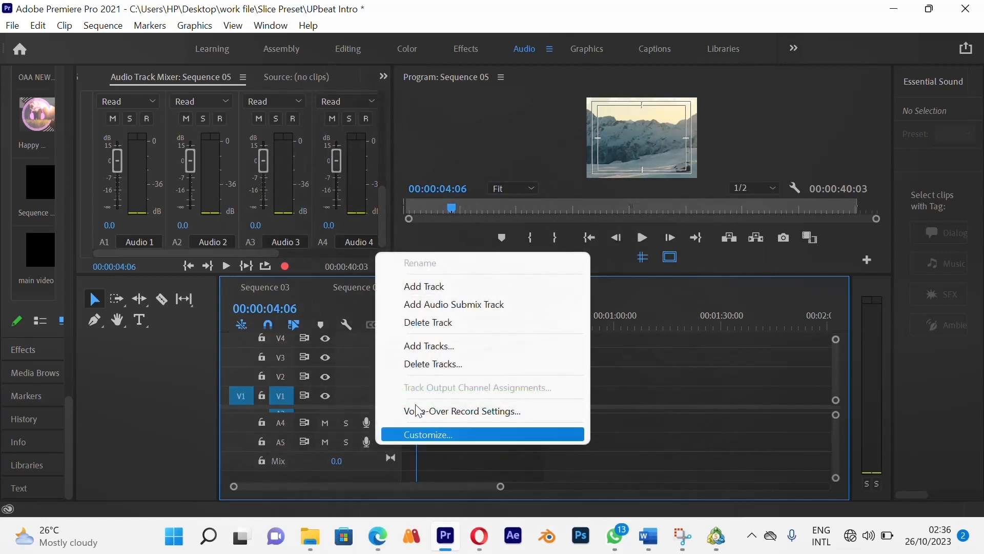
left_click(475, 346)
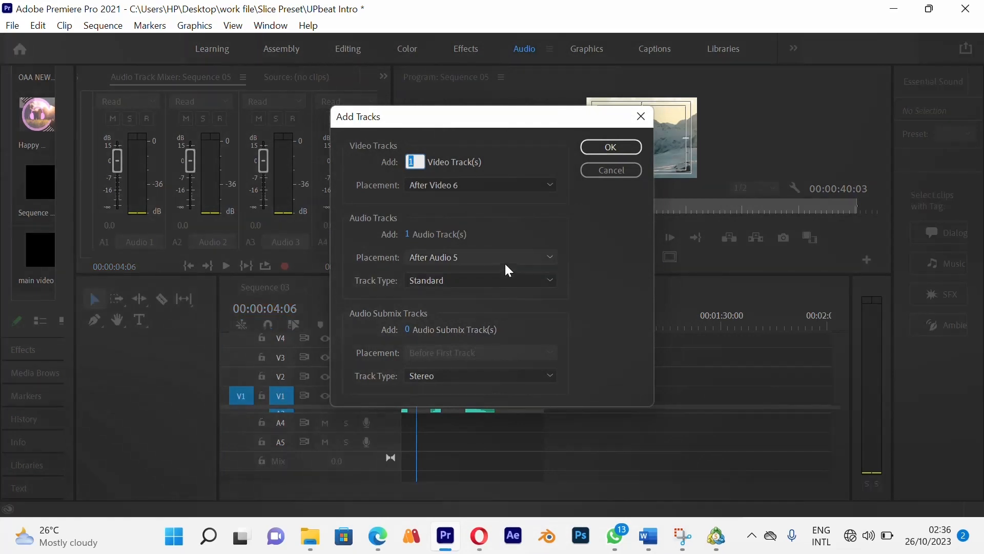
type("0")
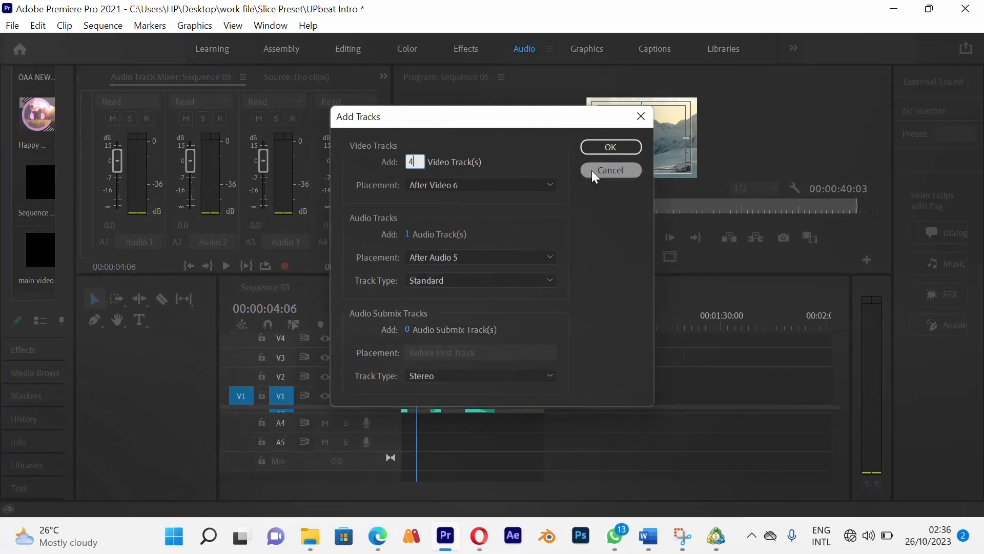
left_click(619, 147)
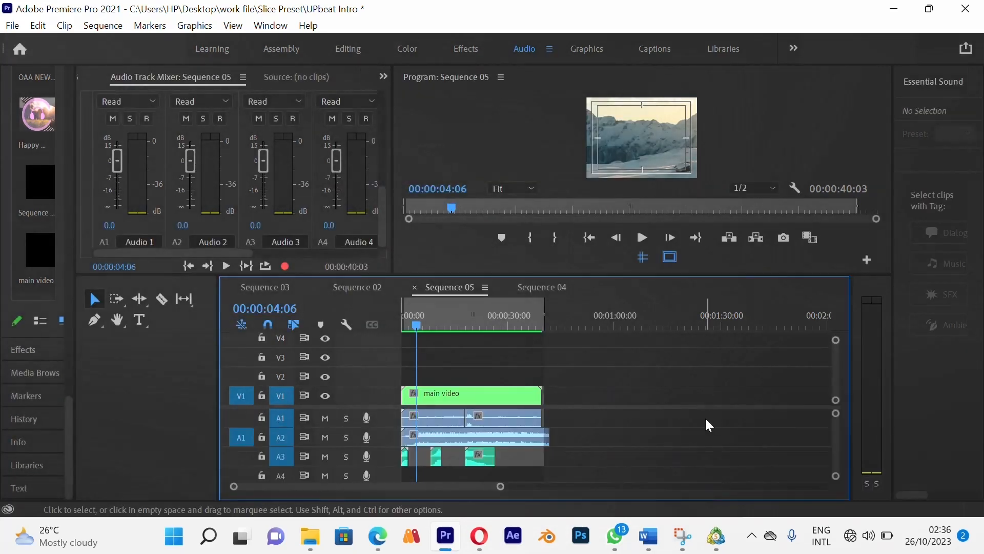
Examine the audio track list of Sequence 05, from A1 to the added tracks above the Mix track
scroll(837, 443, "down", 2)
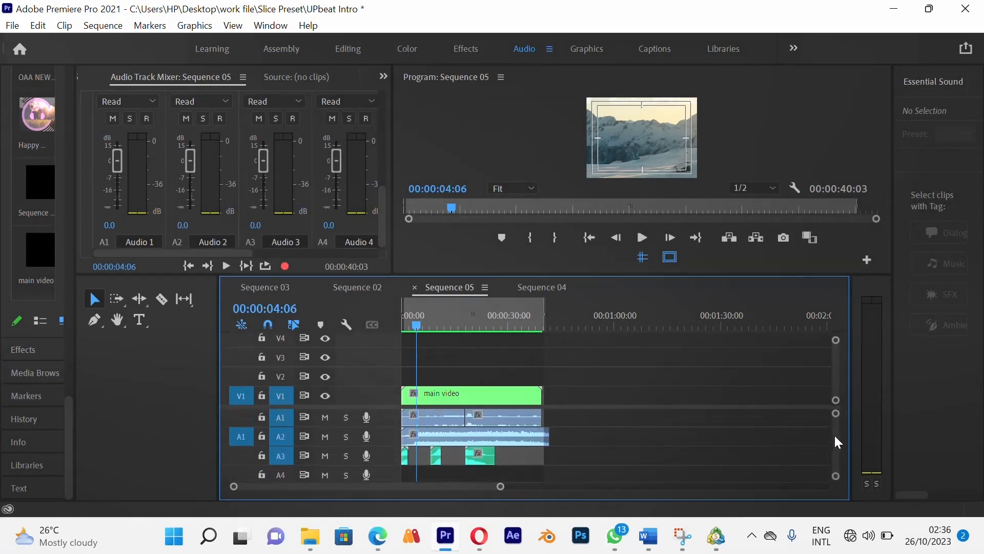
scroll(835, 438, "down", 3)
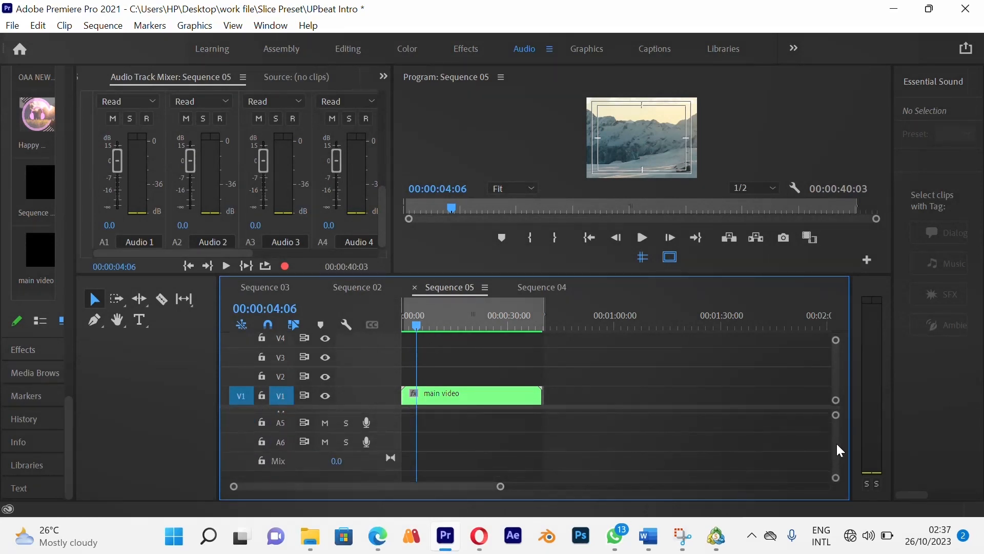
scroll(844, 445, "up", 3)
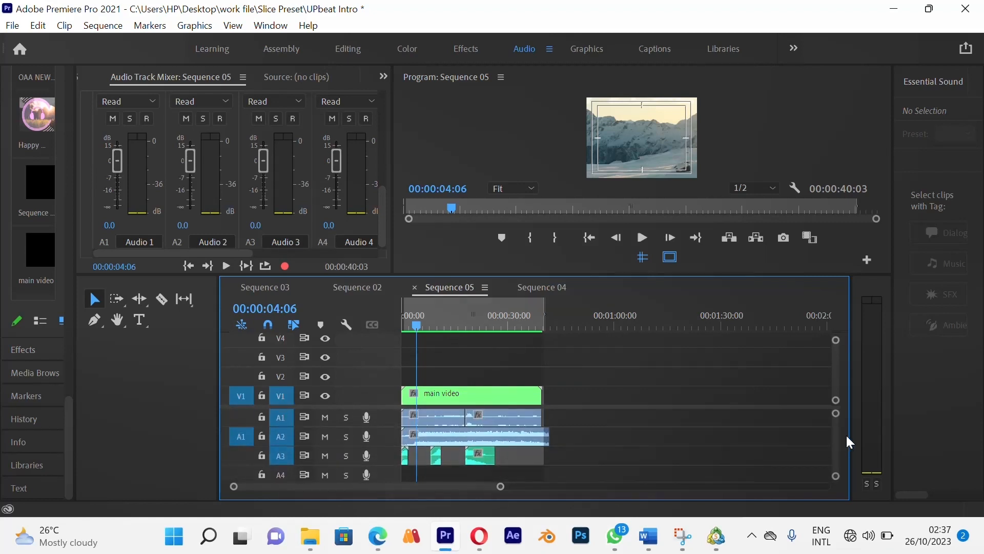
scroll(846, 434, "down", 3)
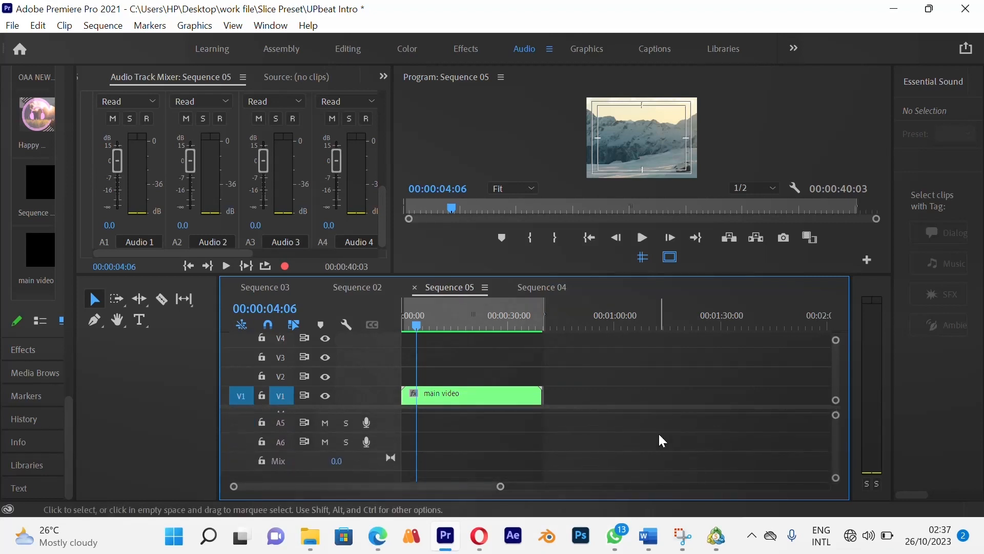
scroll(394, 445, "up", 3)
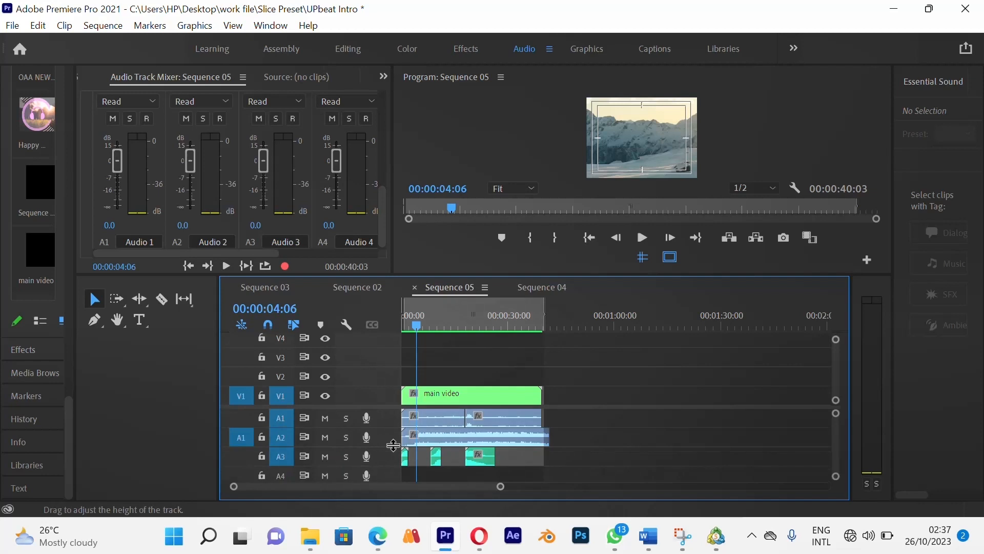
scroll(380, 437, "down", 1)
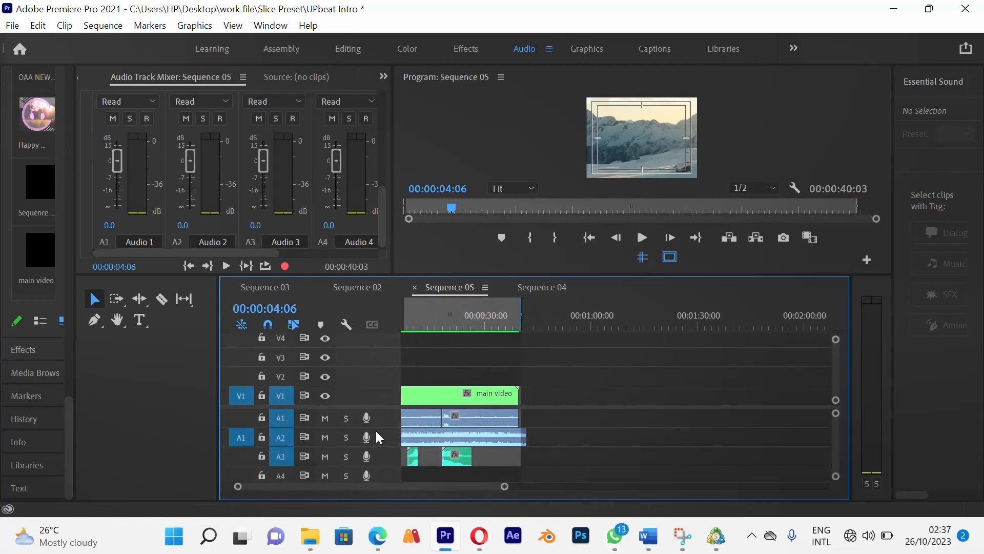
scroll(378, 437, "up", 1)
Undo all the added video and audio tracks, back to three audio tracks, and check the track list
scroll(835, 445, "down", 3)
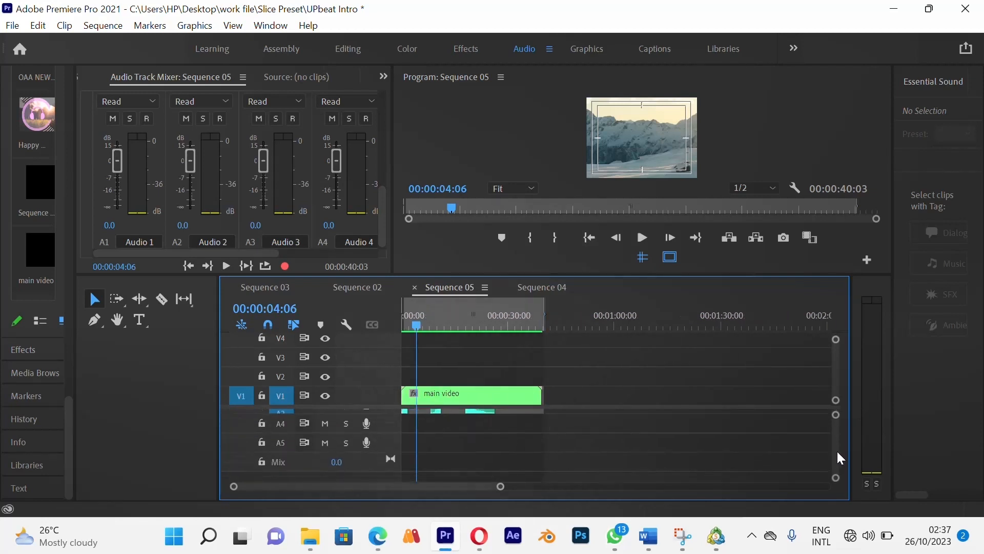
scroll(840, 447, "up", 3)
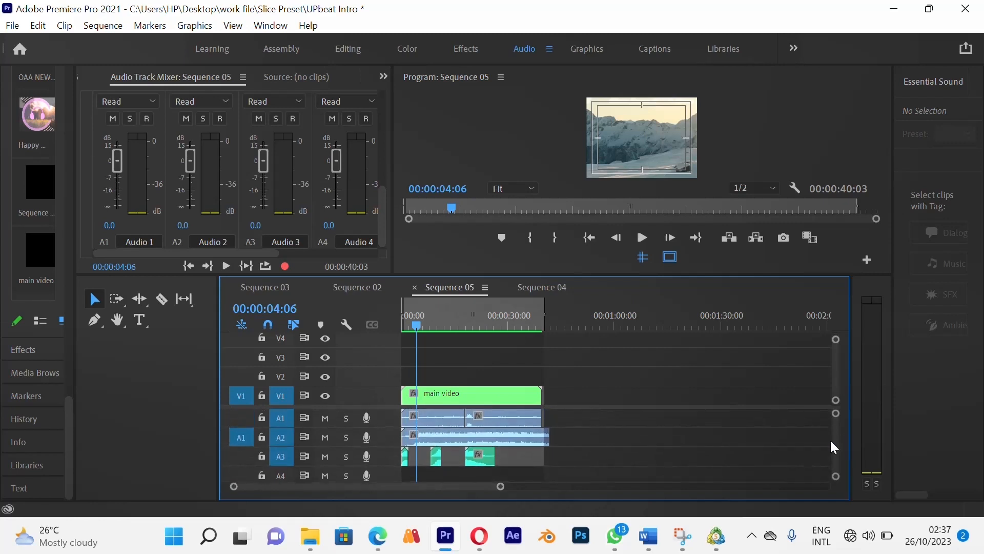
key("ctrl+z")
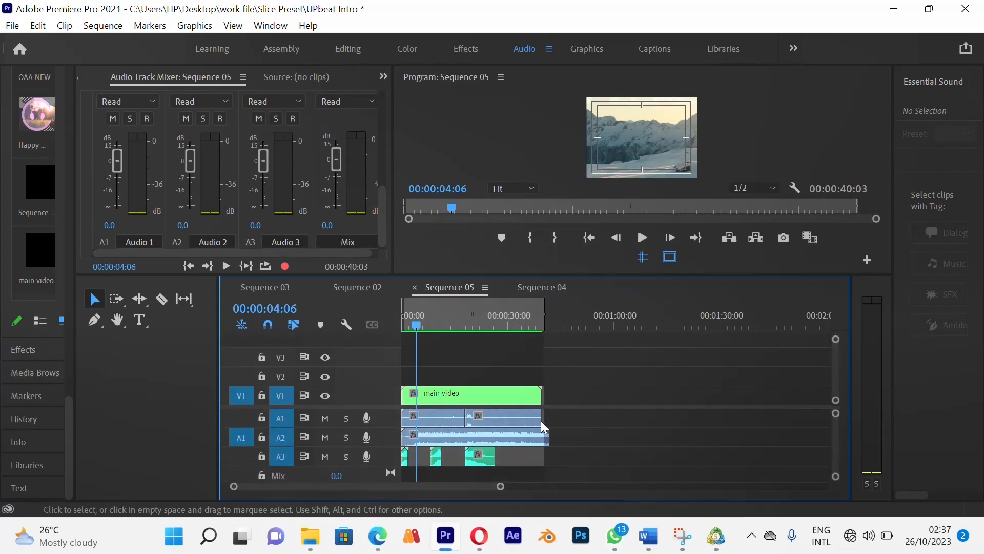
scroll(837, 433, "down", 1)
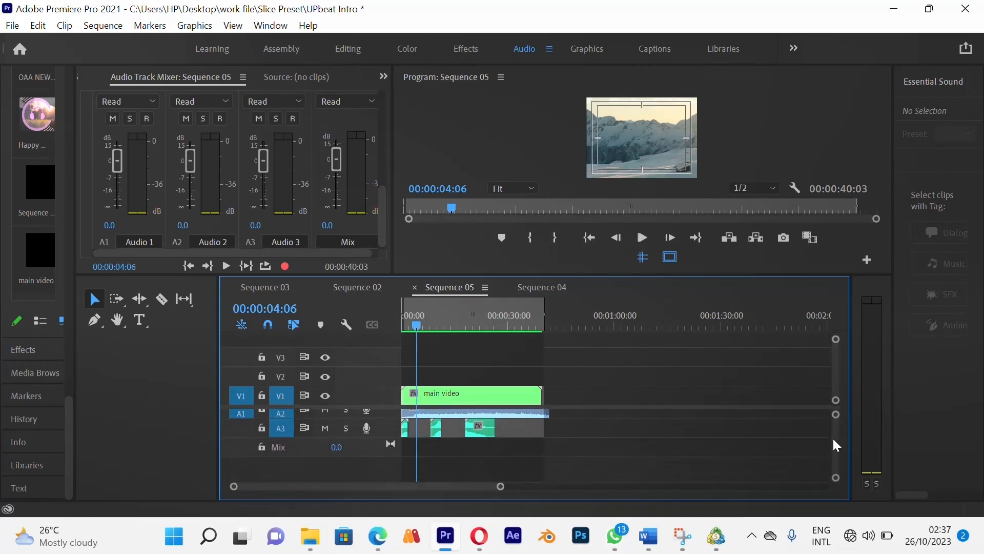
scroll(832, 421, "up", 1)
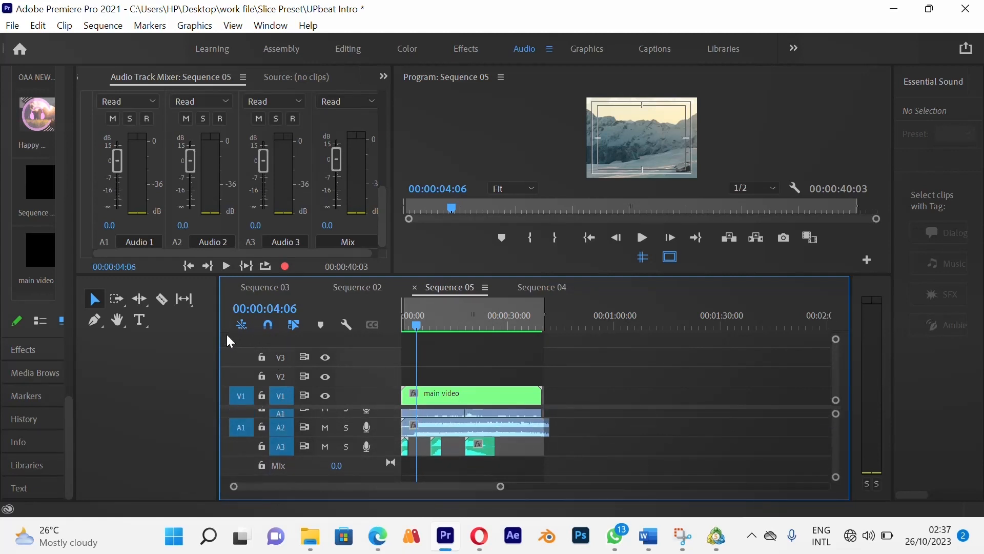
Widen the timeline, give its audio tracks more height, and enlarge the mixer and program monitor area above it
left_click_drag(217, 342, 118, 346)
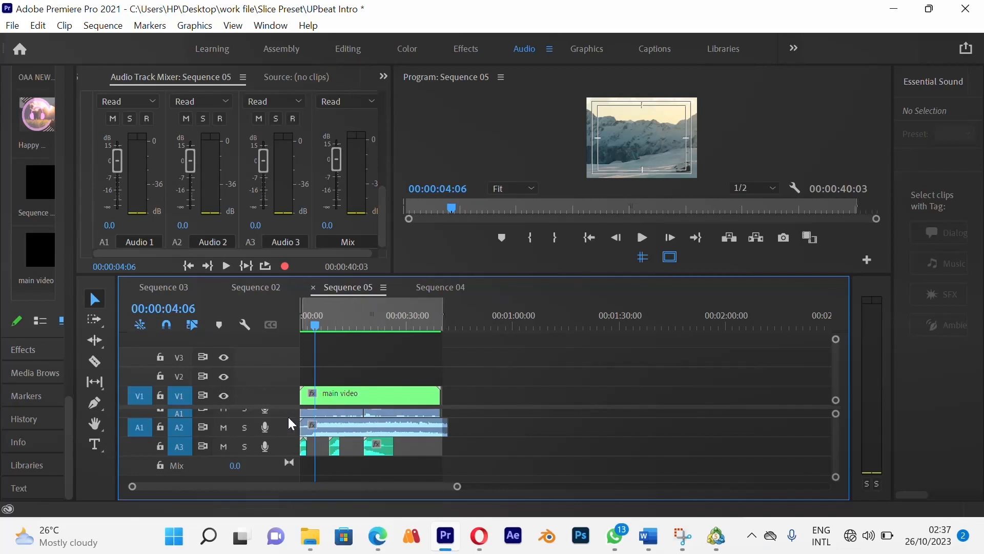
left_click_drag(287, 407, 285, 382)
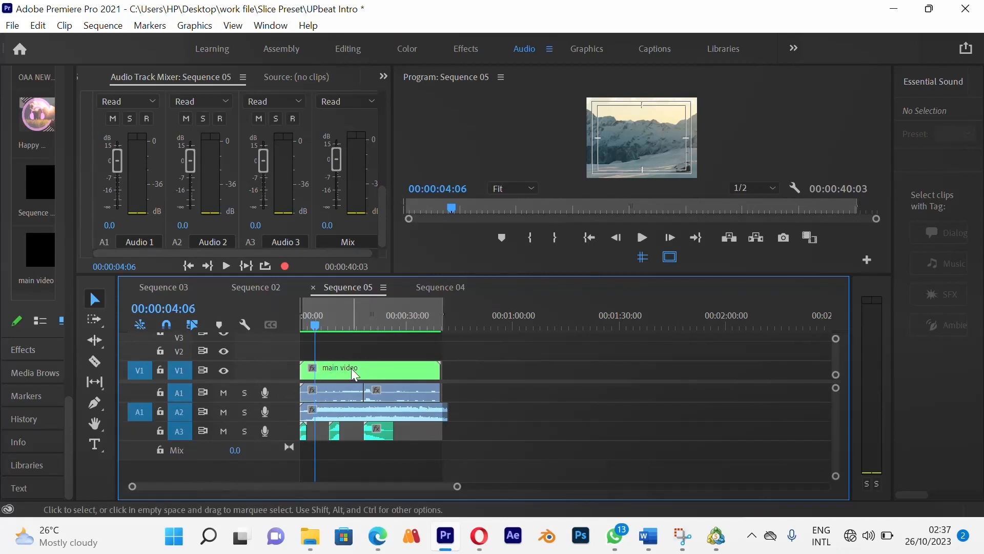
left_click_drag(315, 273, 310, 293)
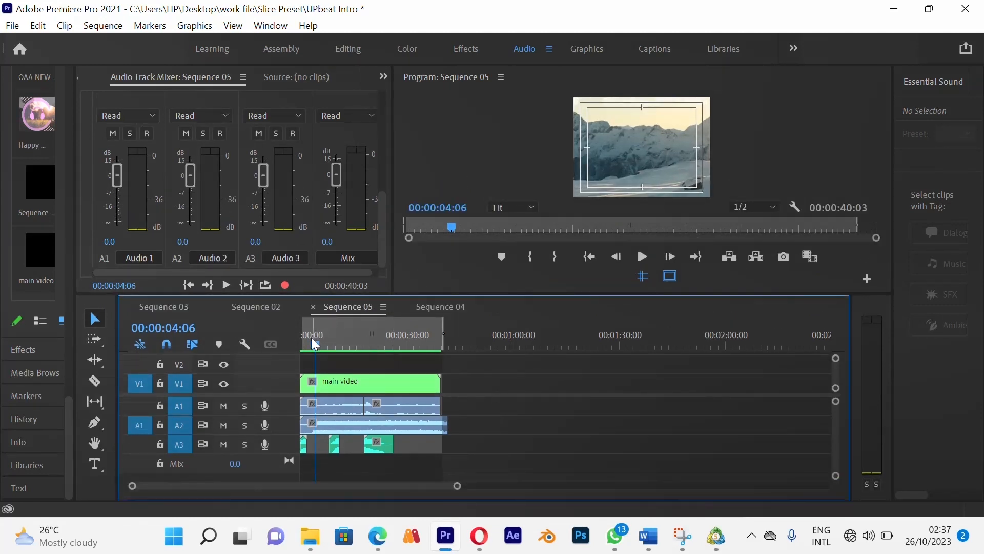
Play Sequence 05 from its start to compare the audio levels of the three tracks, and scrub back near the beginning
left_click_drag(311, 338, 290, 344)
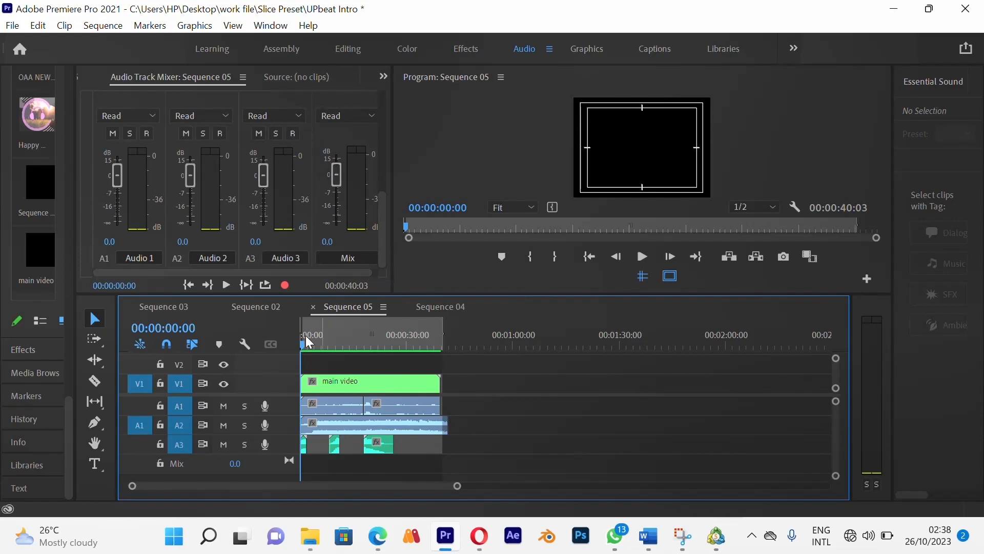
key("space")
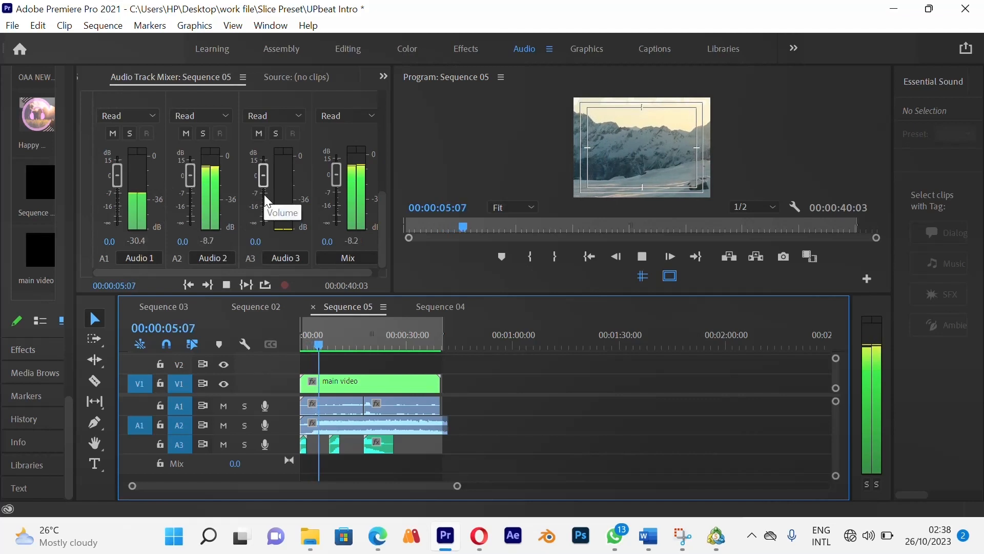
key("space")
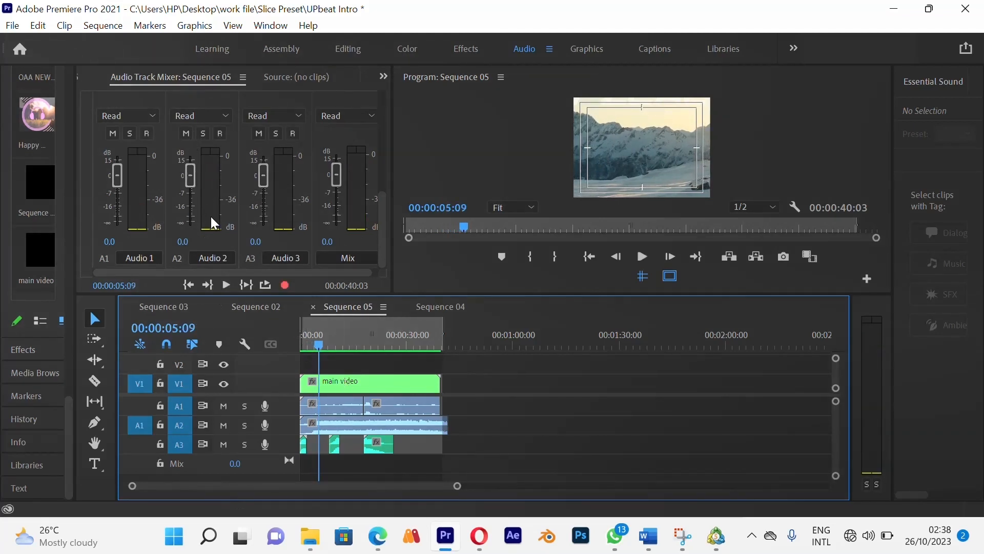
left_click_drag(328, 337, 324, 336)
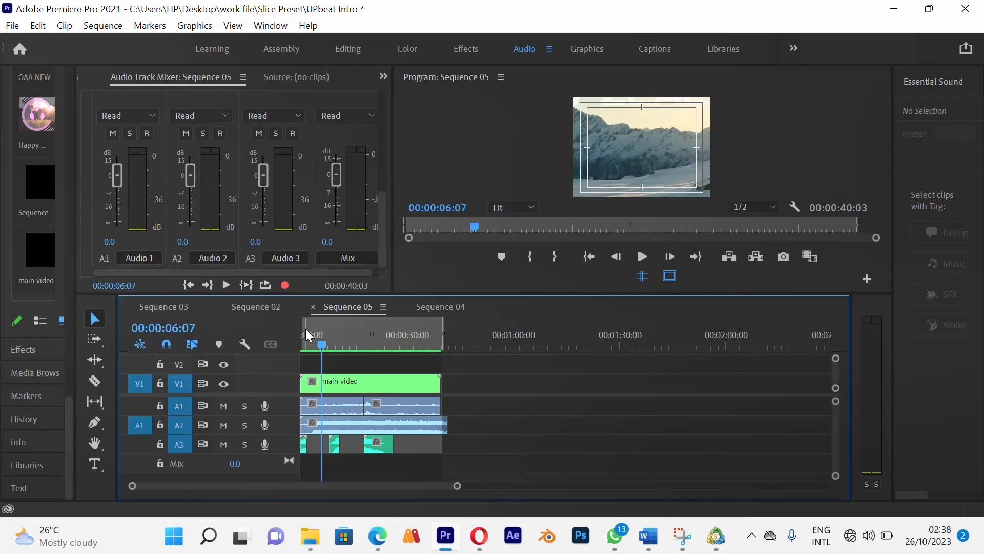
left_click_drag(322, 339, 307, 341)
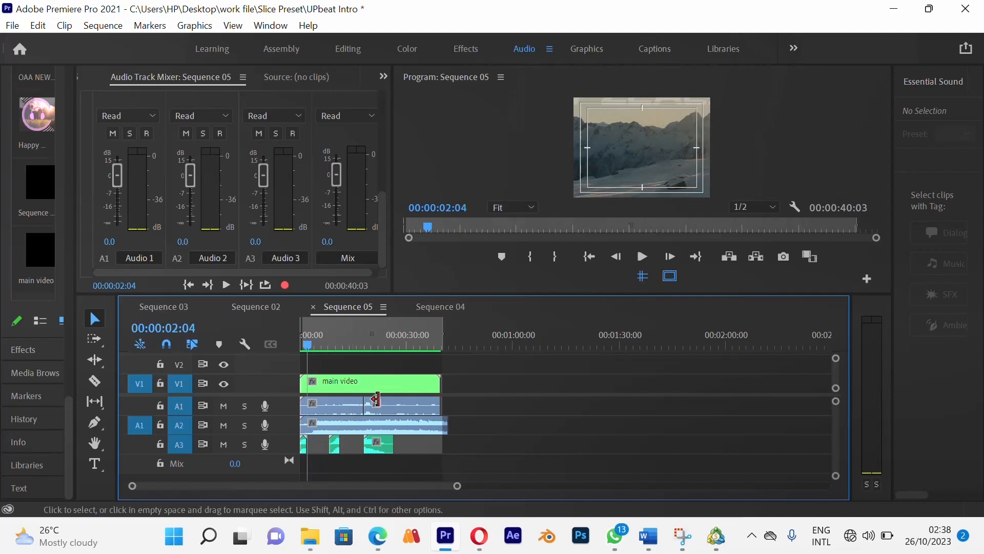
Rename audio track A1 as "main track" in the Audio Track Mixer
left_click_drag(453, 421, 447, 426)
left_click(323, 408)
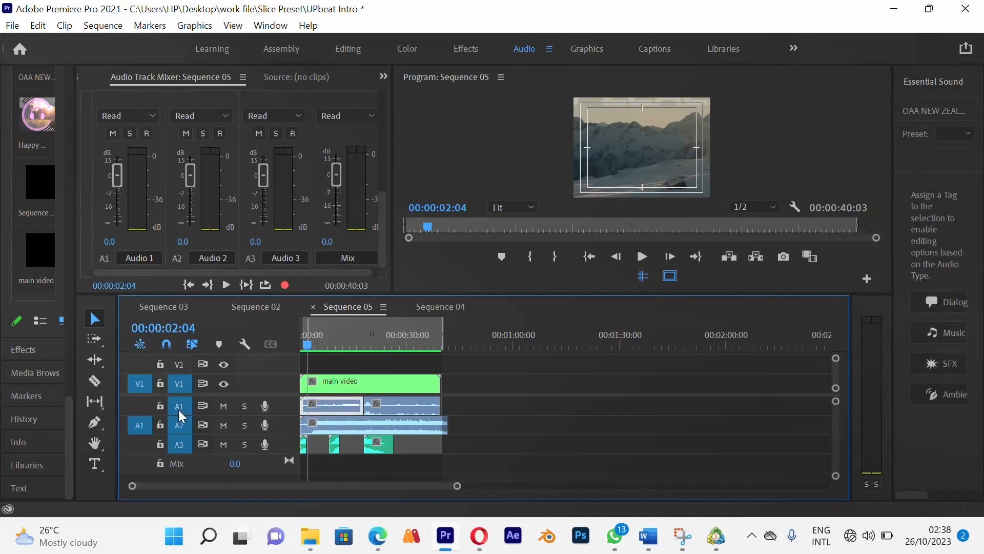
left_click(152, 257)
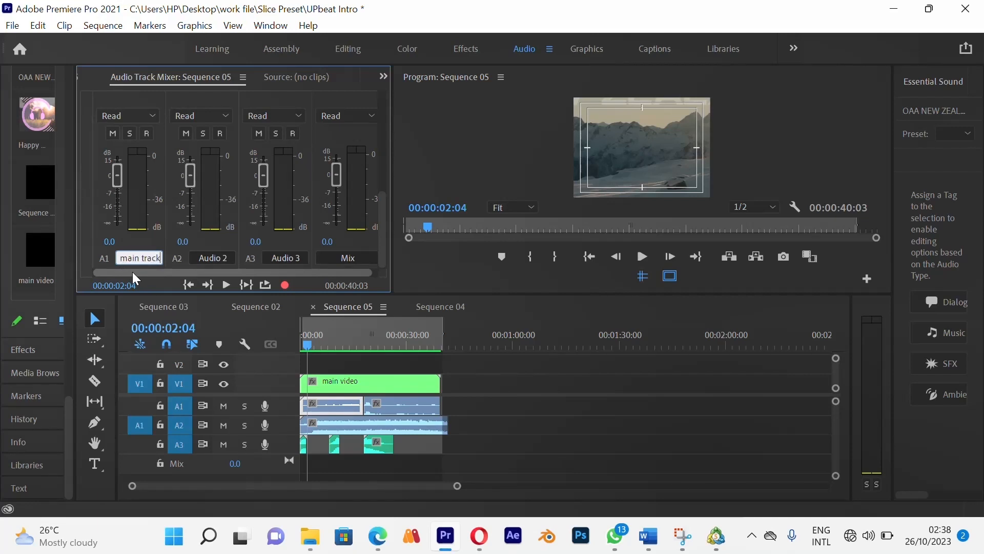
Rename audio track A2, which holds the music clip, as "Backup track" in the Audio Track Mixer
left_click(372, 433)
left_click(373, 433)
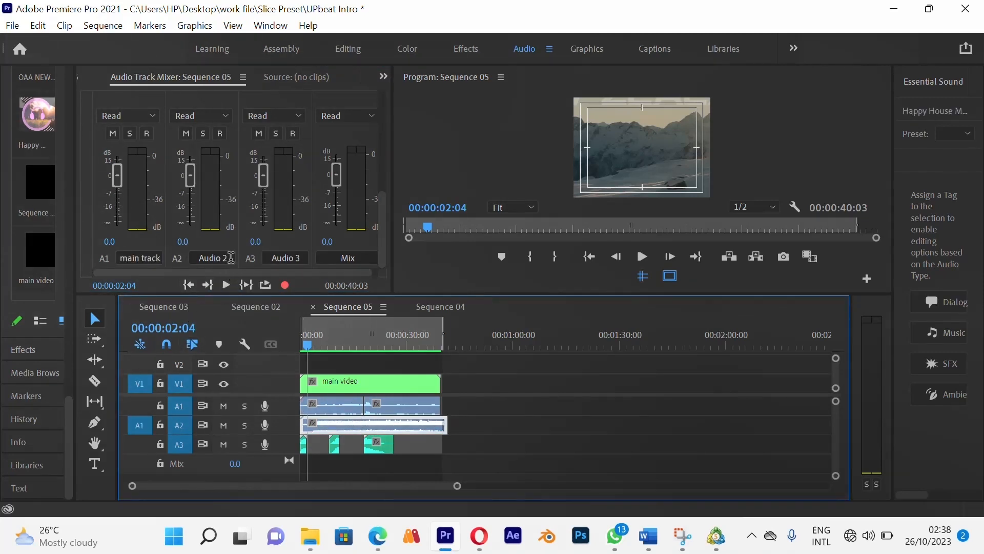
double_click(213, 258)
type("B")
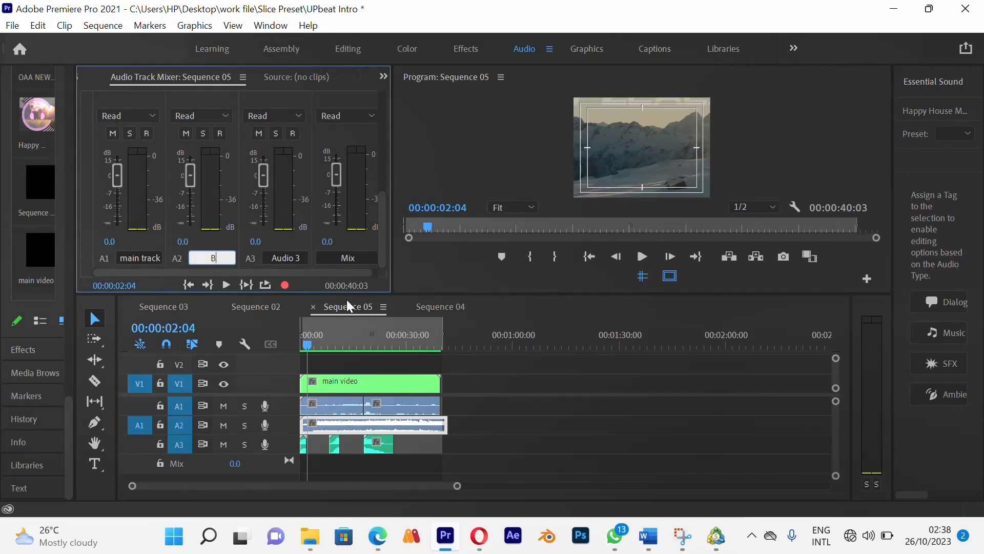
type("ackup track")
left_click(403, 449)
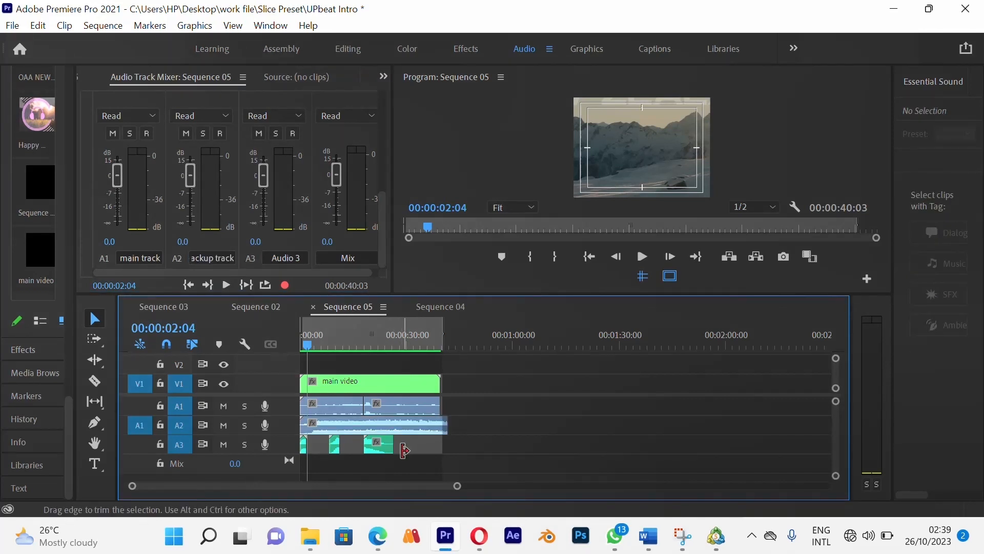
Rename audio track A3, which holds the sound effects, as "SFX track" in the Audio Track Mixer
left_click(280, 251)
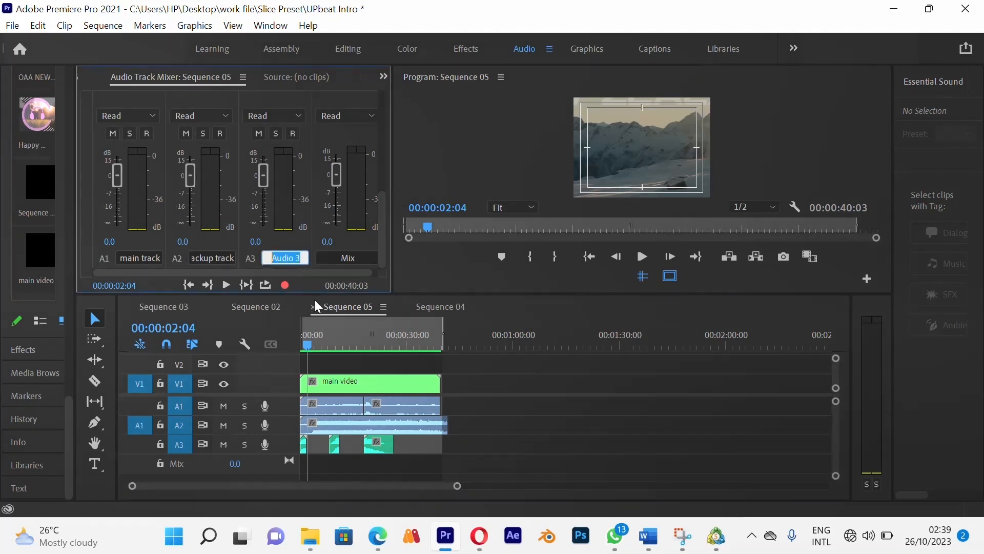
type("E")
key("BackSpace")
type("SFX track")
left_click(564, 398)
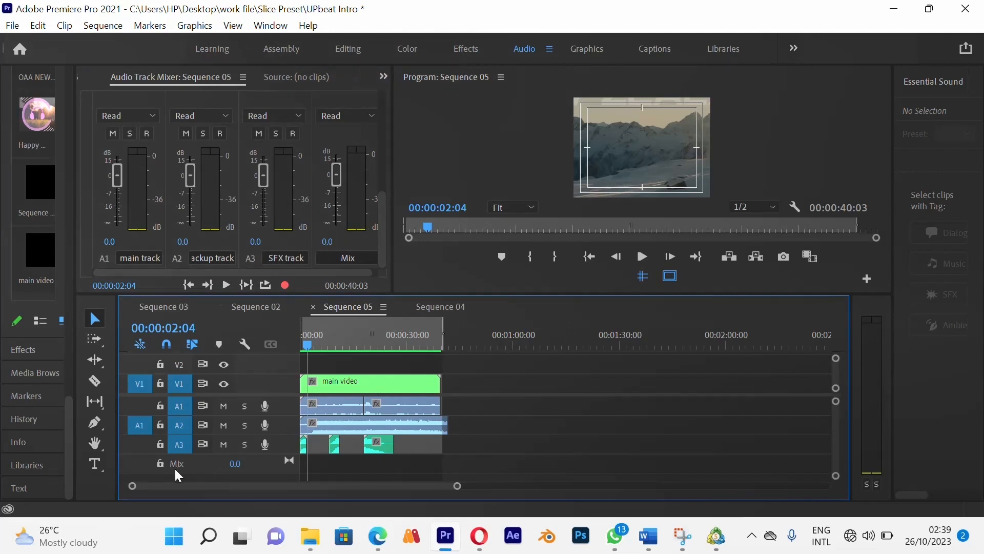
double_click(366, 260)
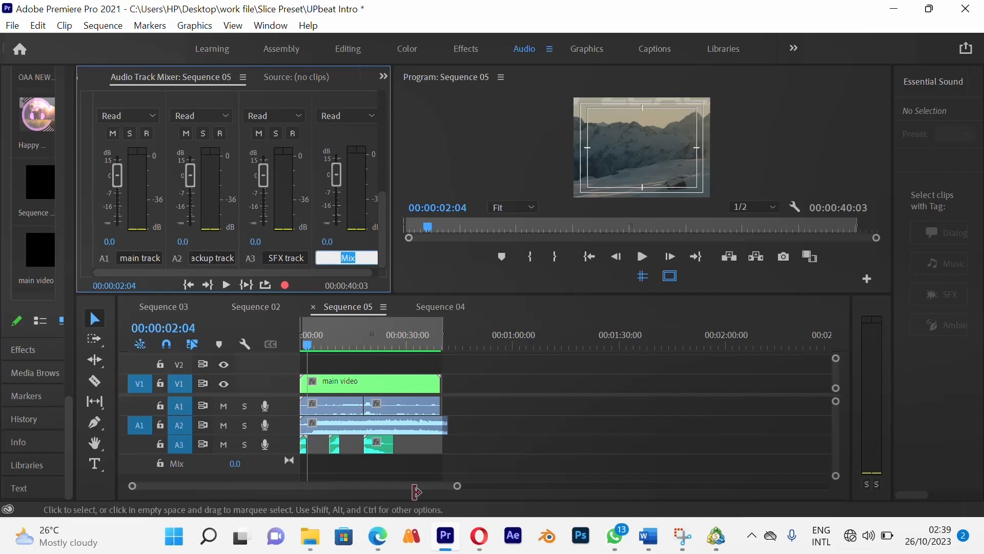
left_click(500, 450)
double_click(352, 258)
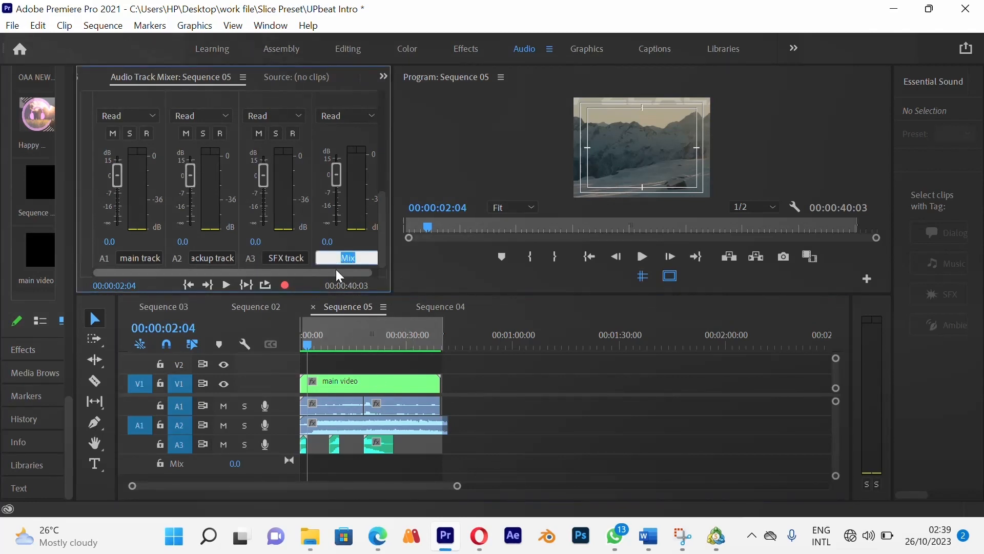
left_click(361, 258)
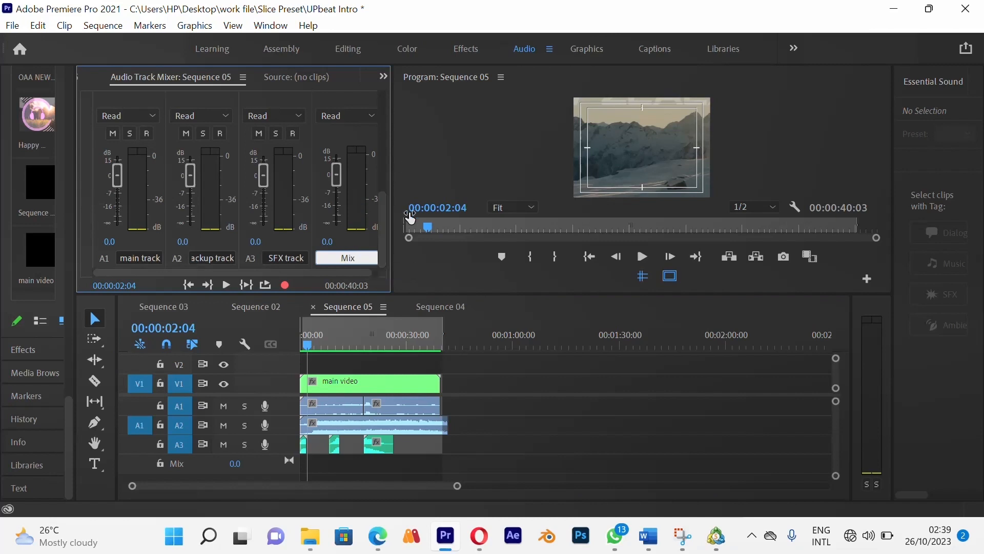
left_click(384, 208)
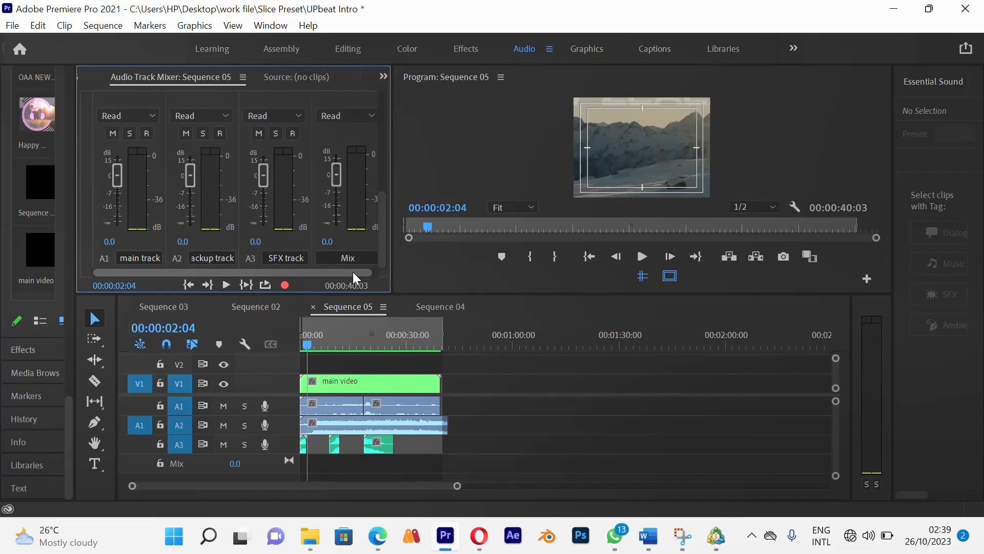
scroll(353, 272, "right", 1)
left_click(359, 255)
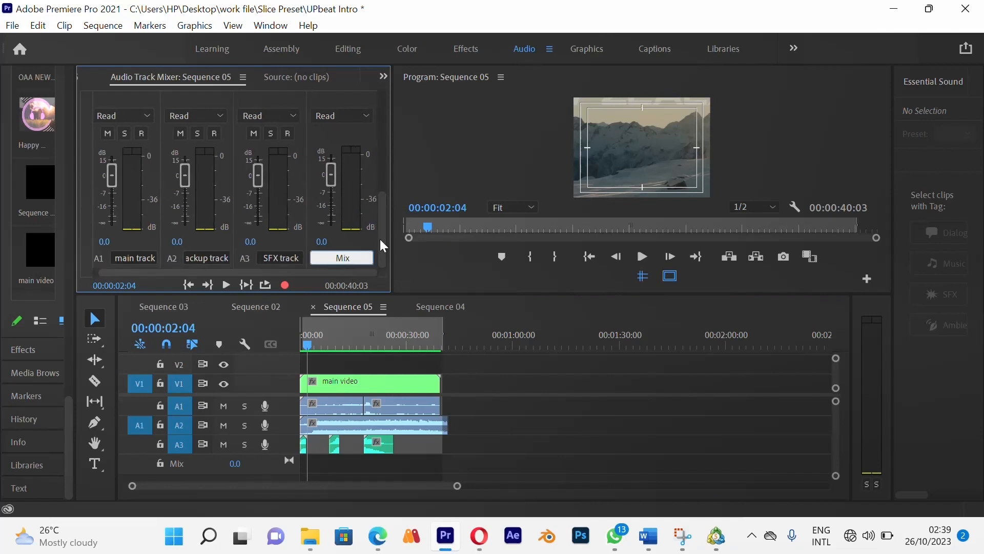
double_click(361, 259)
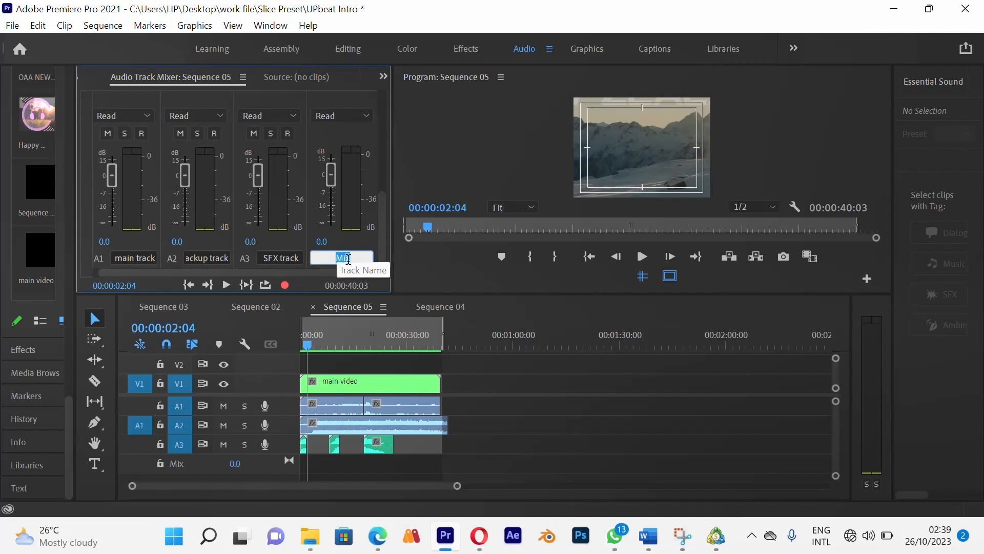
left_click(516, 424)
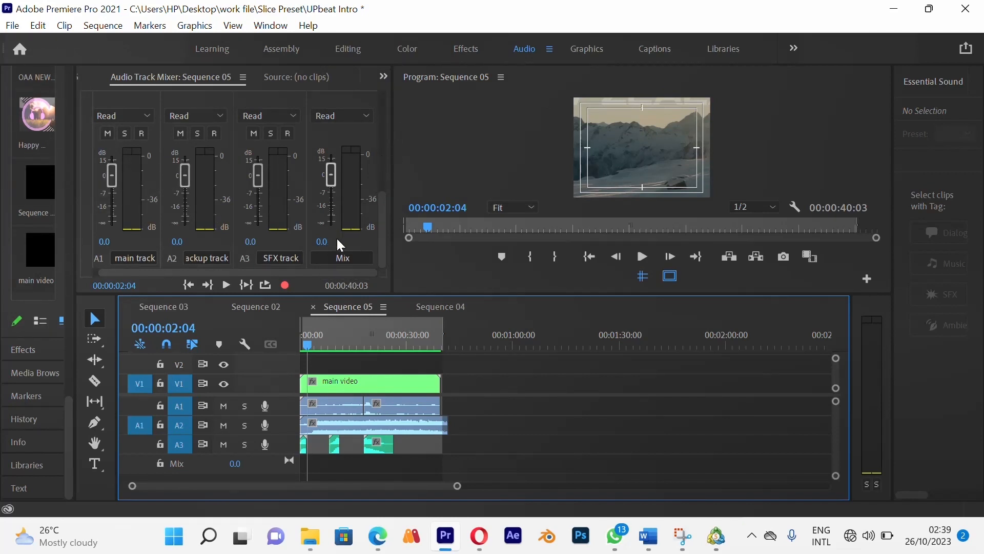
Scrub through the opening of Sequence 05, and identify the music clip on A2 and both clips on A1 by selecting them
left_click(320, 346)
left_click_drag(322, 343, 342, 343)
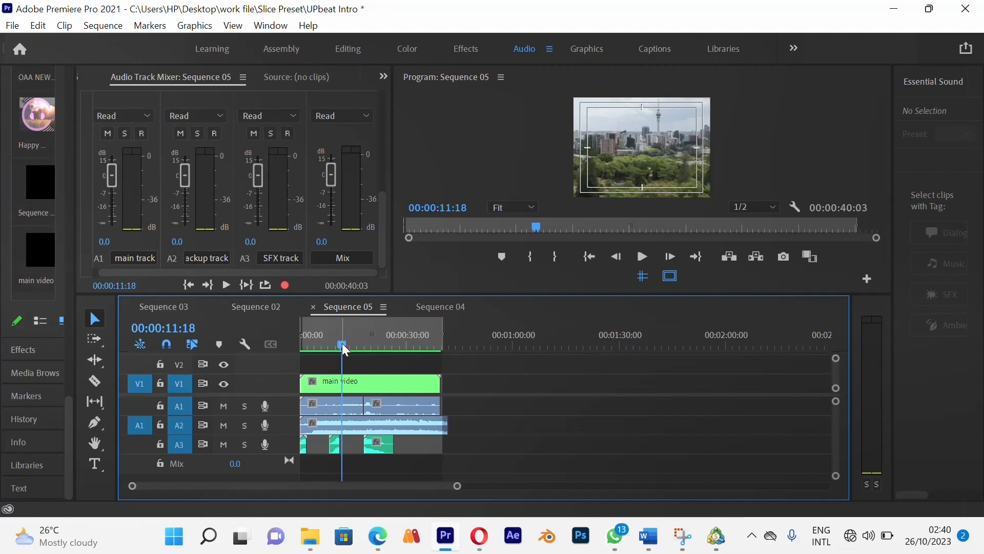
left_click_drag(342, 345, 309, 352)
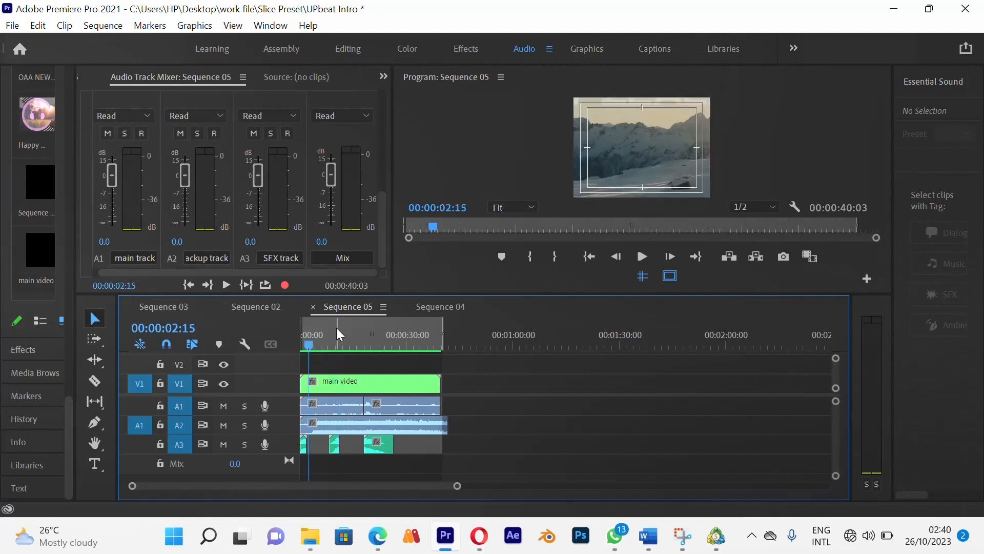
left_click(337, 418)
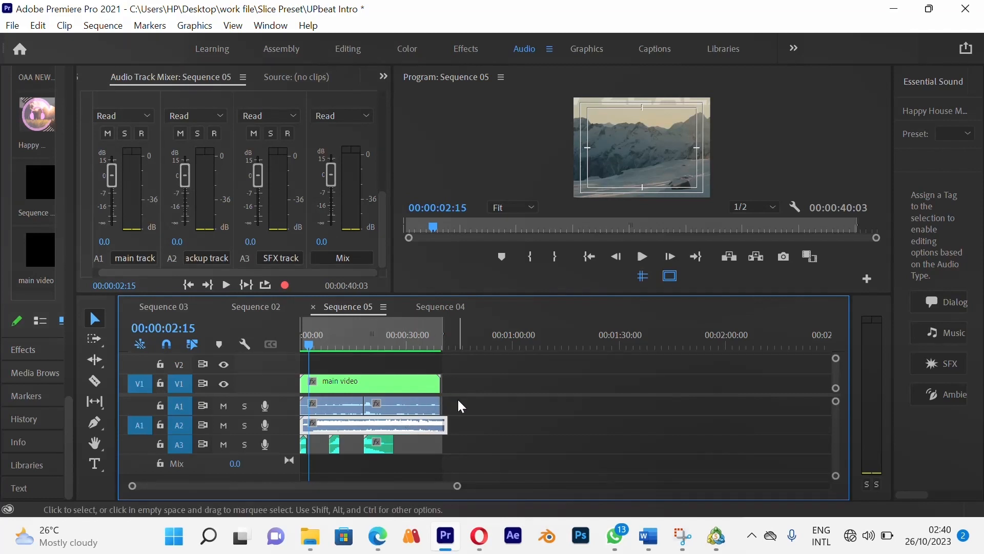
left_click_drag(469, 405, 330, 405)
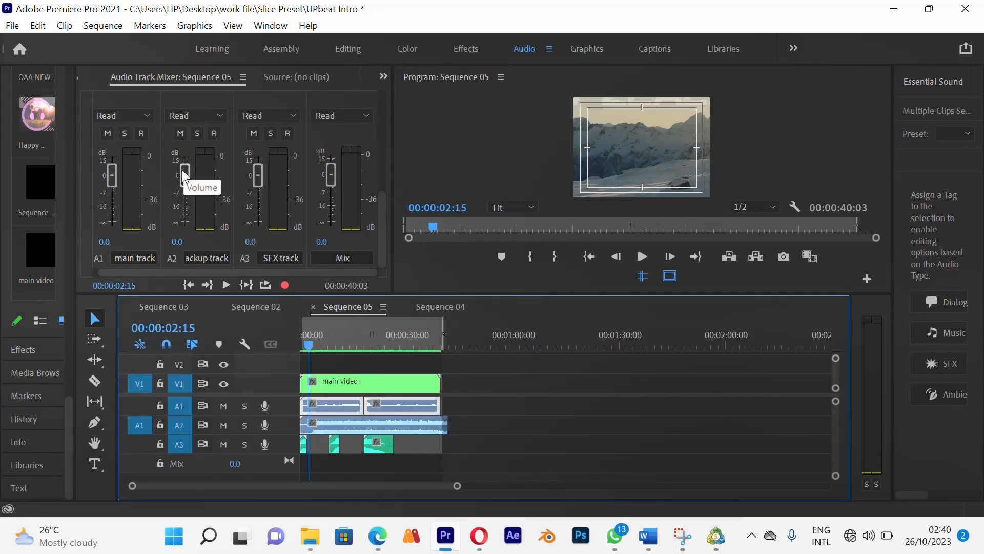
Lower the backup track's mixer volume in stages to -26.4 dB, playing the sequence to check the balance against the main track
left_click_drag(182, 170, 182, 198)
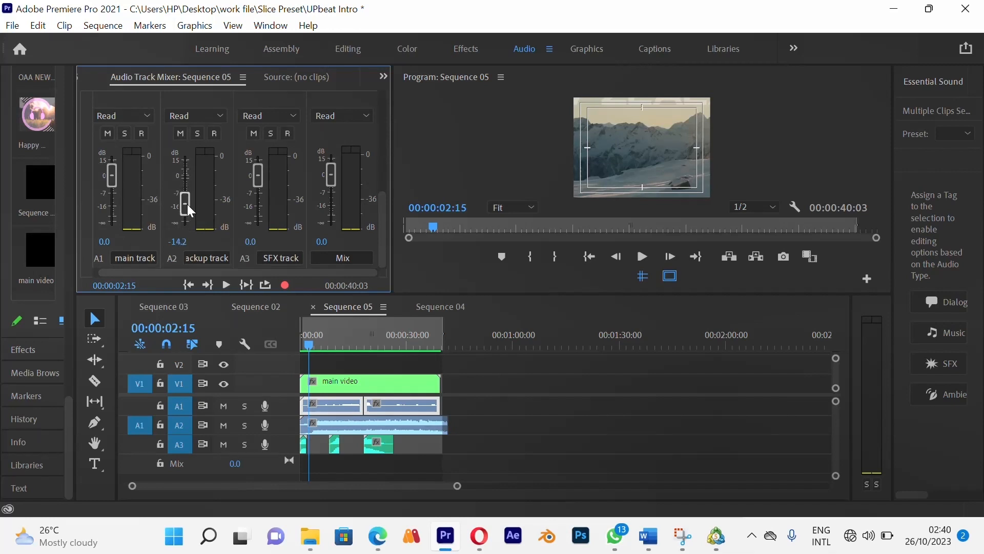
key("space")
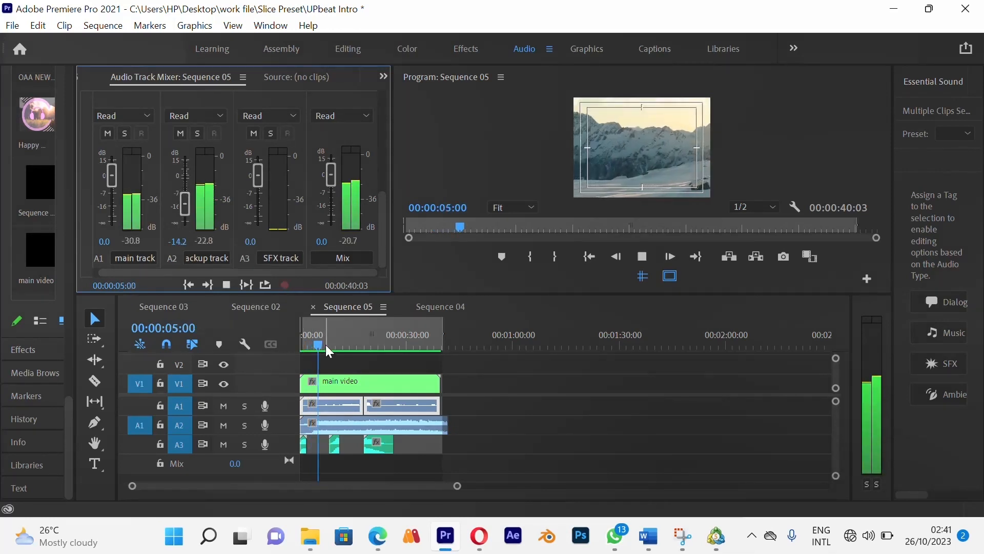
key("space")
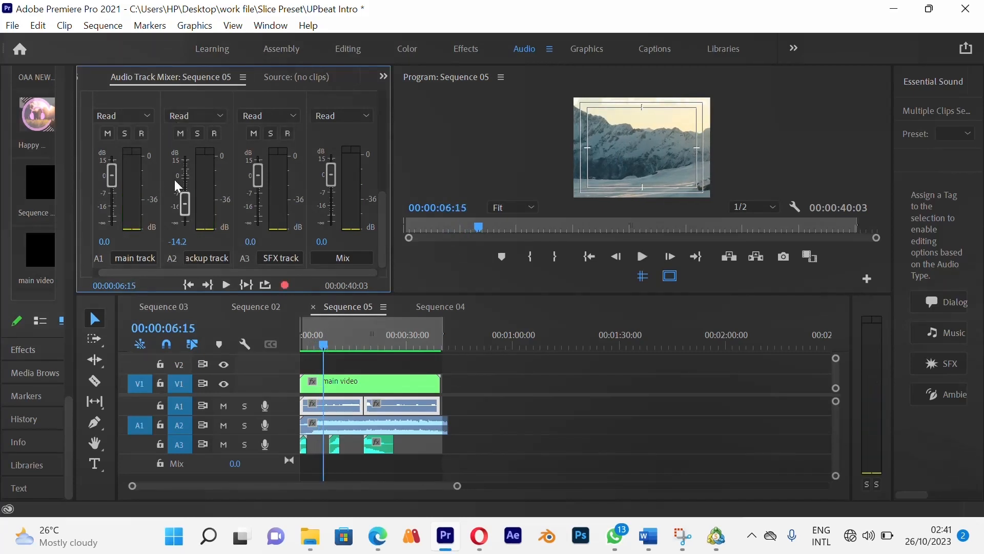
left_click_drag(187, 199, 186, 209)
key("space")
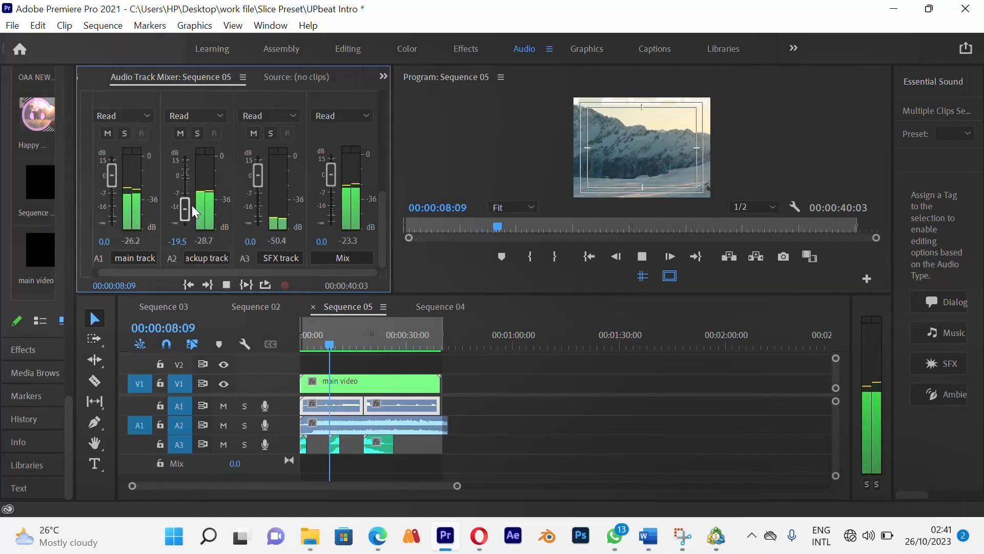
key("space")
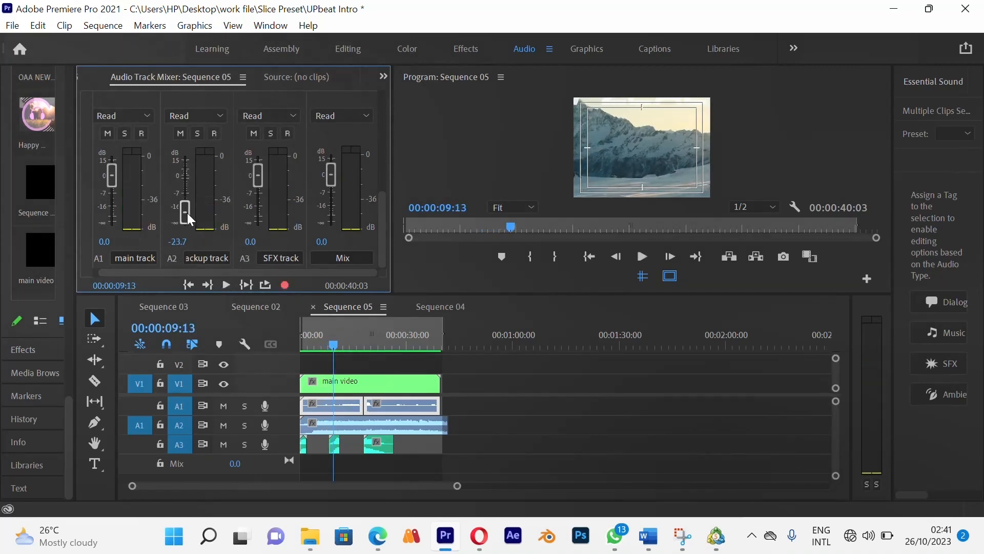
key("space")
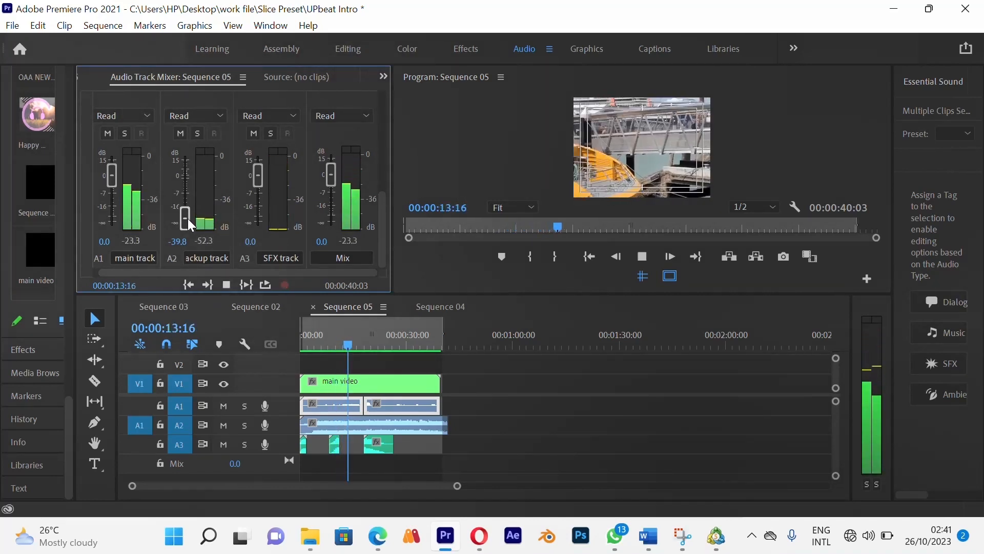
key("space")
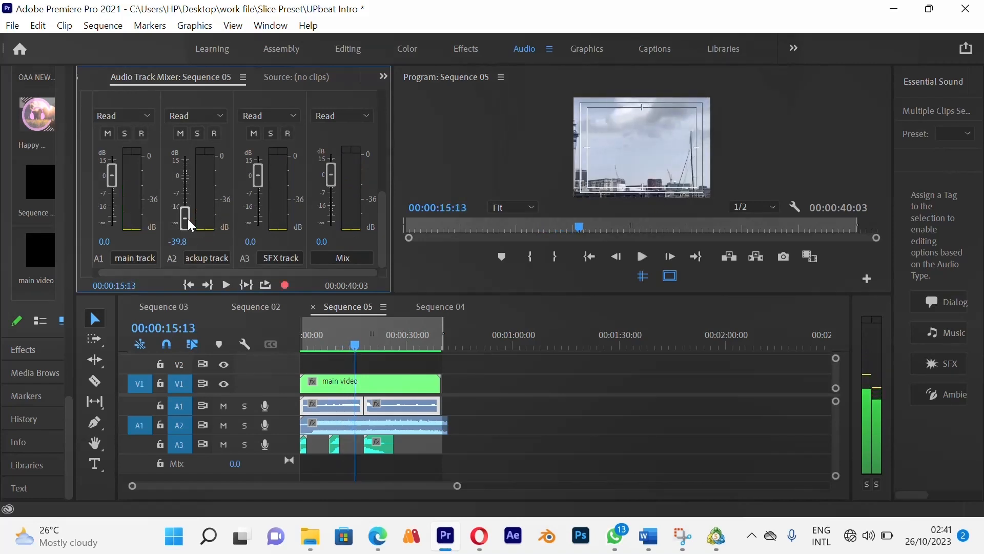
key("space")
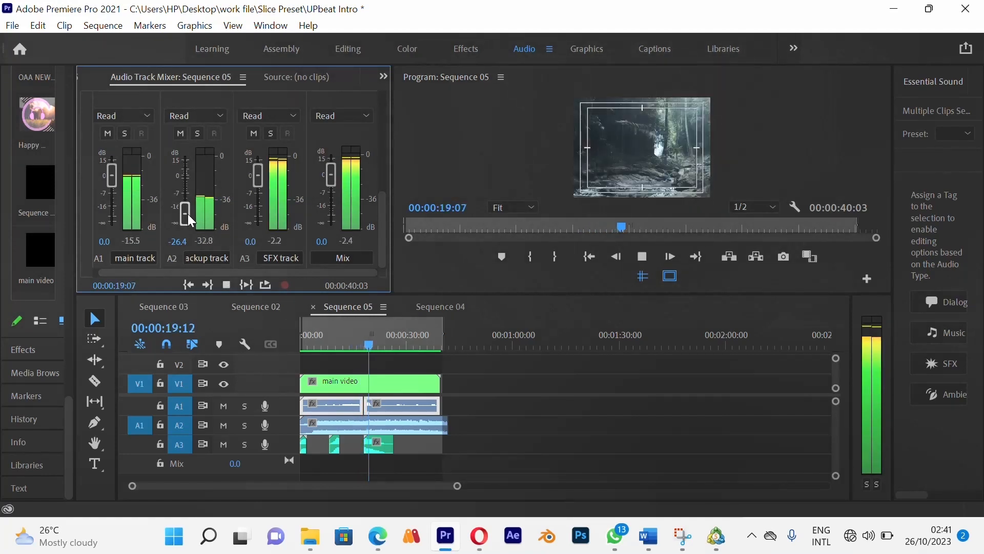
key("space")
Return the playhead to the sequence start, raise the main track's mixer volume to 3.2 dB, and play the result
left_click(487, 357)
left_click(577, 343)
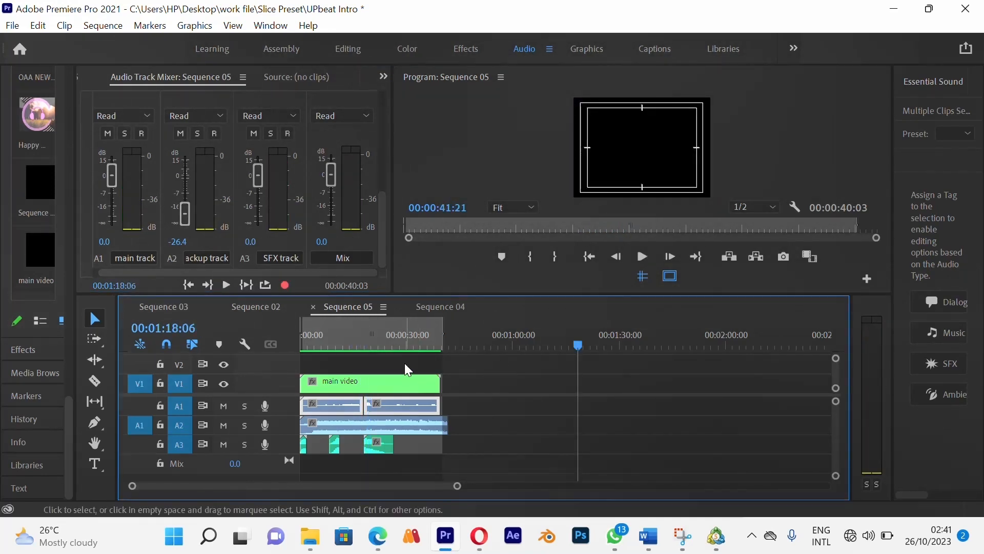
left_click_drag(365, 334, 306, 336)
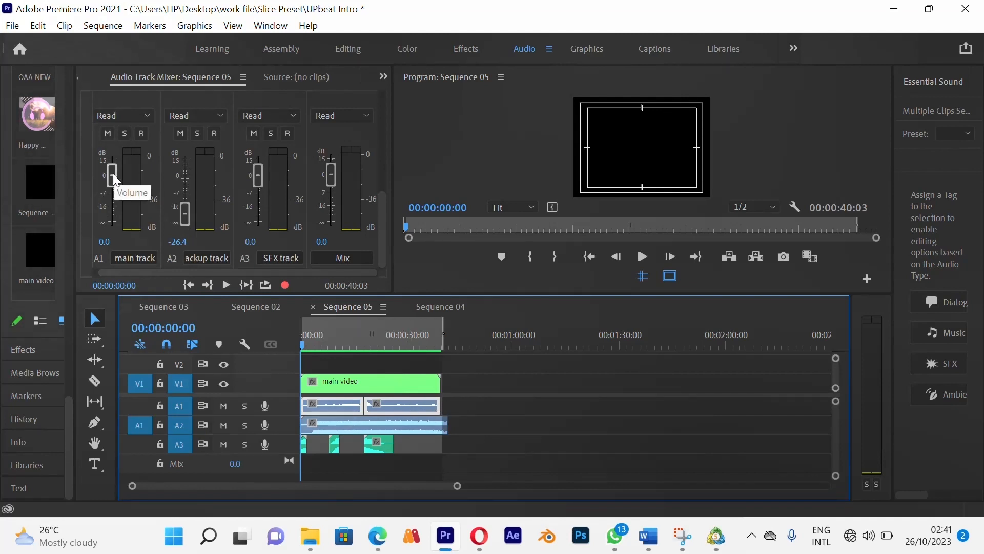
left_click_drag(115, 177, 114, 173)
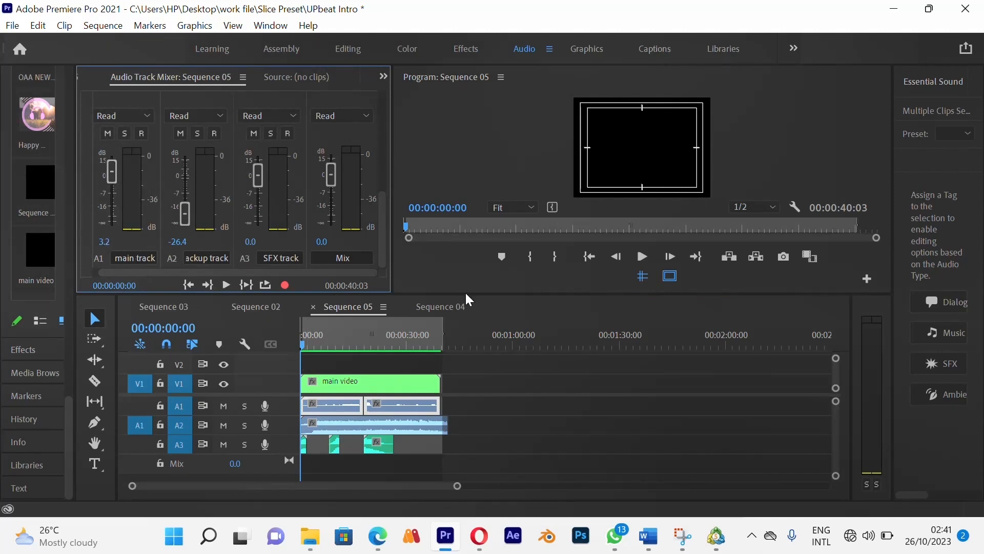
key("space")
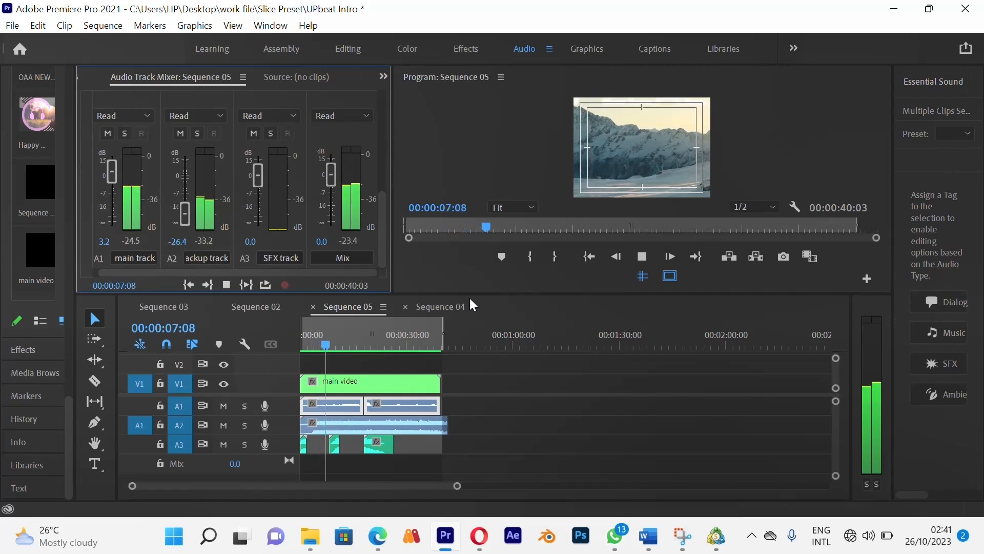
Stop the playback of Sequence 05 and deselect the clips on A1
key("space")
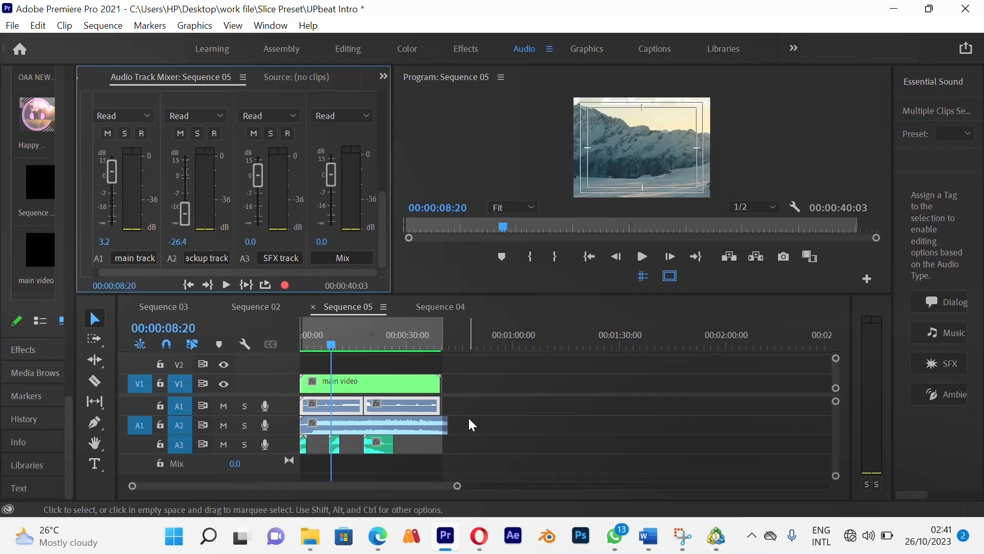
left_click(526, 395)
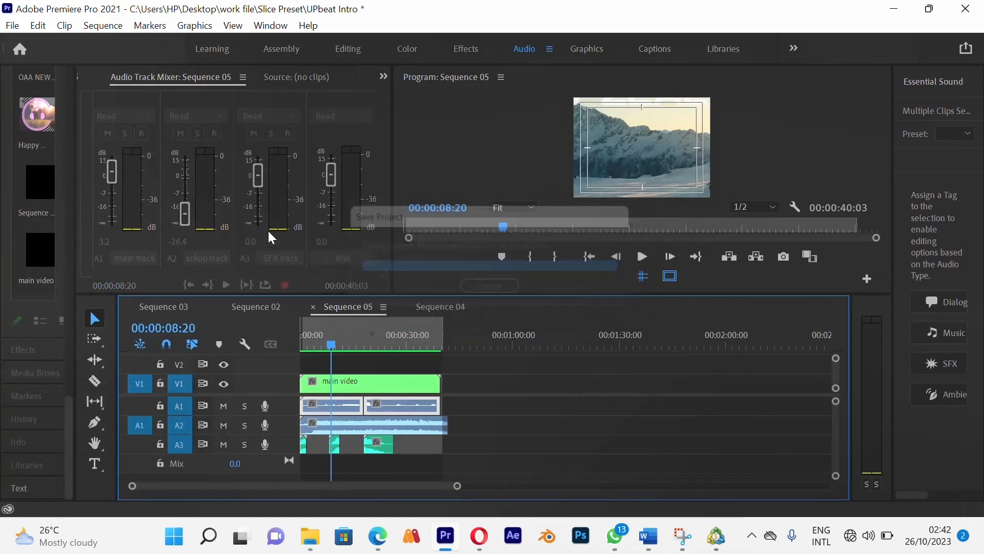
left_click(463, 380)
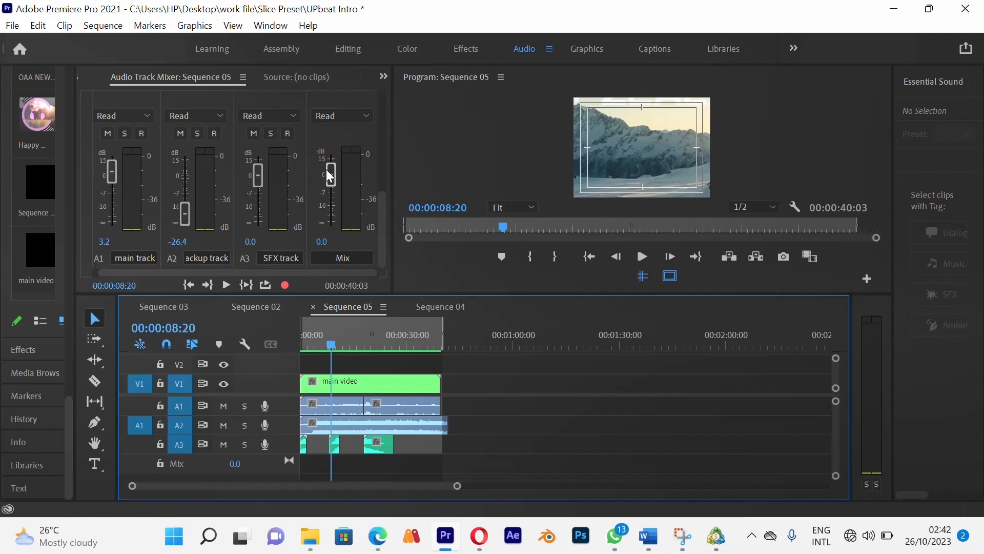
Play Sequence 05 from its start, try the Mix volume at -19.9 dB and fully down, and set it to -6.7 dB
left_click_drag(336, 325, 299, 352)
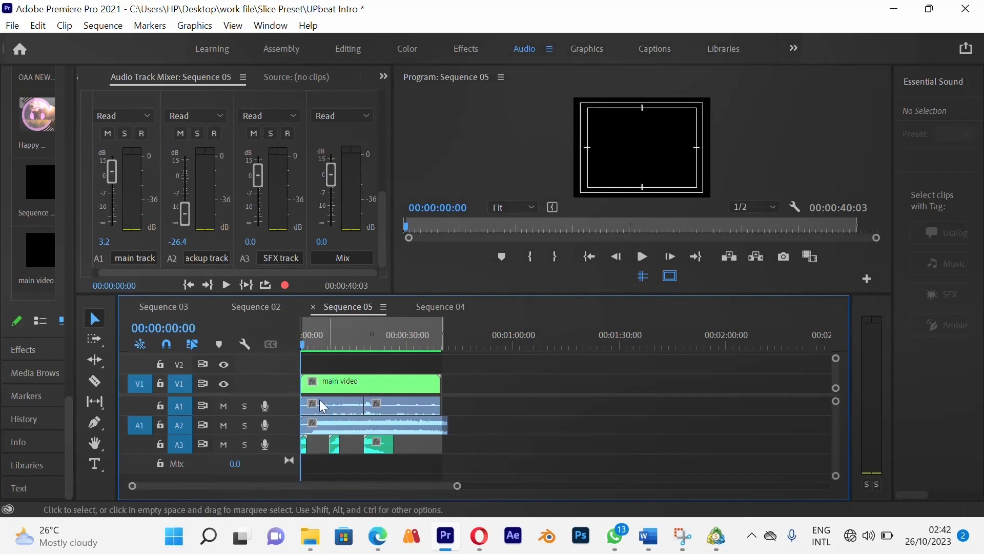
key("space")
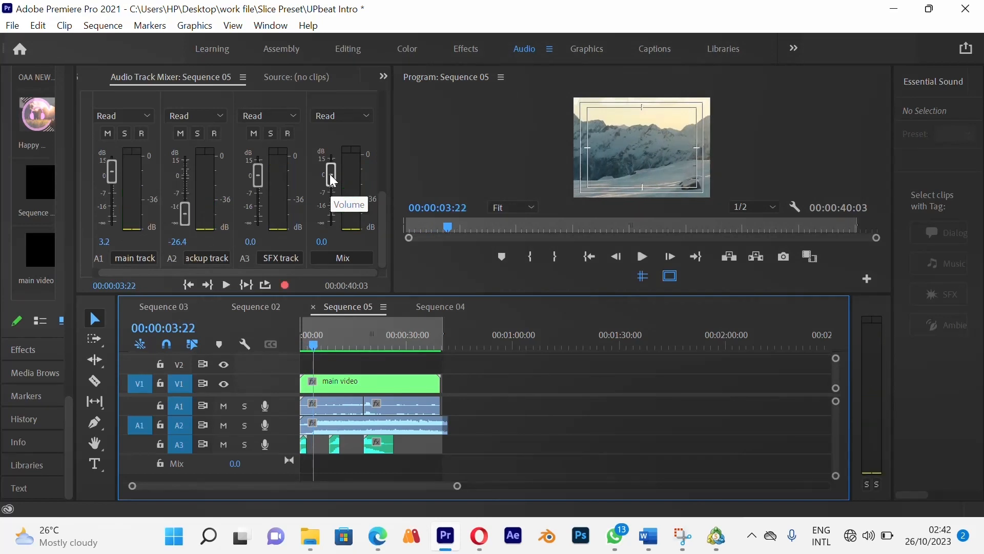
left_click_drag(330, 174, 328, 210)
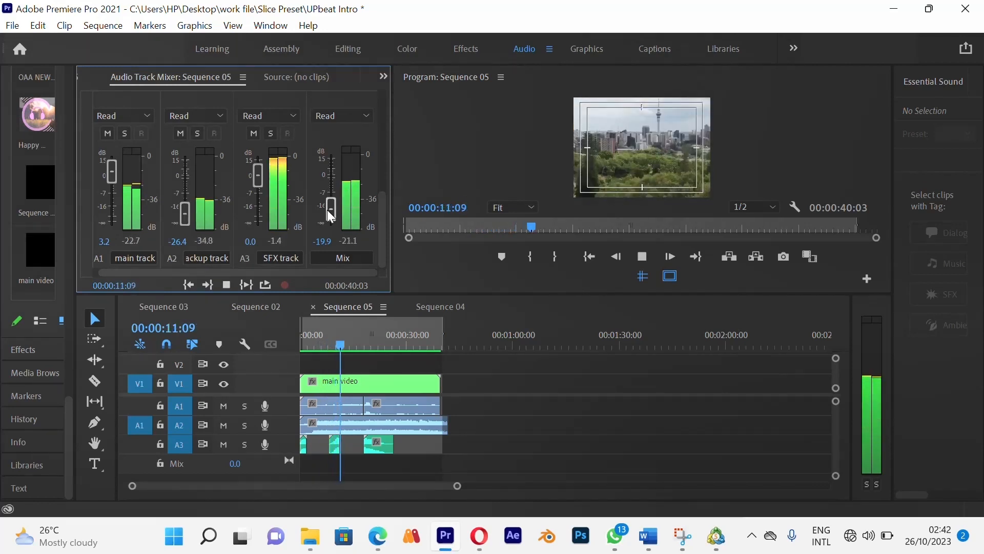
left_click_drag(327, 210, 331, 222)
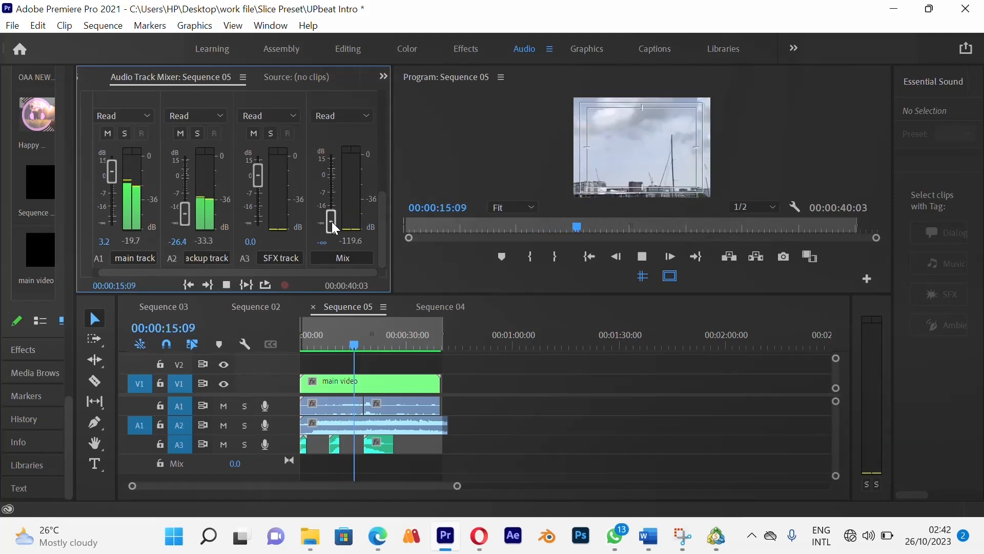
left_click_drag(332, 222, 332, 192)
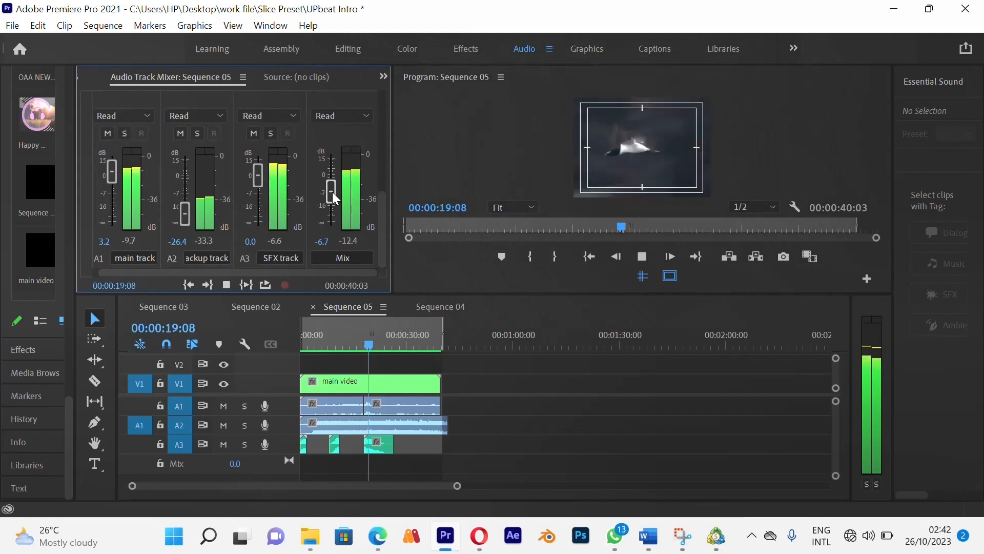
key("space")
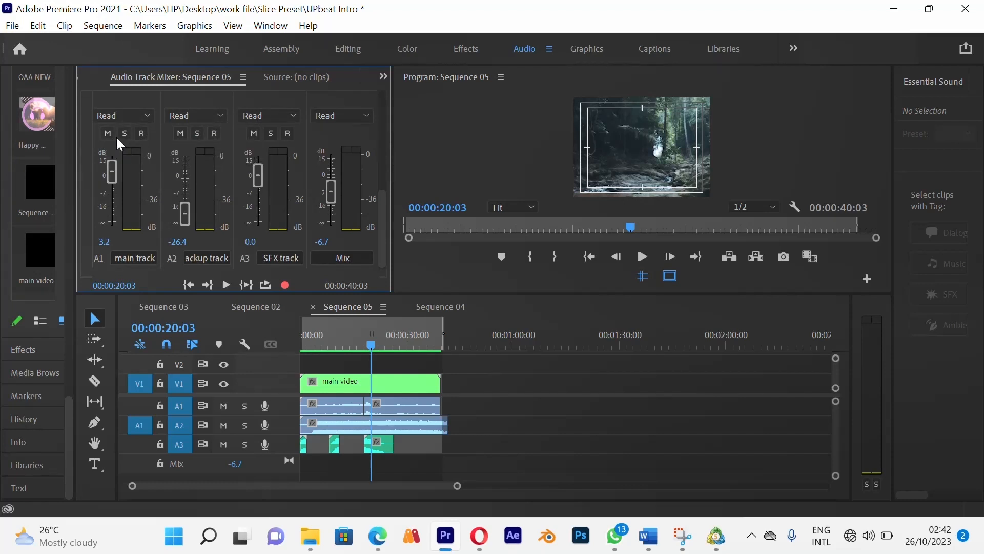
Play a short stretch of Sequence 05 from around the 5-second mark to check the overall mix level
left_click_drag(357, 347, 322, 350)
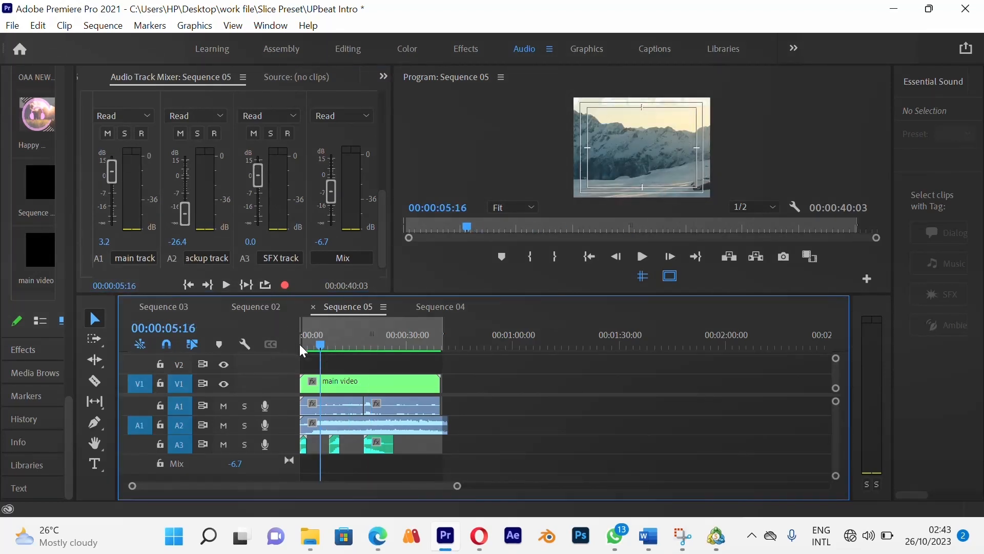
key("space")
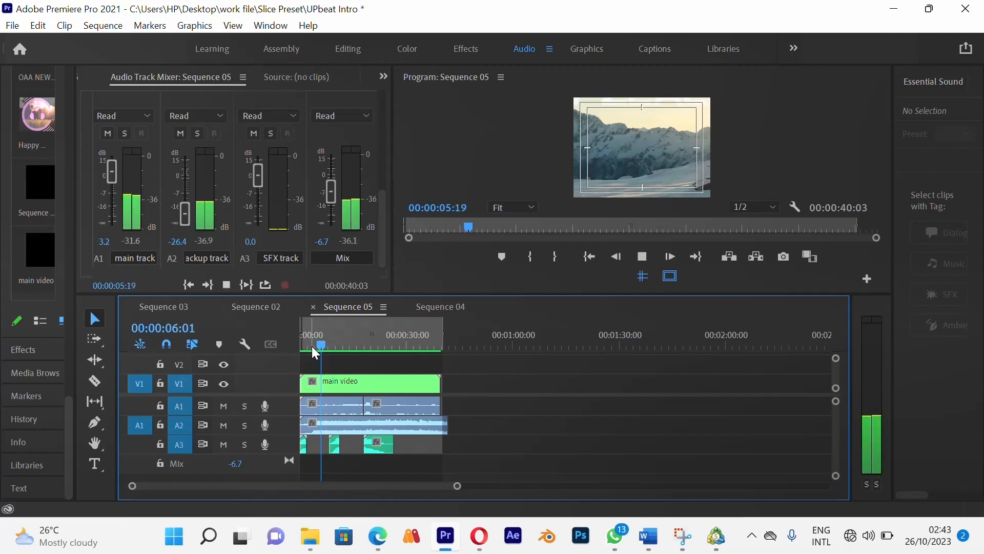
key("space")
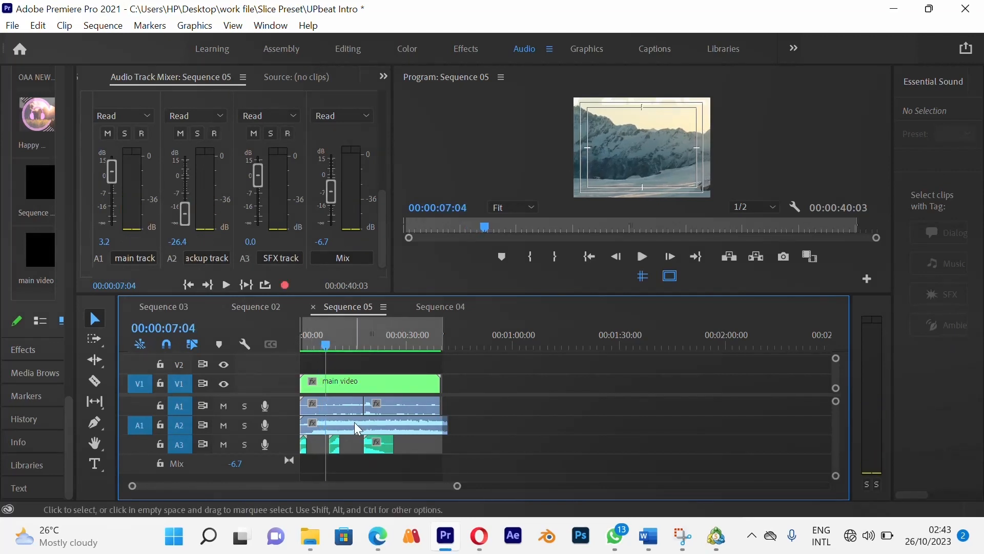
Select the music clip on A2 and try the backup track's volume at 7.5 dB and 15 dB, scrubbing to check its meter for clipping
left_click(354, 420)
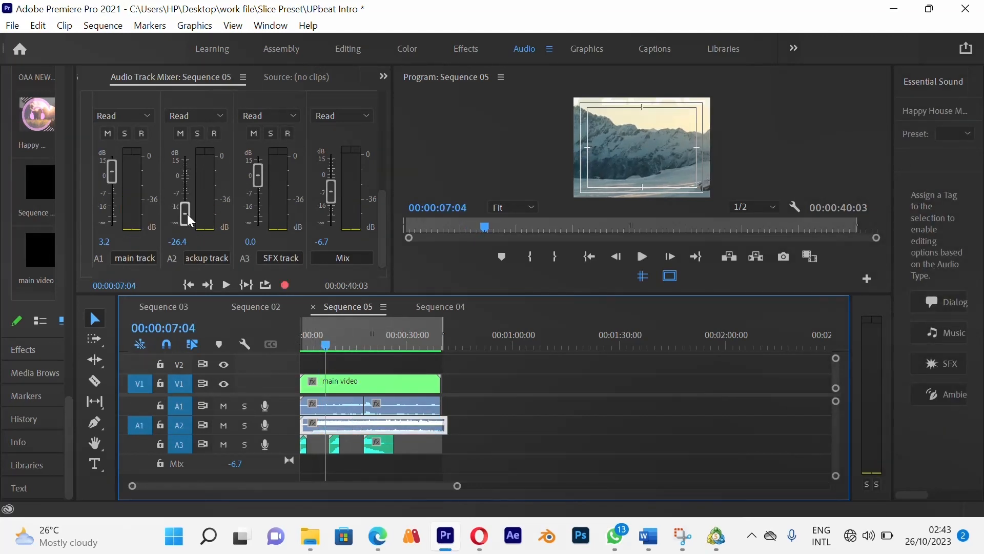
left_click_drag(187, 214, 189, 167)
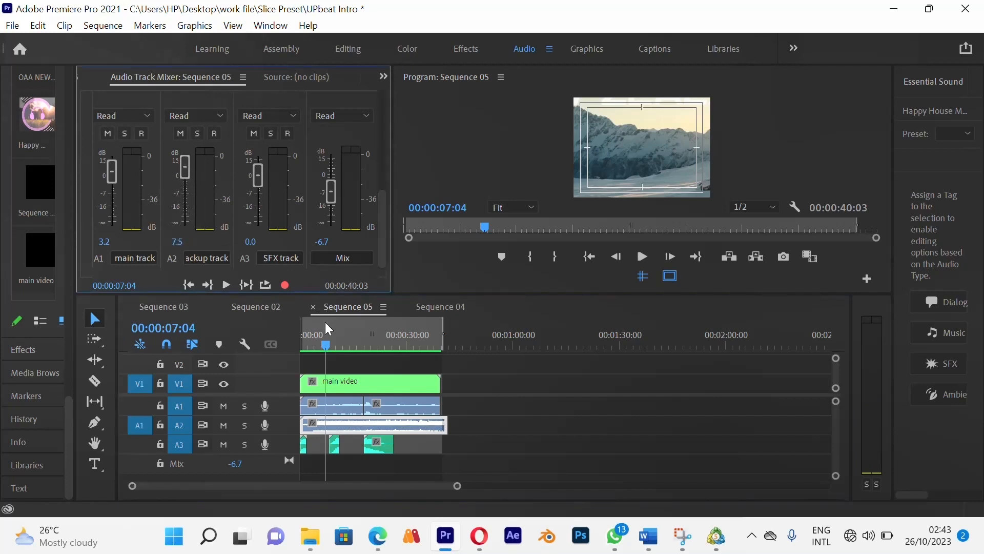
left_click_drag(324, 342, 346, 338)
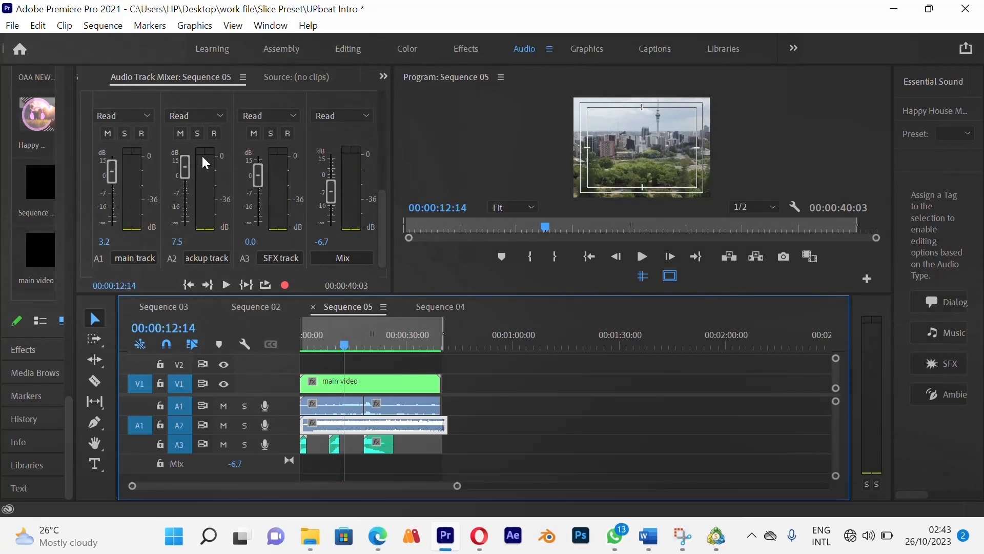
mouse_move(343, 339)
left_mouse_down()
mouse_move(365, 337)
mouse_move(350, 346)
left_mouse_up()
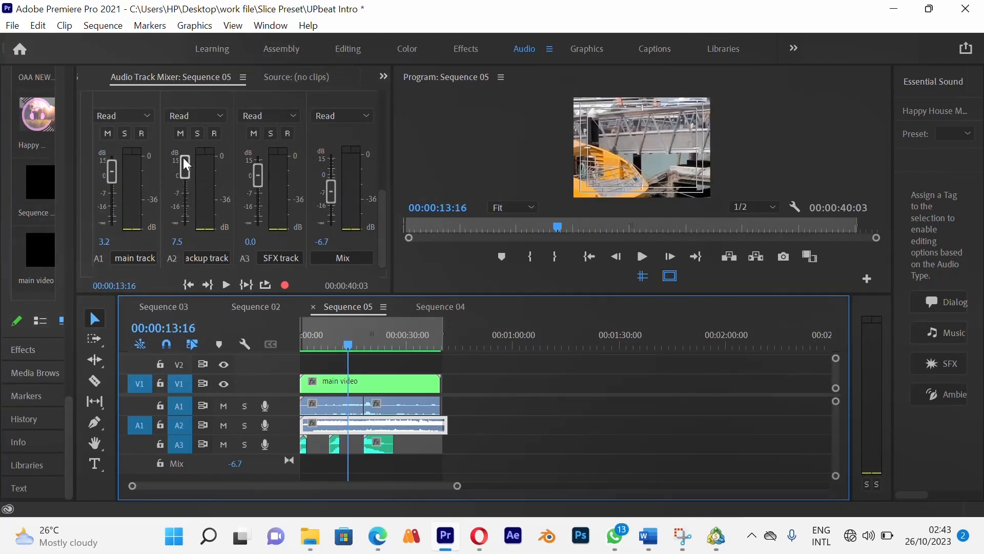
left_click_drag(192, 164, 190, 160)
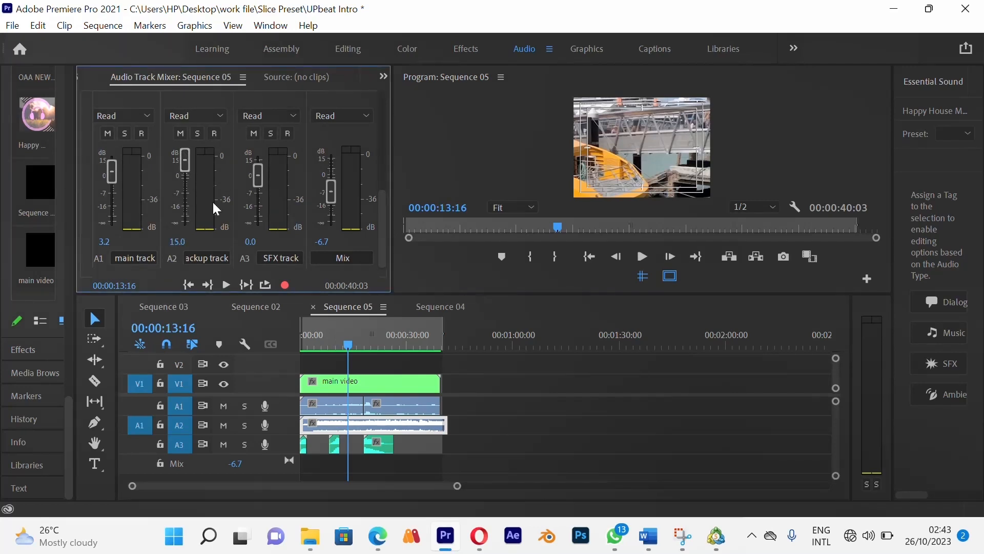
left_click_drag(348, 346, 338, 348)
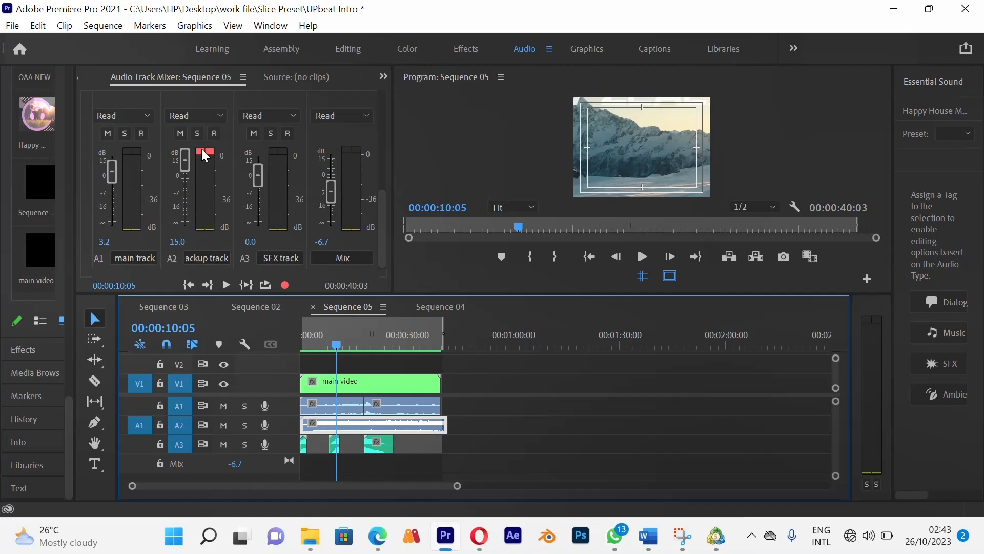
Lower the backup track's mixer volume to -33.9 dB and deselect the music clip on A2
left_click_drag(183, 164, 186, 207)
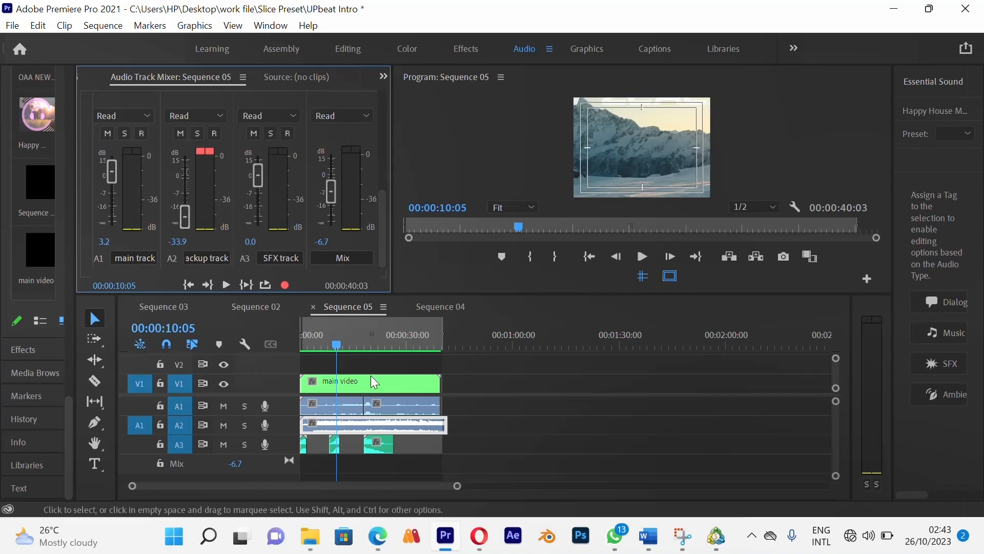
left_click(506, 409)
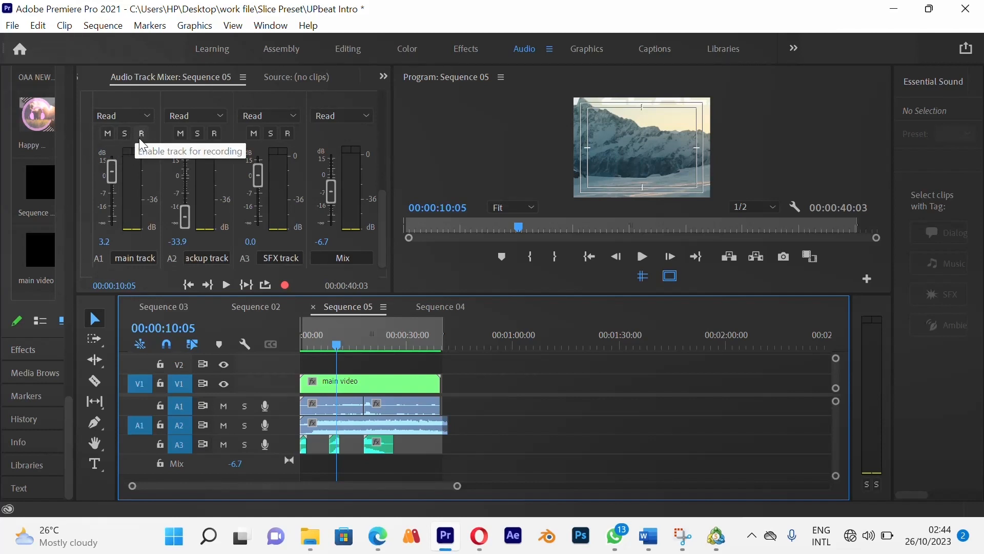
Play Sequence 05 from near its start with the main track muted, stop the playback, and unmute the track
left_click_drag(337, 349, 287, 349)
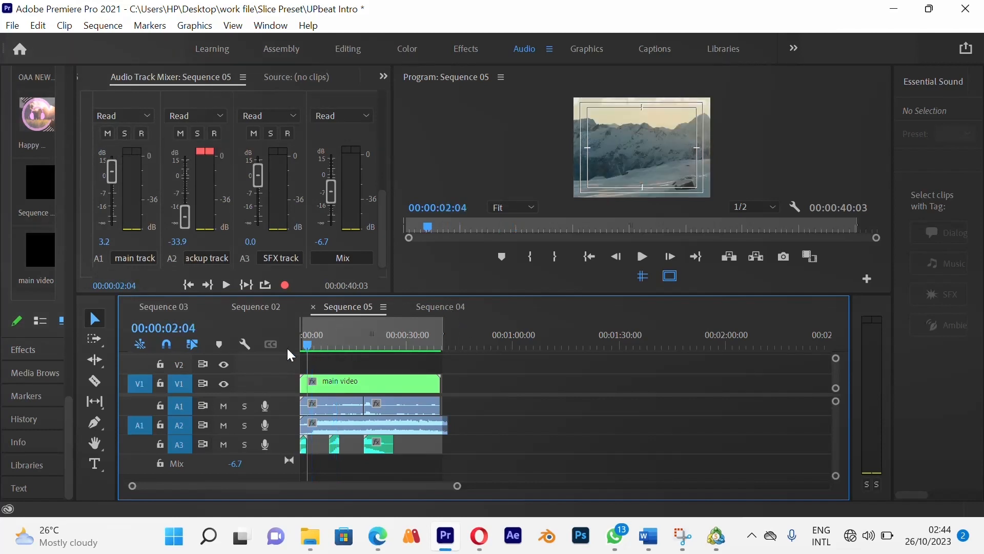
key("space")
left_click(107, 134)
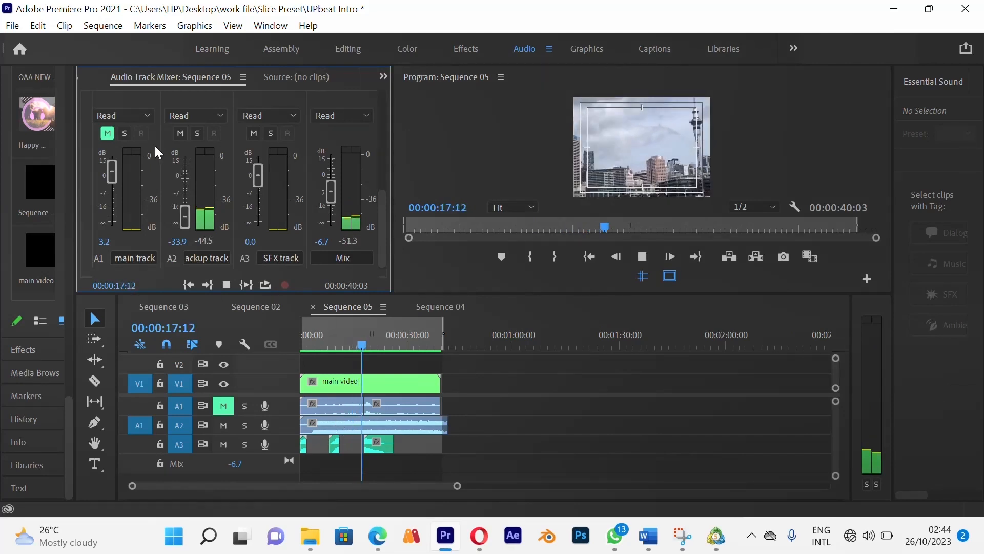
key("space")
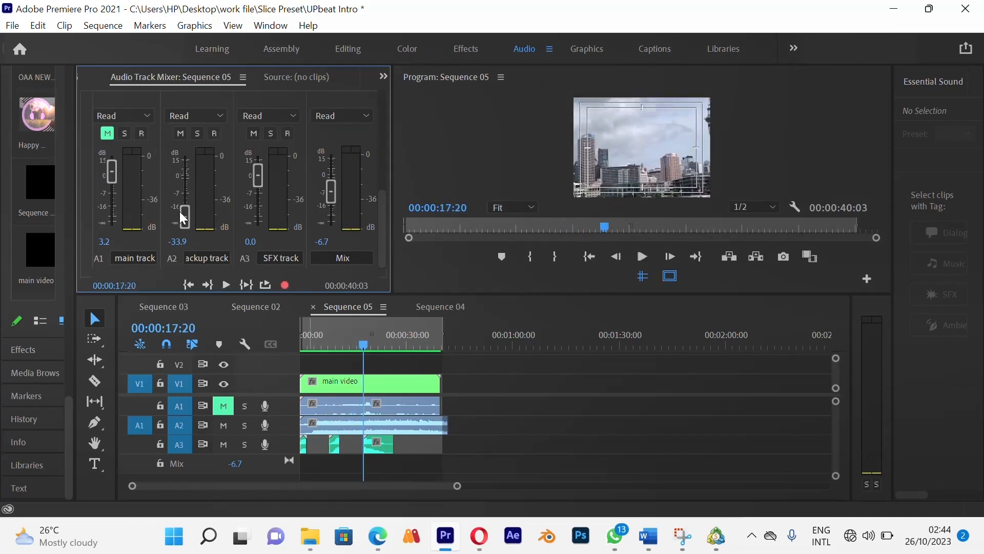
left_click(106, 135)
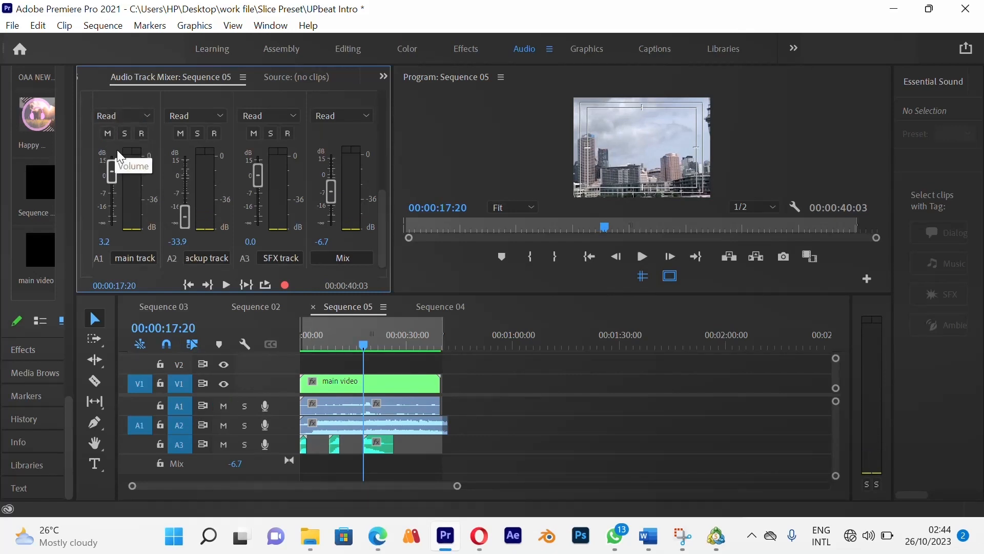
Solo the main track, play Sequence 05 from about one second in to hear that track alone, and turn the solo off
left_click(124, 134)
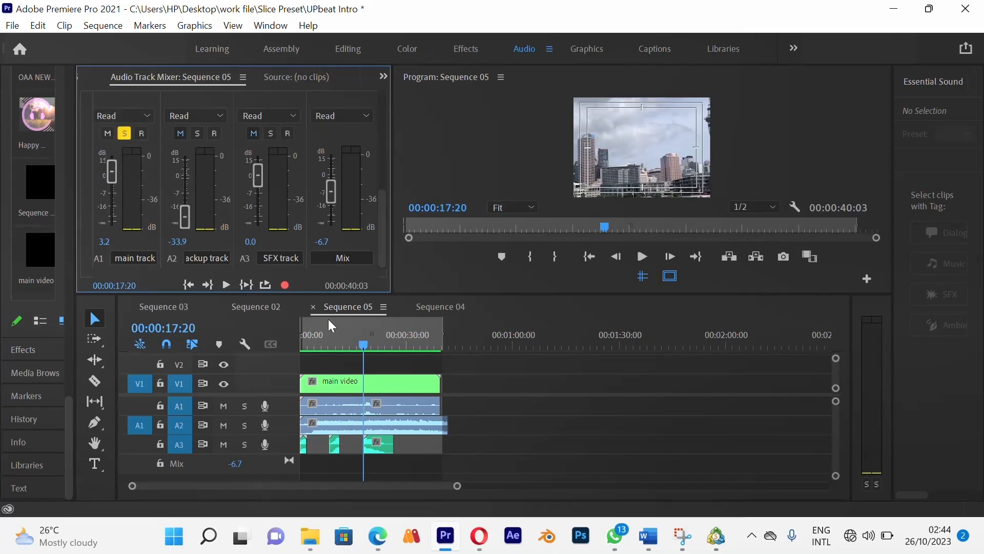
left_click_drag(337, 333, 305, 342)
left_click(306, 343)
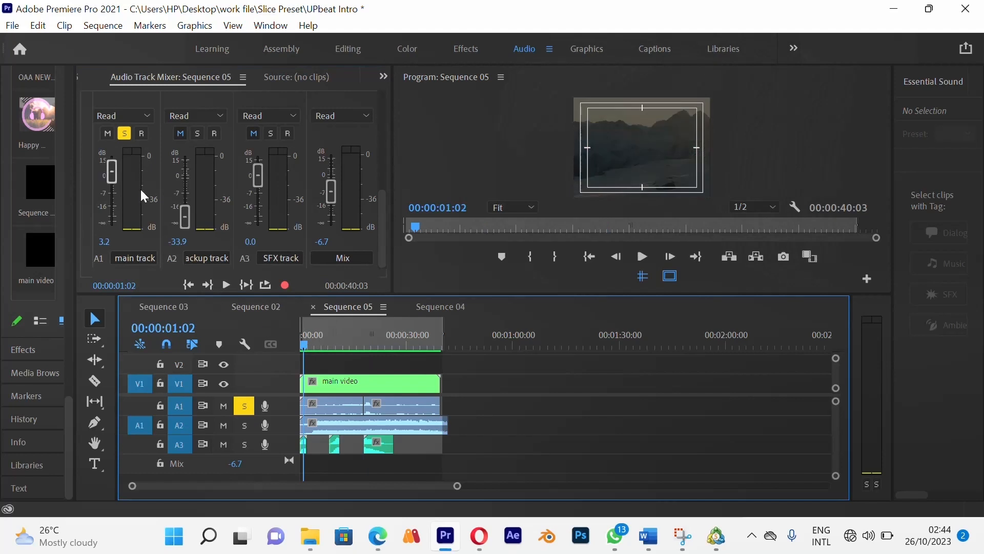
key("space")
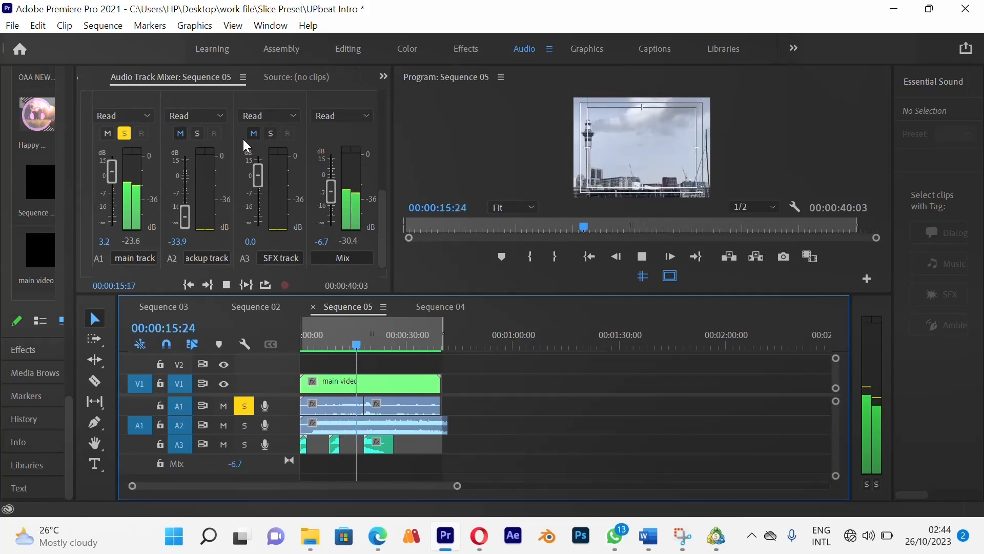
key("space")
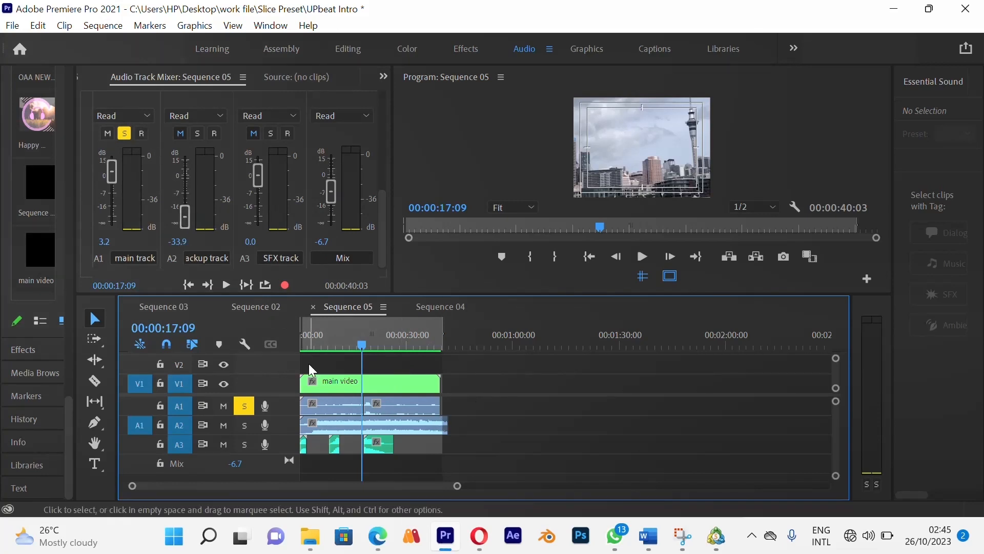
key("space")
key("space")
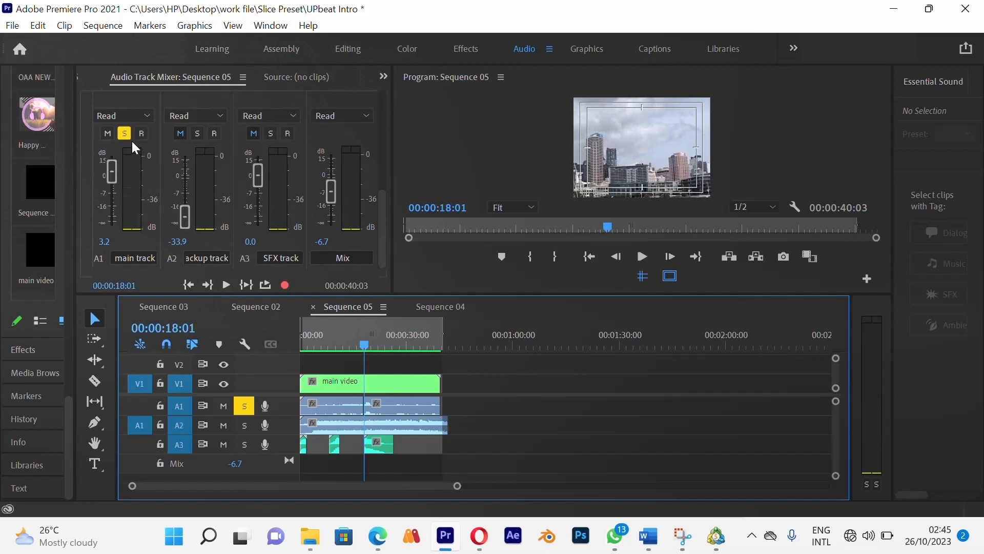
left_click(124, 133)
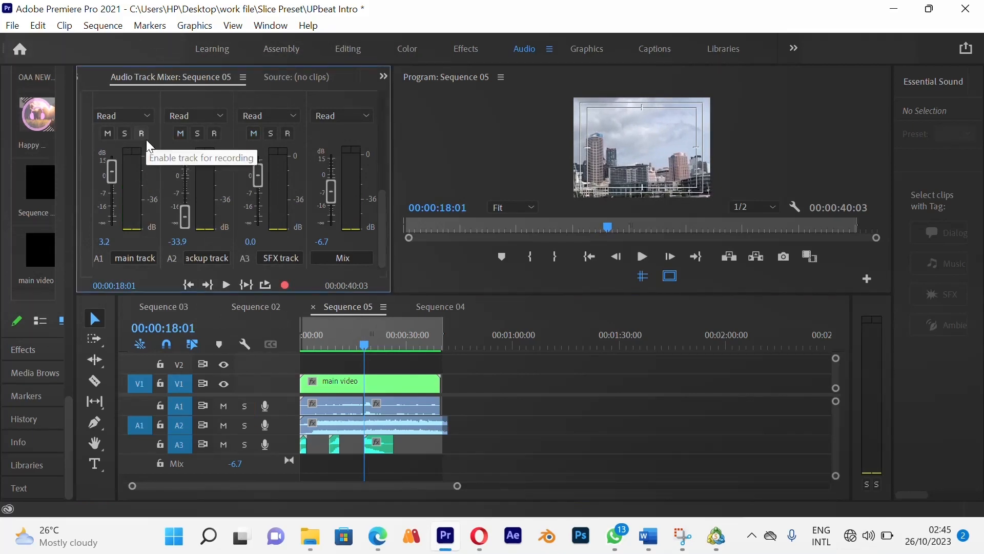
Move the playhead past the end of the clips to 00:00:44:16, enable the main track for recording, and disable it again
left_click(460, 333)
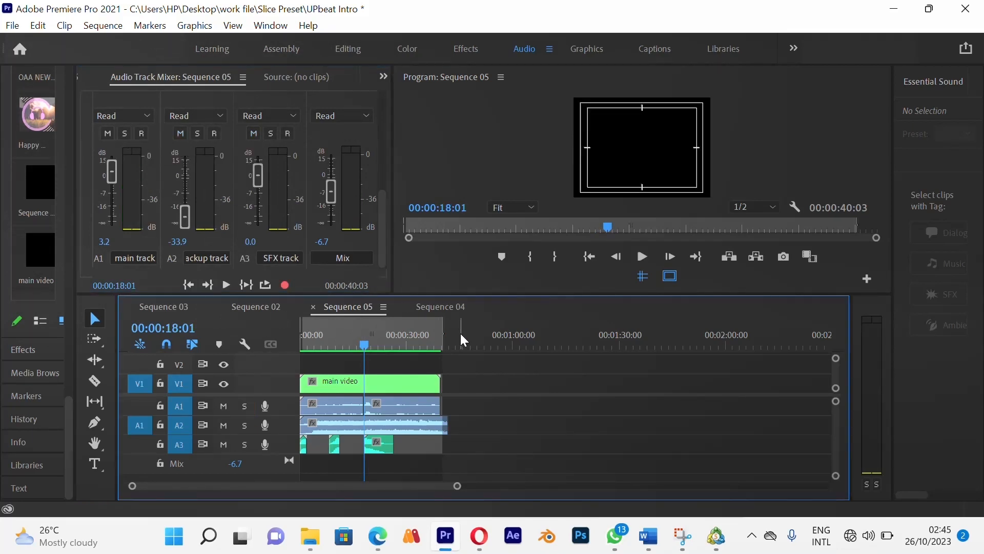
left_click(142, 134)
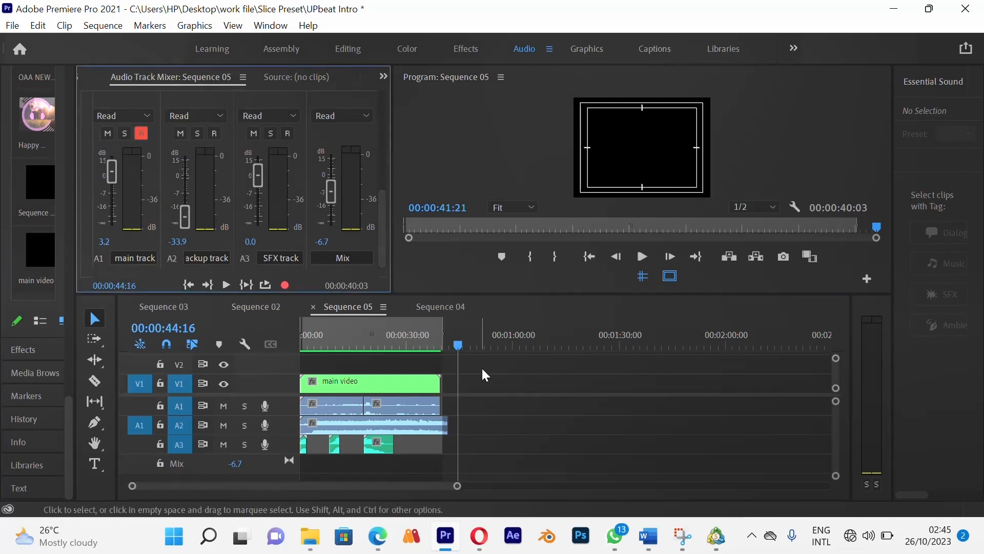
left_click(141, 135)
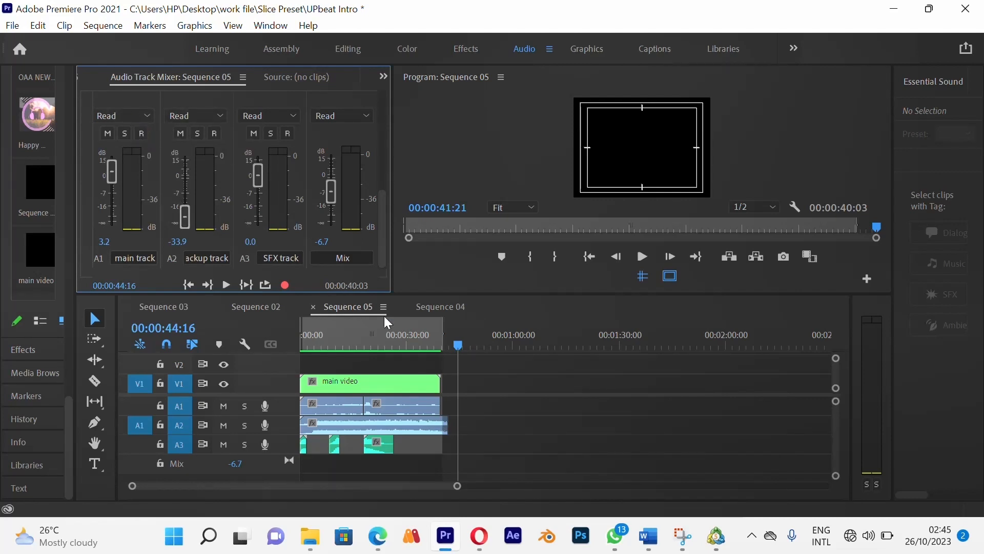
Move the playhead back to 00:00:28:21 in Sequence 05 and switch to Sequence 04
left_click_drag(457, 346, 402, 331)
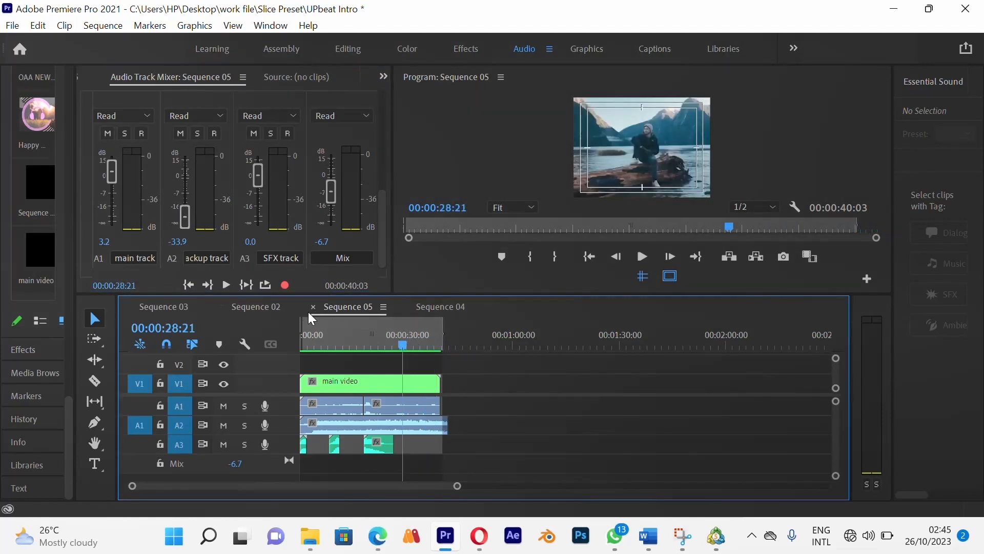
left_click(441, 307)
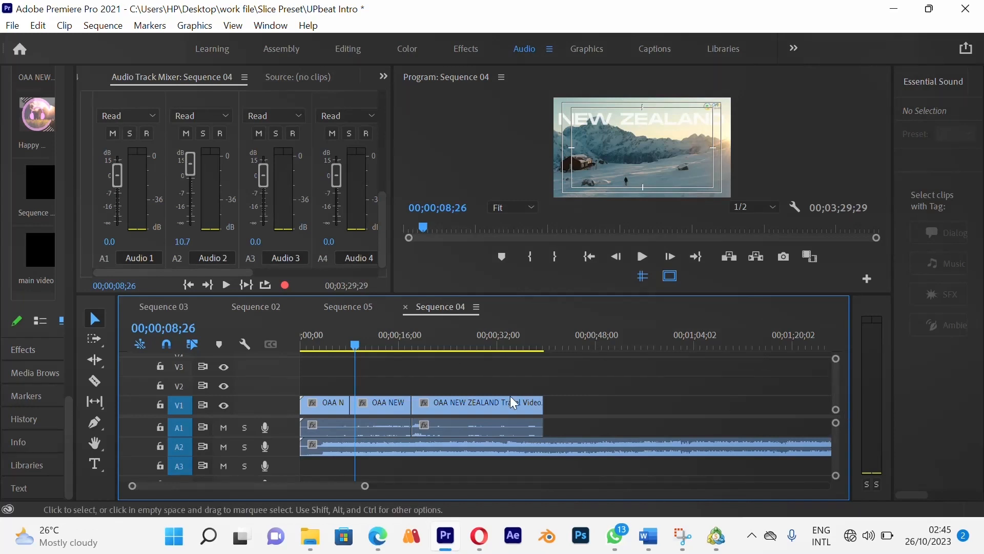
Move the playhead to 00;00;04;04 in Sequence 04 and undo the removal of the sound-effect clips on track A3
mouse_move(338, 339)
left_mouse_down()
mouse_move(281, 349)
mouse_move(327, 350)
left_mouse_up()
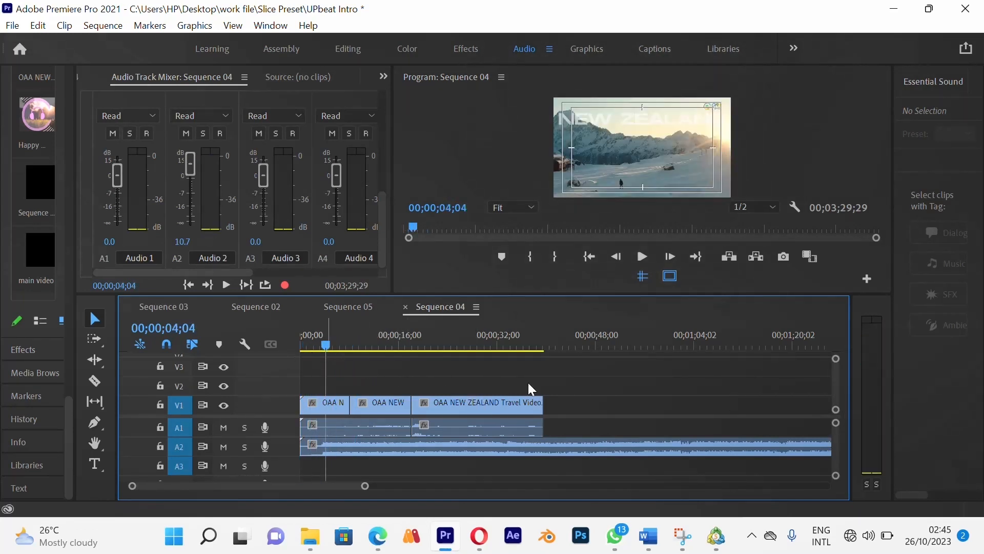
mouse_move(837, 447)
left_mouse_down()
mouse_move(838, 461)
mouse_move(836, 435)
left_mouse_up()
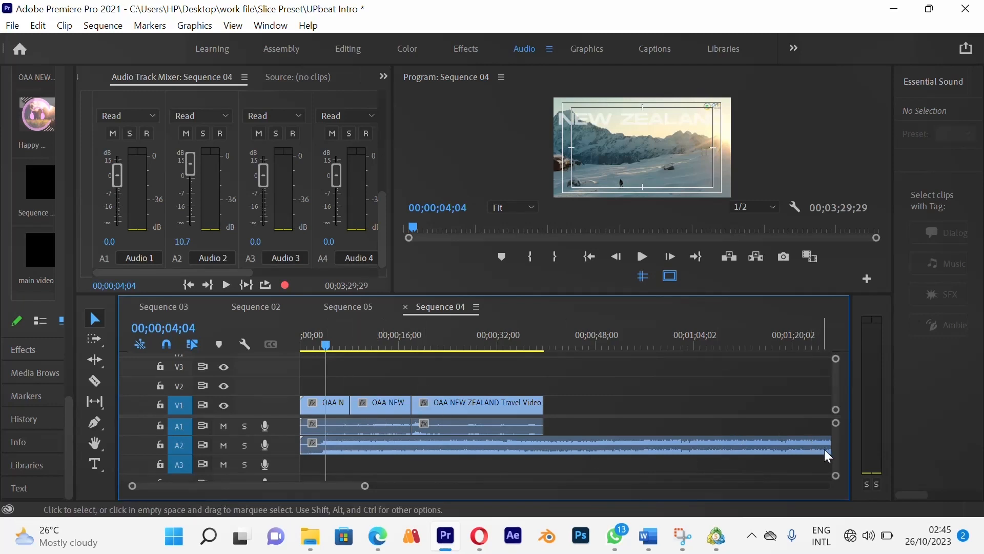
scroll(832, 450, "down", 4)
scroll(832, 451, "up", 4)
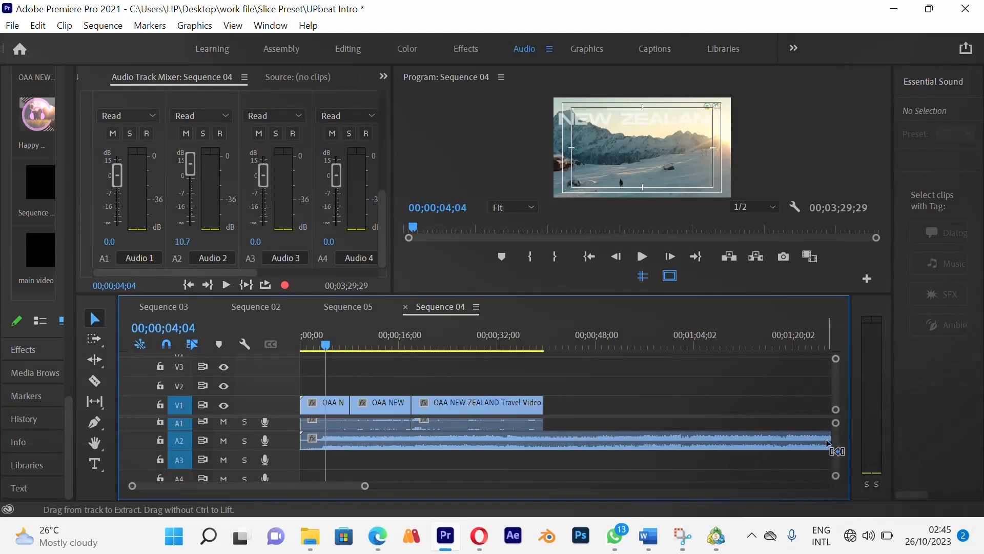
key("ctrl+z")
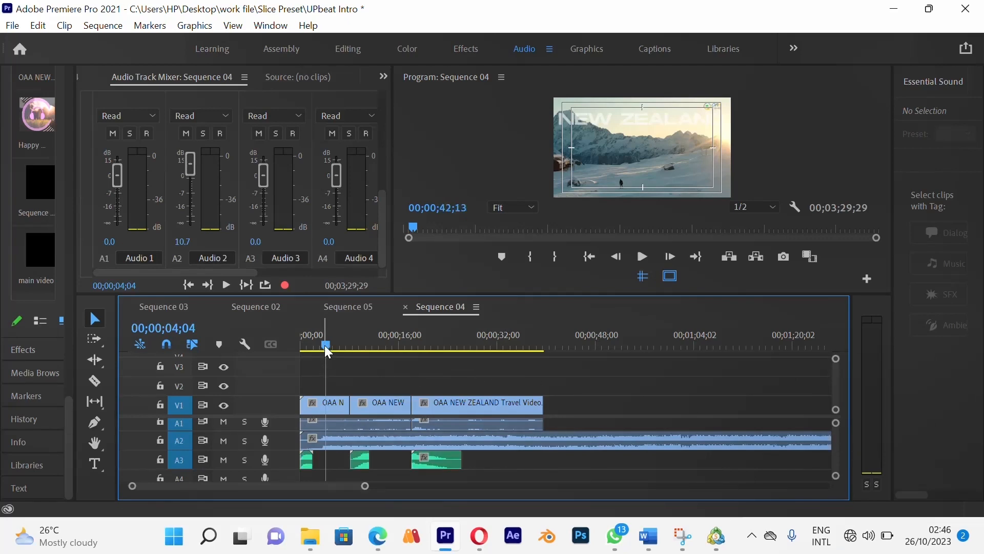
Lower Audio 2's track volume to -31.7 dB and play Sequence 04 from 00;00;01;07 to hear the balance
left_click_drag(324, 346, 308, 346)
left_click(339, 444)
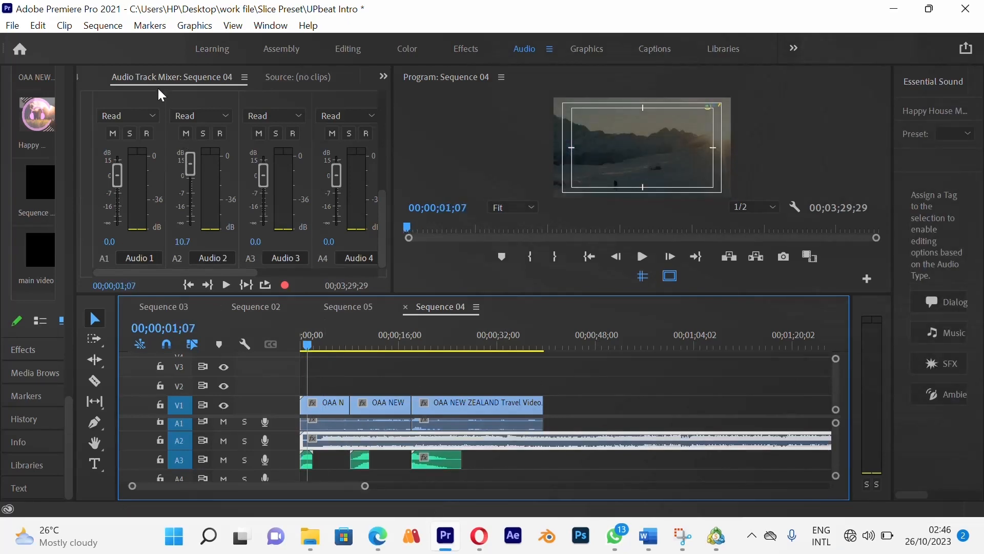
left_click_drag(186, 170, 195, 216)
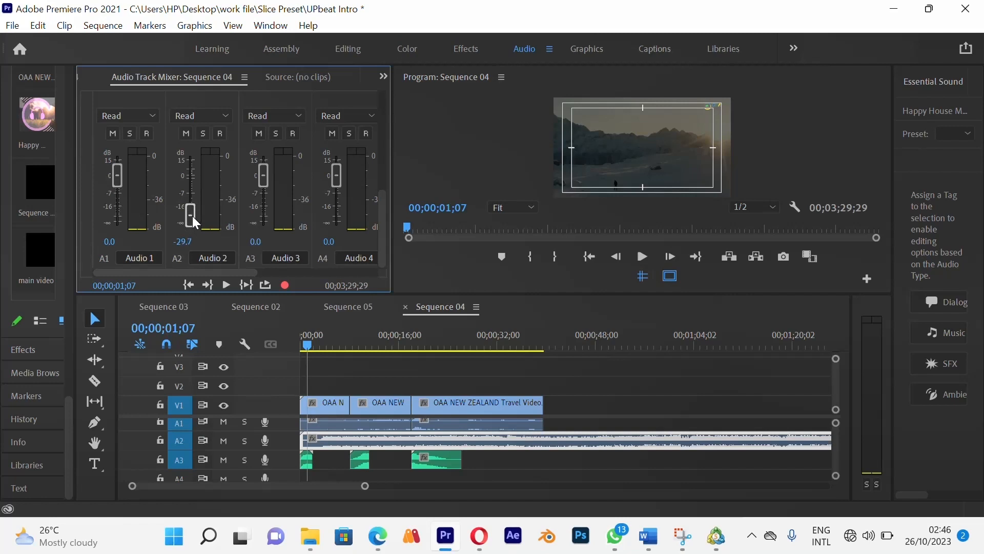
left_click(371, 388)
key("space")
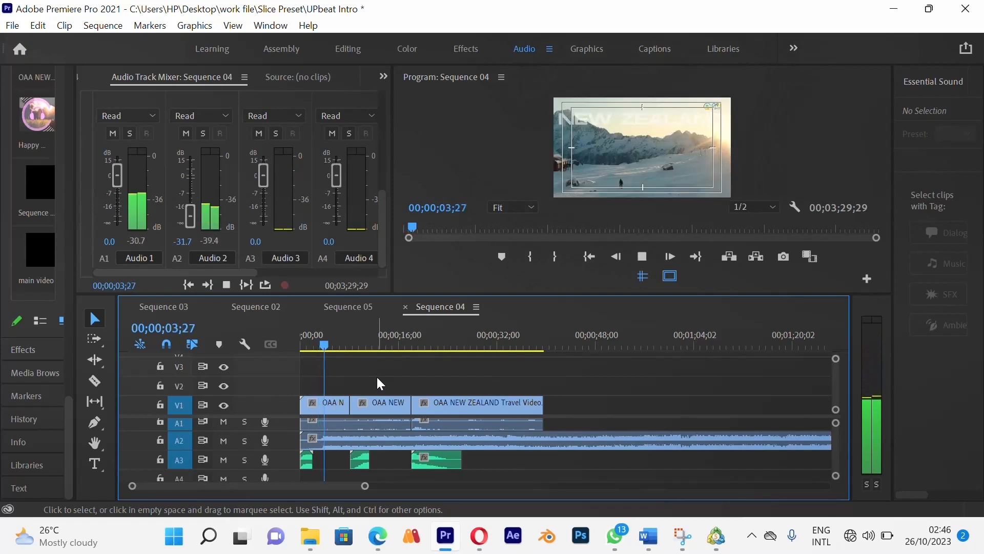
key("space")
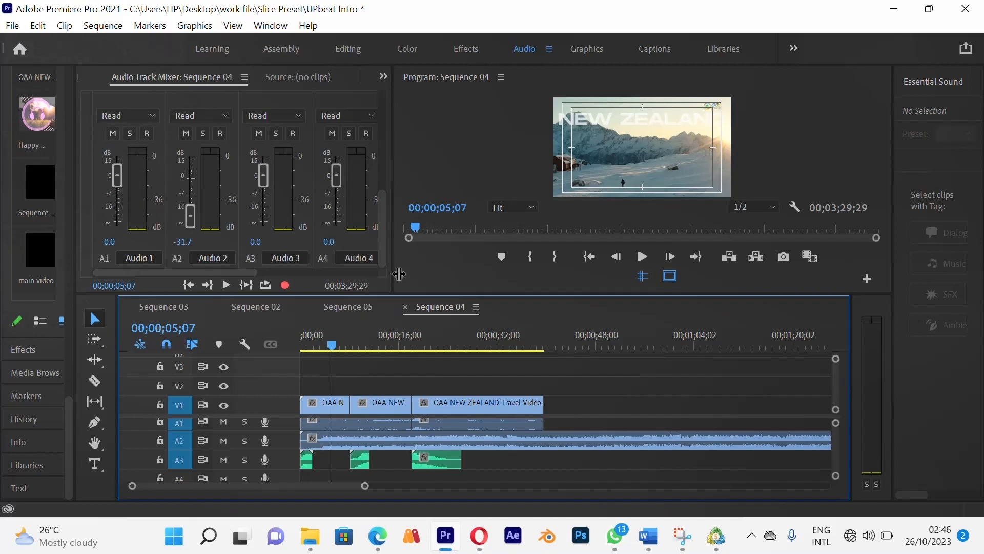
Review the automation modes available for Audio 1 and play Sequence 04 from its start in Read mode
left_click(149, 117)
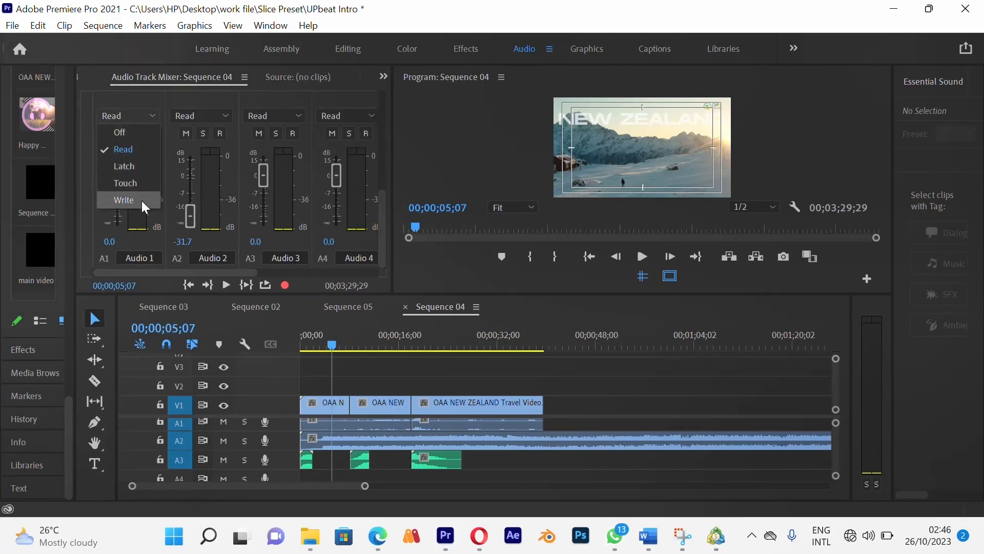
left_click(134, 113)
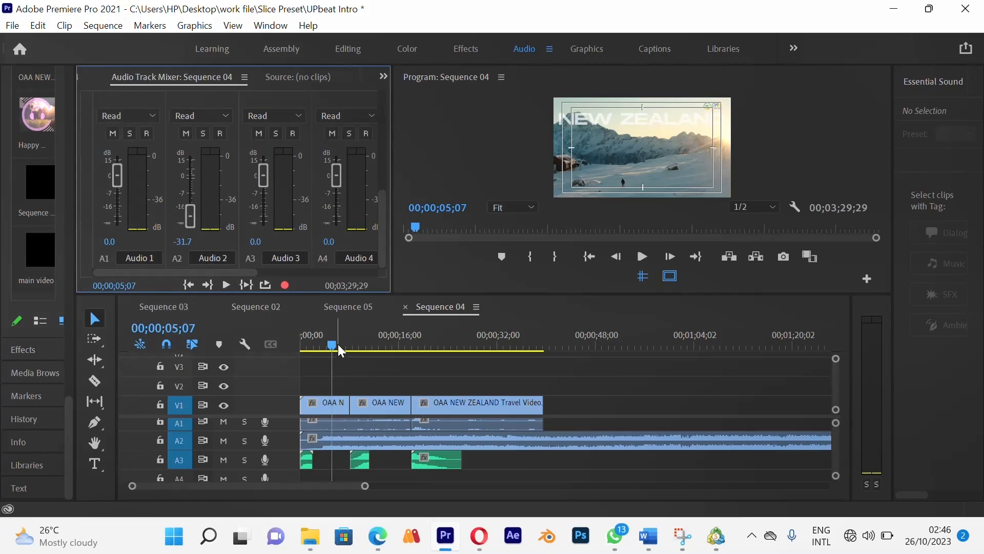
left_click_drag(332, 343, 293, 358)
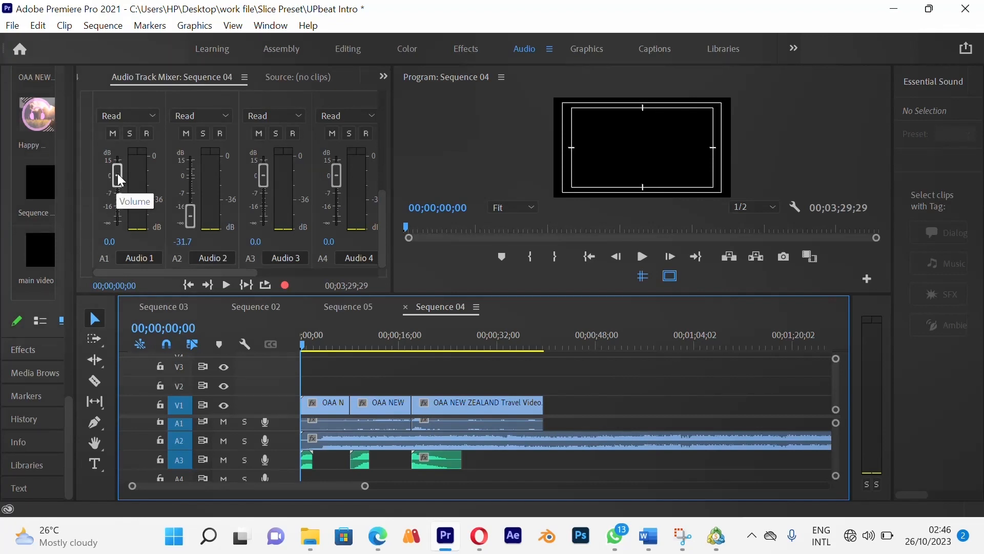
key("space")
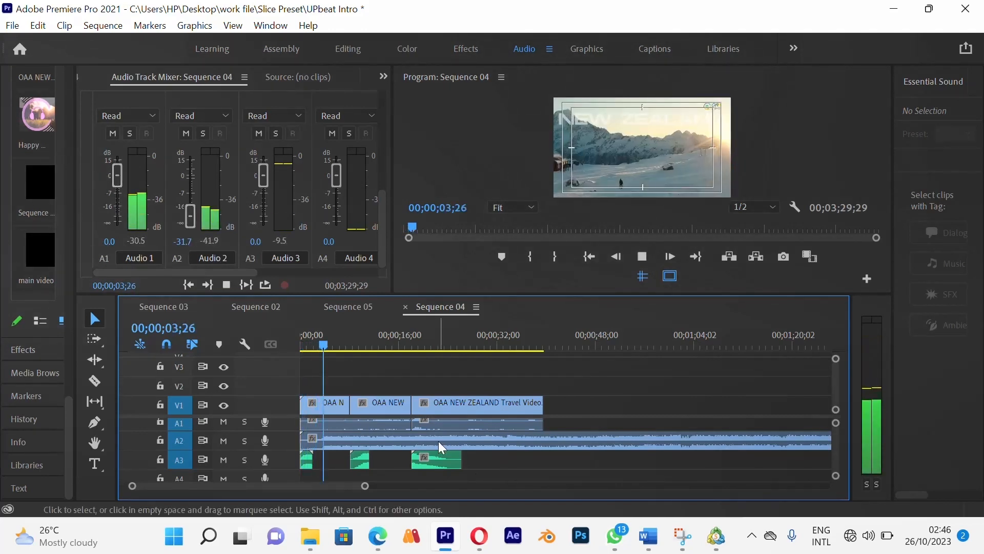
key("space")
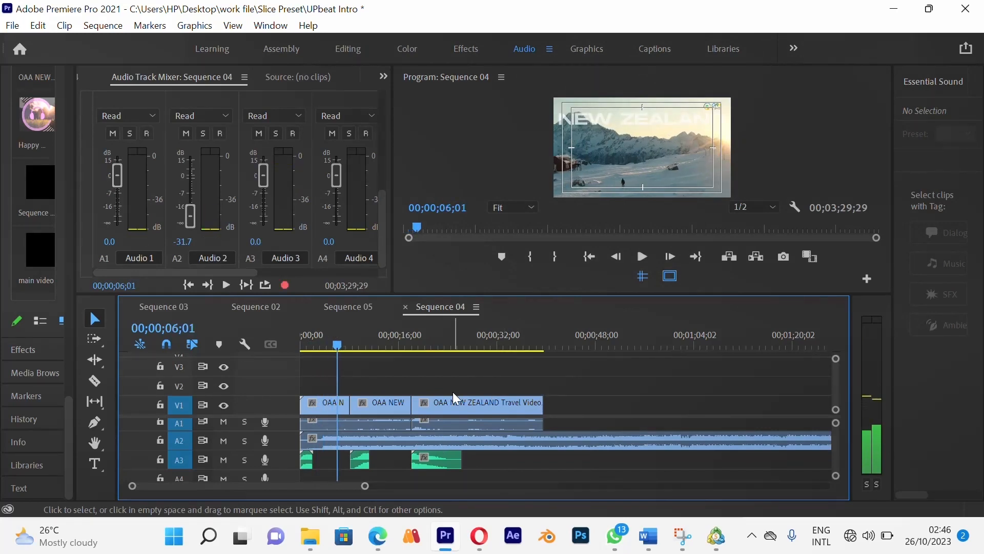
Switch Audio 1's automation mode to Write, move the playhead to 00;00;01;04, and return the mode to Read
left_click(140, 116)
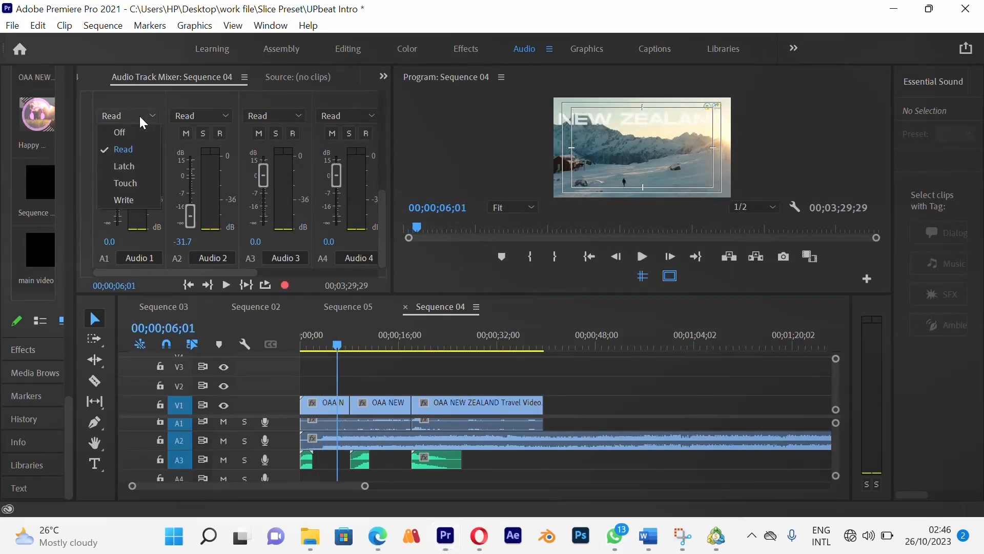
left_click(136, 199)
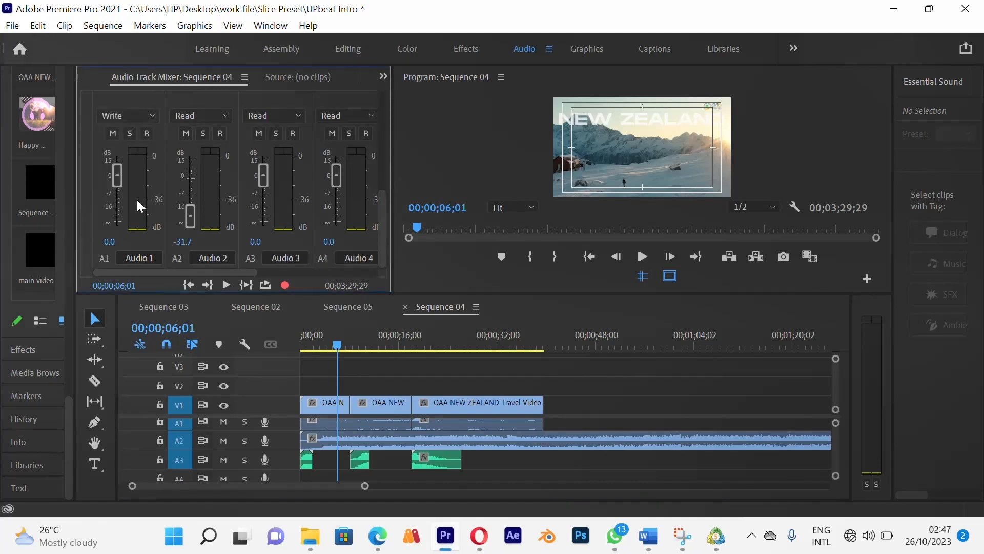
left_click(308, 339)
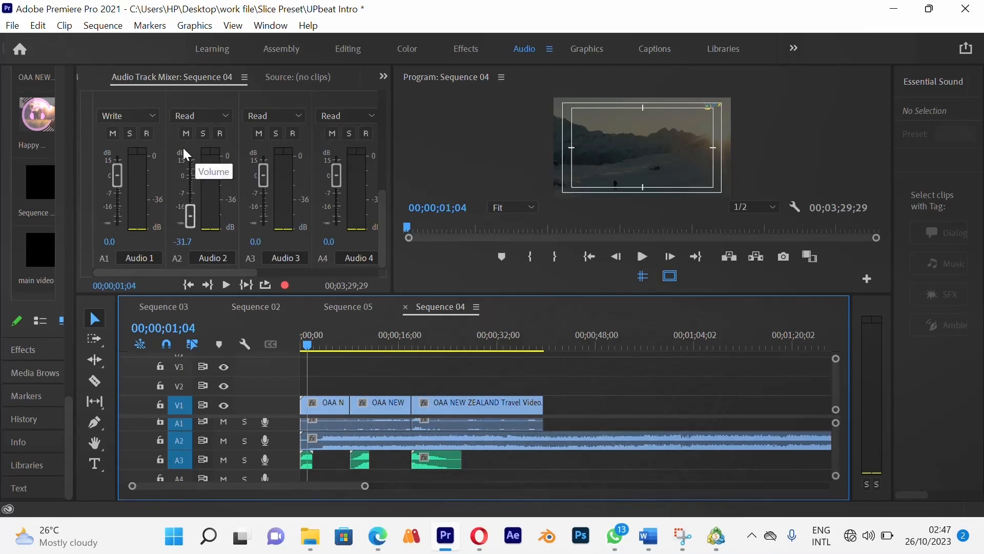
left_click(152, 114)
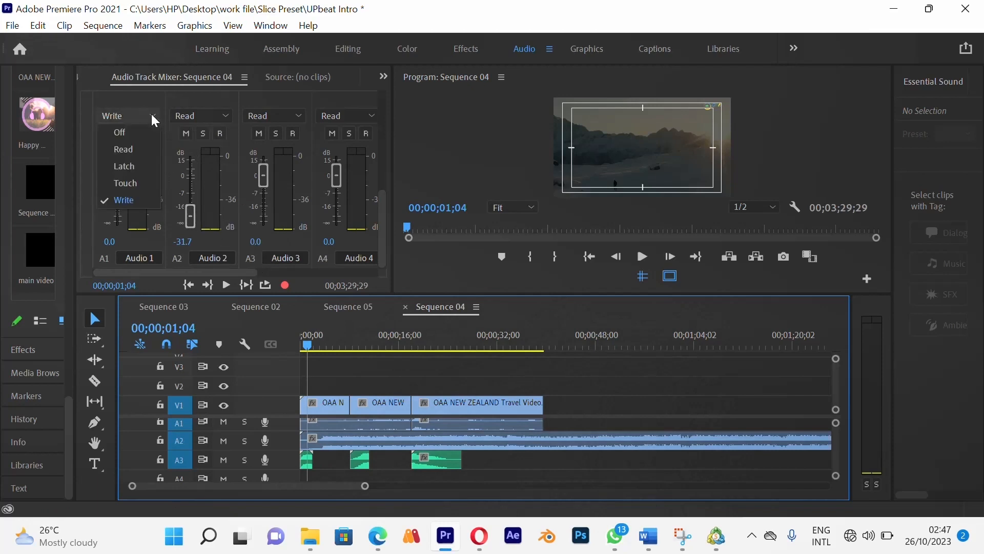
left_click(149, 147)
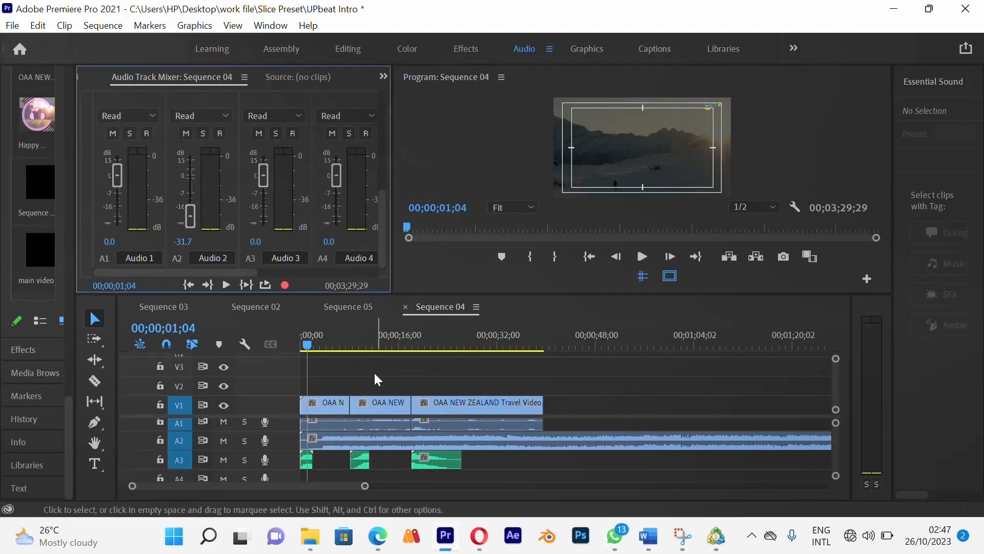
Set Audio 2's automation mode to Write and record volume fader changes while playing Sequence 04 from 00;00;01;04 to 00;00;17;10
left_click(222, 115)
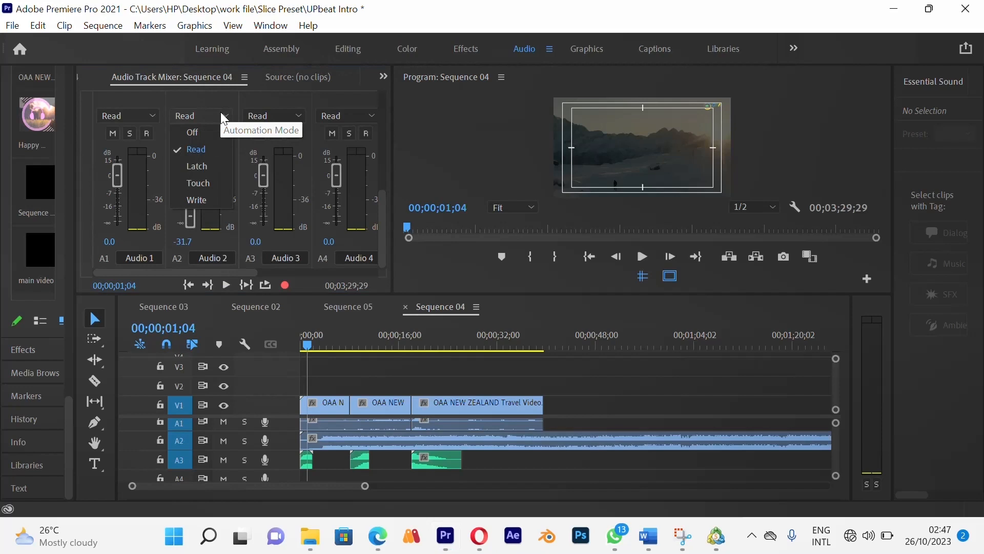
left_click(222, 203)
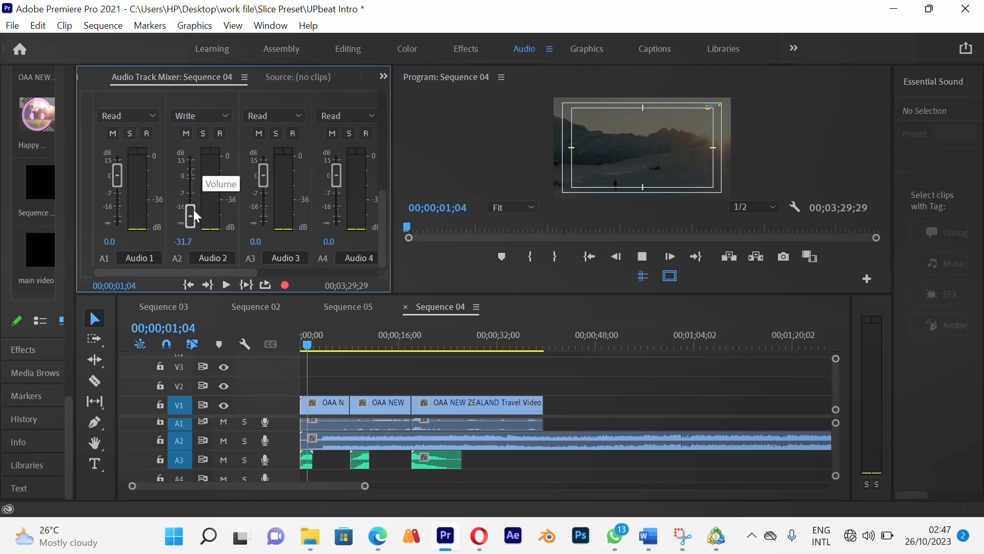
key("space")
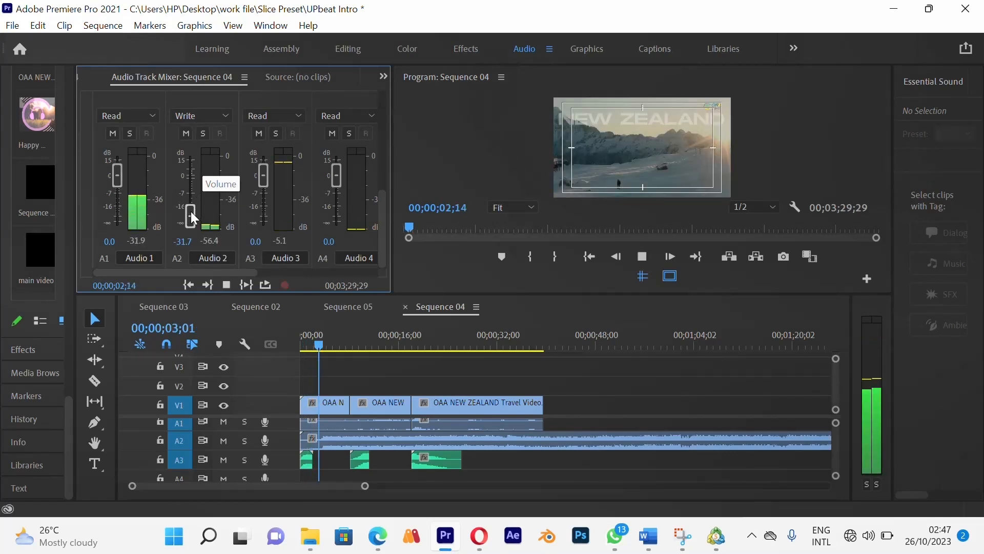
mouse_move(191, 212)
left_mouse_down()
mouse_move(193, 195)
mouse_move(190, 216)
left_mouse_up()
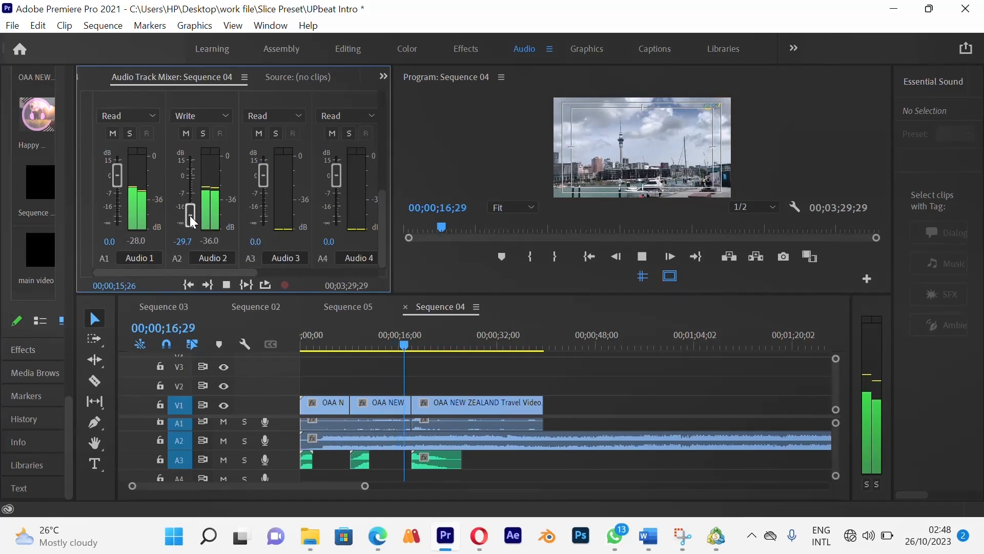
key("space")
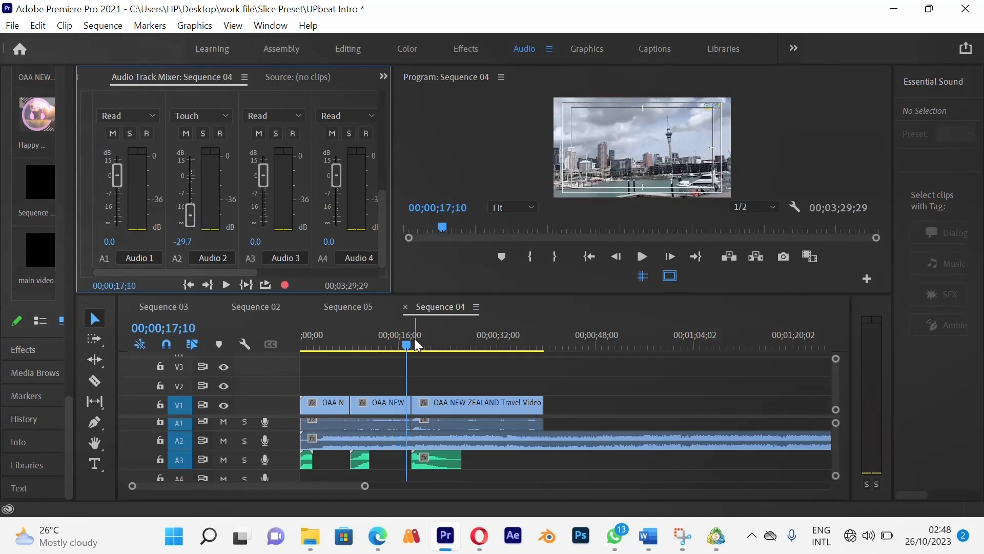
Play Sequence 04 from 00;00;10;15 to 00;00;18;17 to check Audio 2's recorded fader movement
left_click_drag(405, 343, 362, 350)
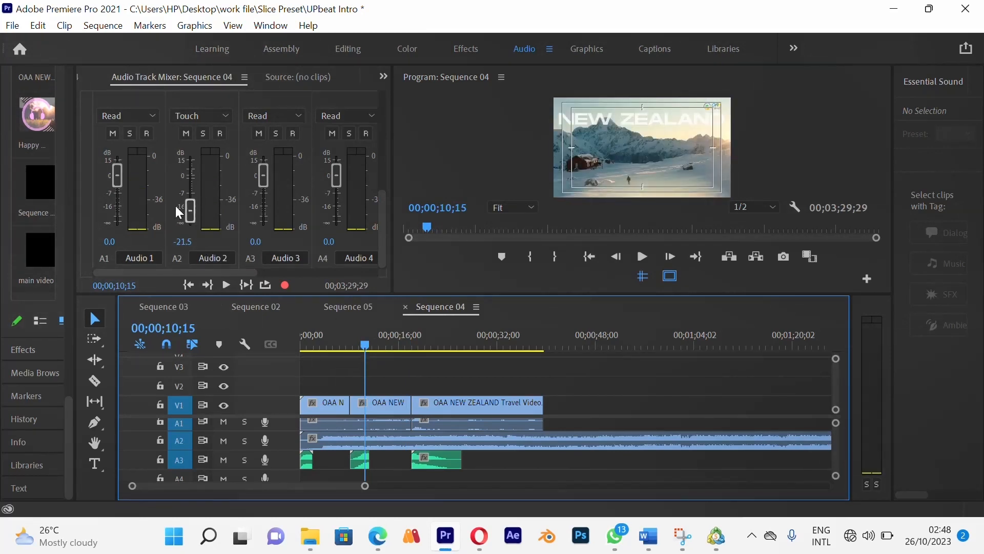
left_click(226, 284)
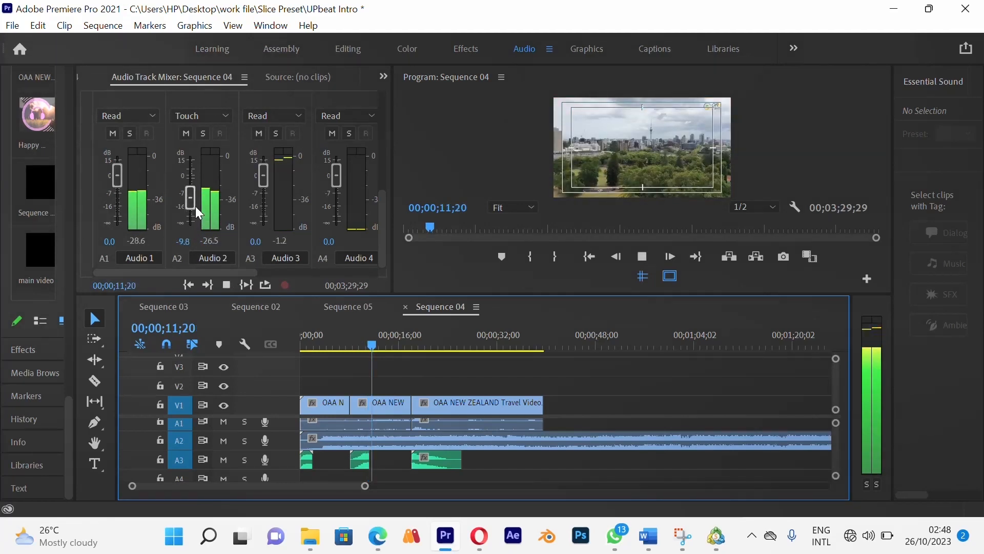
left_click_drag(195, 195, 195, 219)
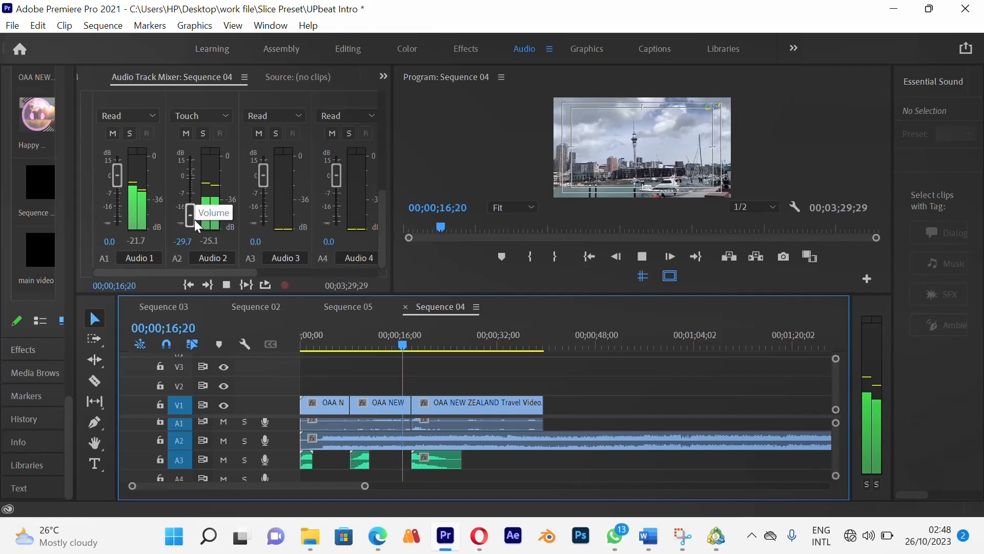
key("space")
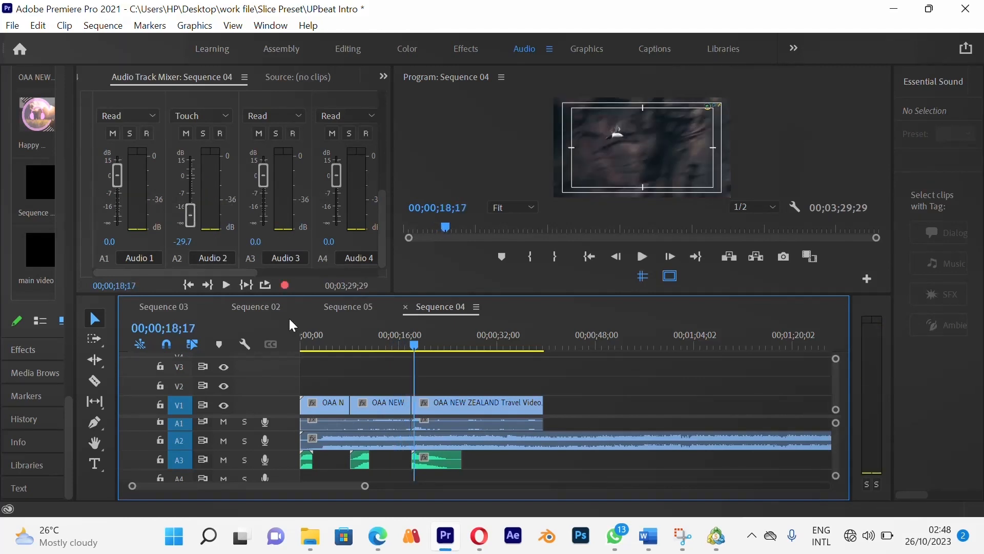
Mute Audio 3 and replay Sequence 04 from about 00;00;10;00, stopping at 00;00;11;10
left_click(380, 337)
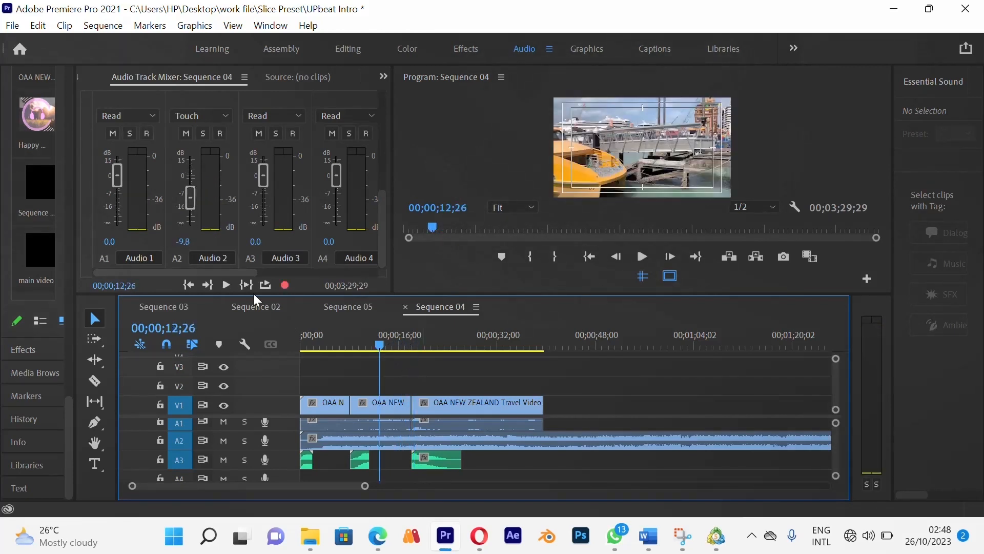
left_click(363, 345)
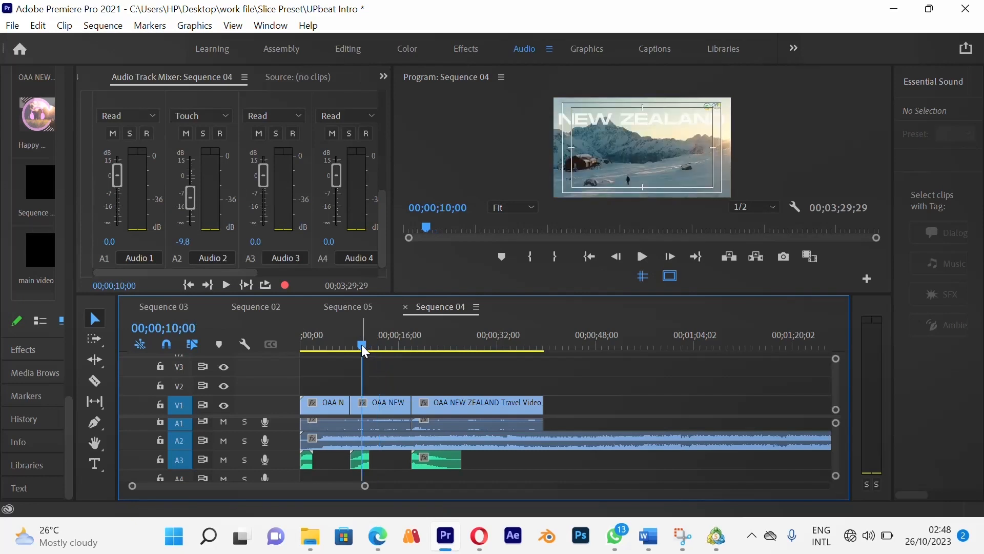
key("space")
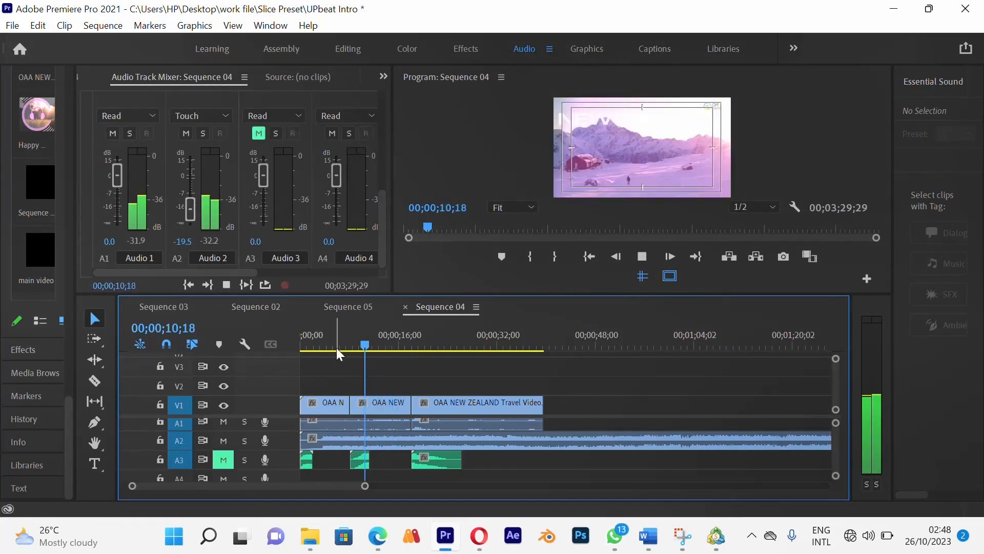
key("space")
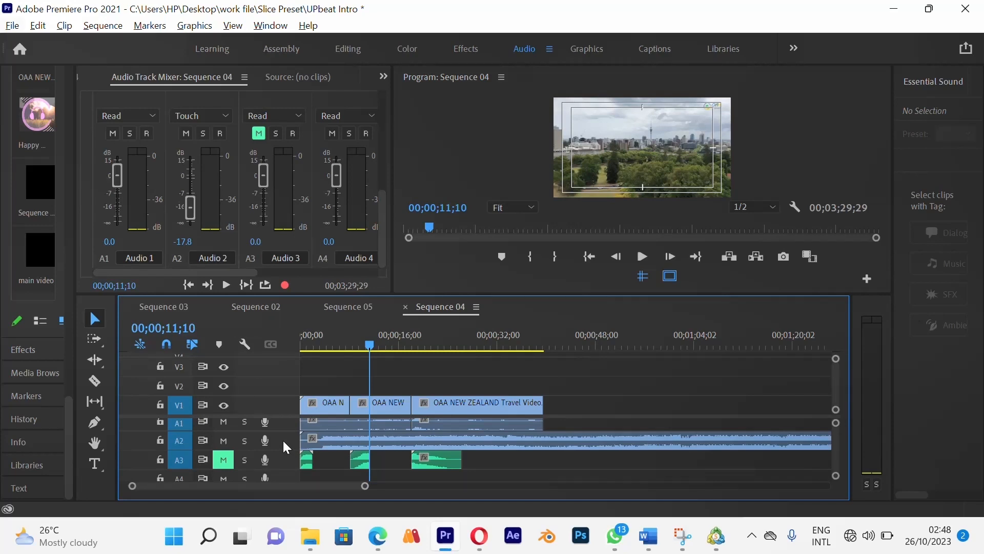
Expand track A2 in the timeline to show its full waveform and keyframe controls
scroll(283, 441, "up", 3)
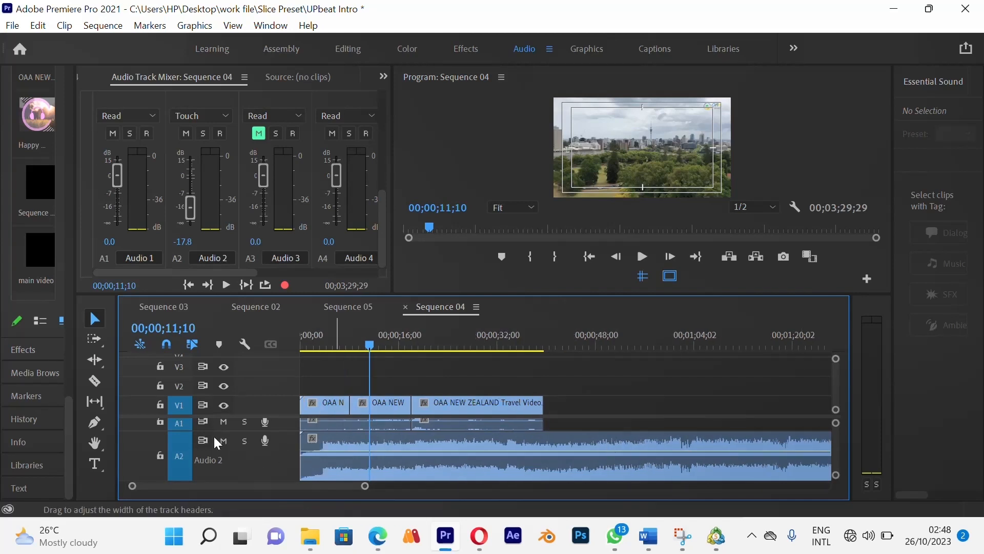
scroll(250, 462, "up", 1)
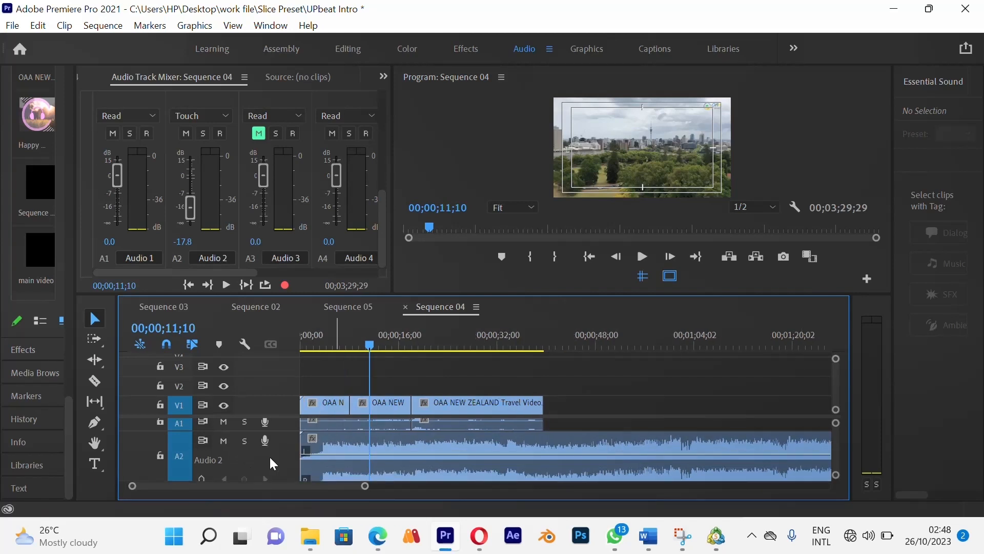
scroll(833, 446, "down", 3)
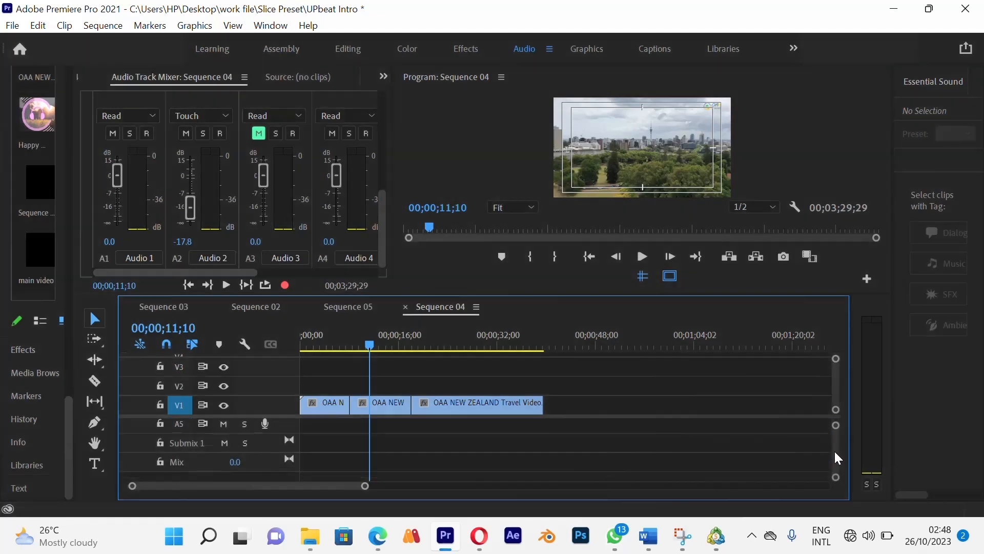
scroll(832, 444, "up", 4)
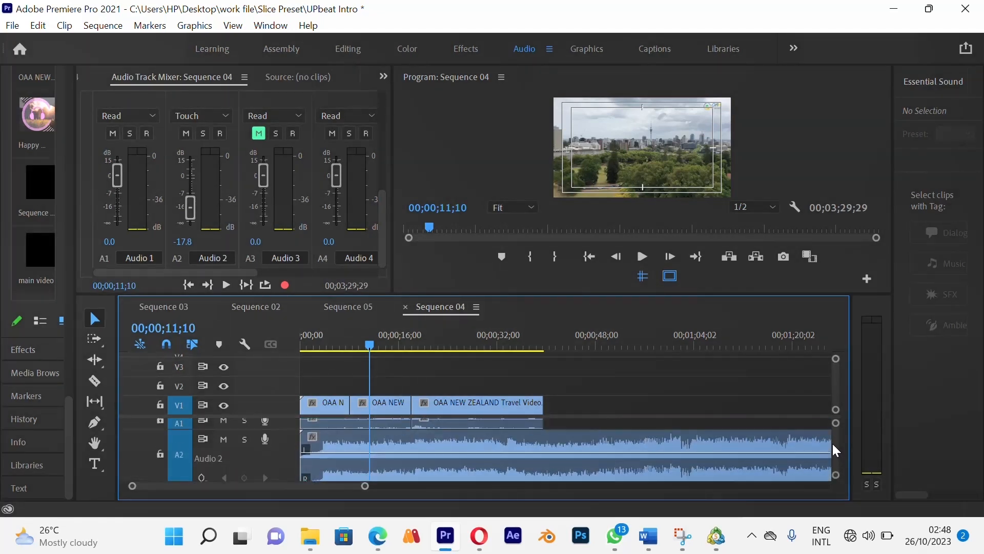
Switch track A2's keyframe display from clip keyframes to track volume keyframes
scroll(832, 442, "up", 1)
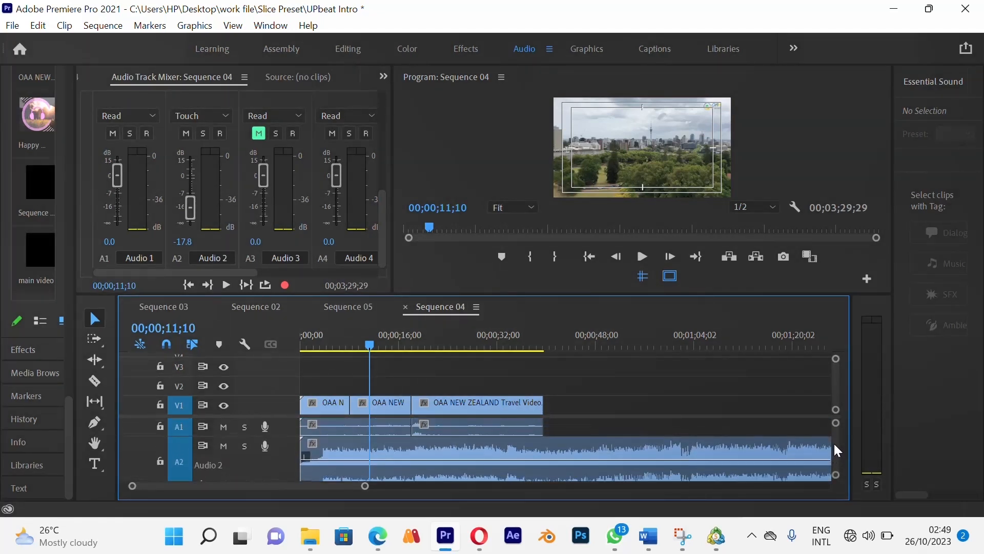
left_click_drag(837, 445, 839, 443)
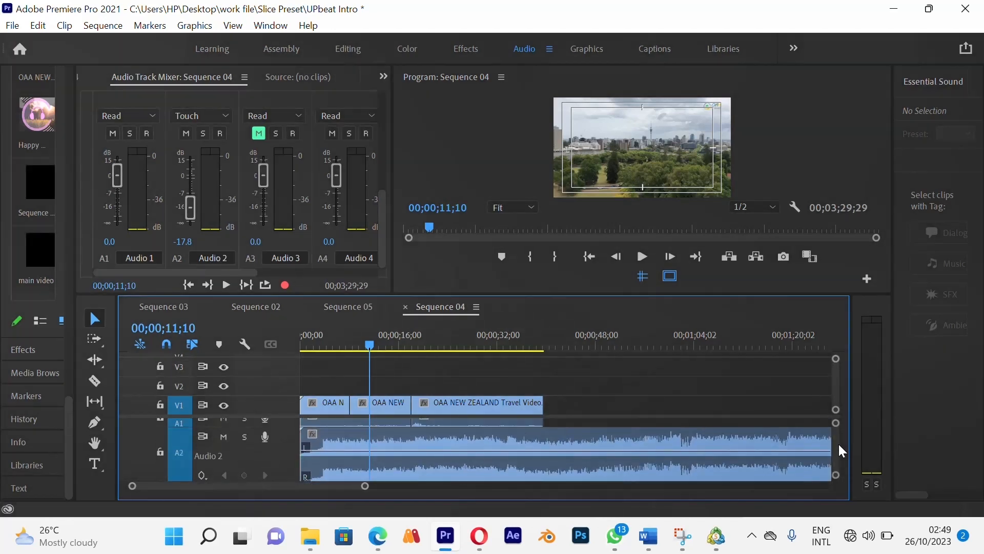
left_click(200, 474)
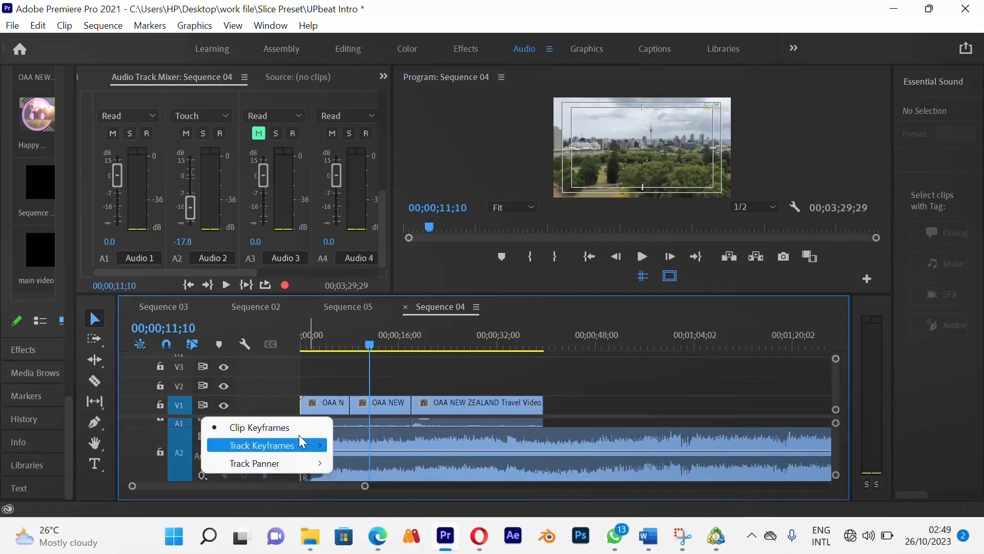
mouse_move(309, 447)
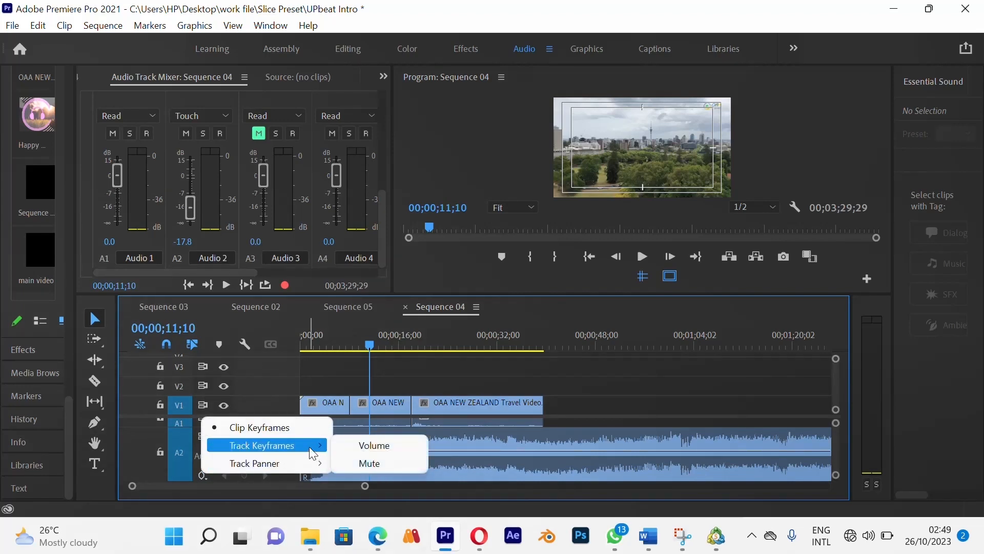
left_click(349, 443)
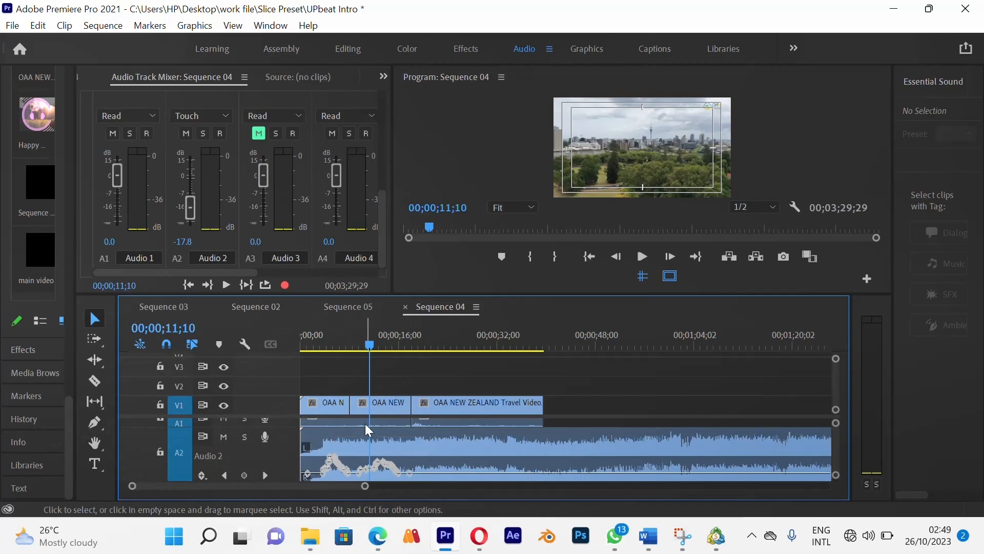
Examine Audio 2's recorded volume keyframes up close by scrubbing the playhead to 00;00;04;29
key("equal")
key("equal")
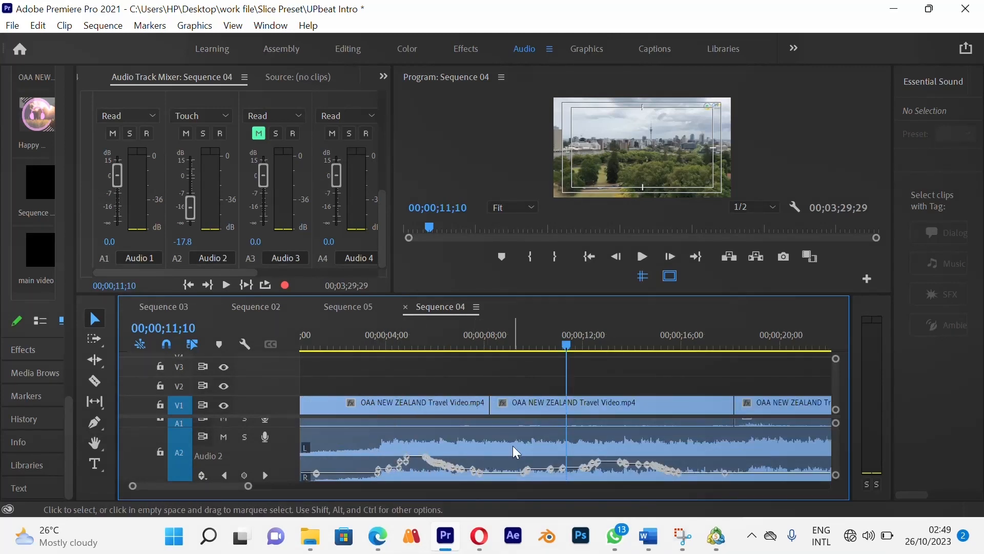
left_click_drag(374, 346, 411, 433)
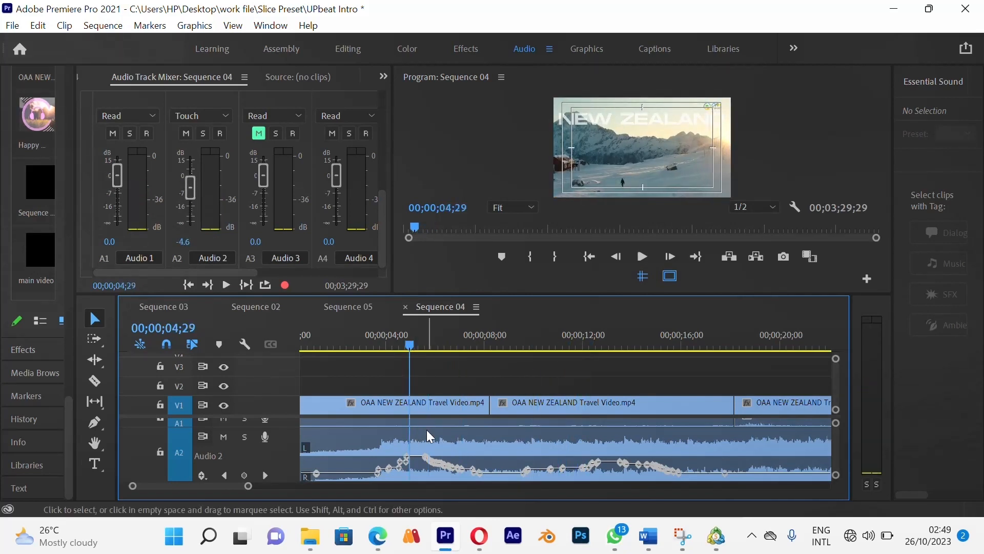
left_click(752, 536)
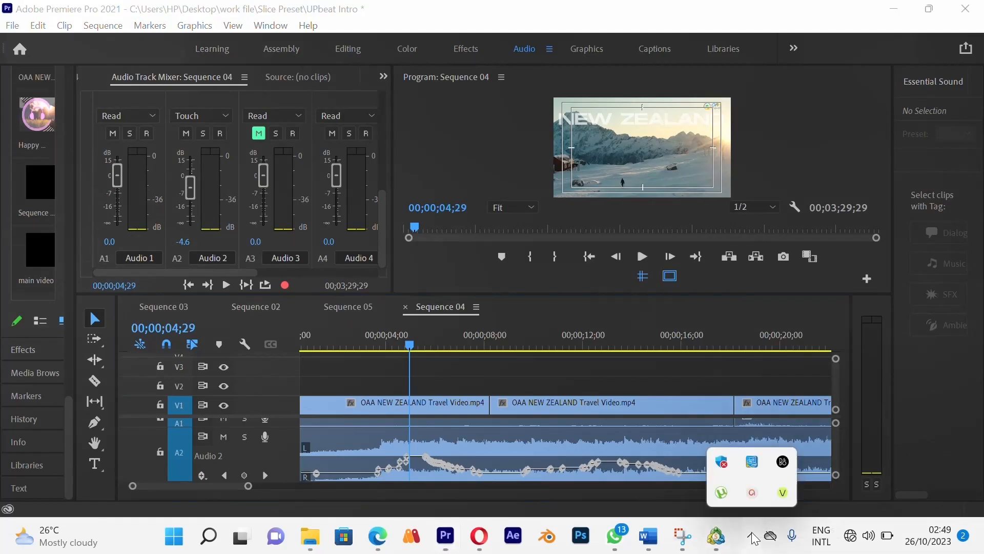